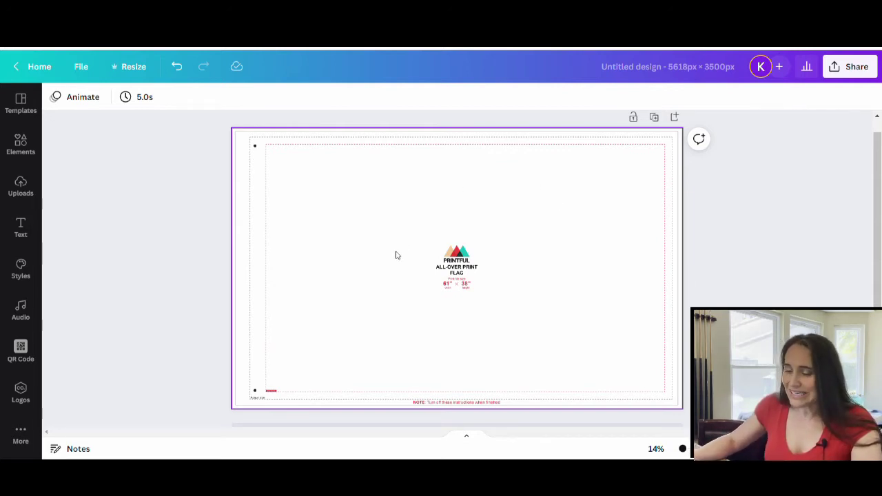
# Search the Elements library for 'halloween' and browse the pumpkin, ghost and bat results
pyautogui.click(22, 147)
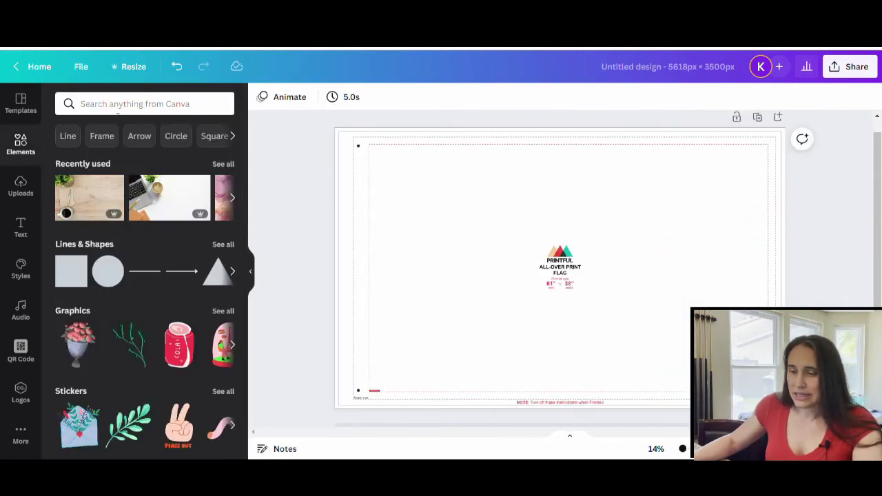
pyautogui.click(126, 106)
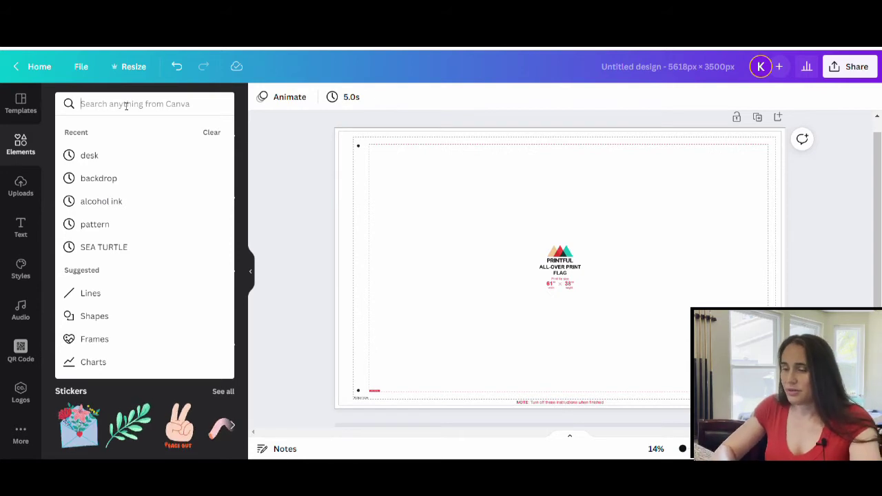
pyautogui.write('halloween')
pyautogui.press('Return')
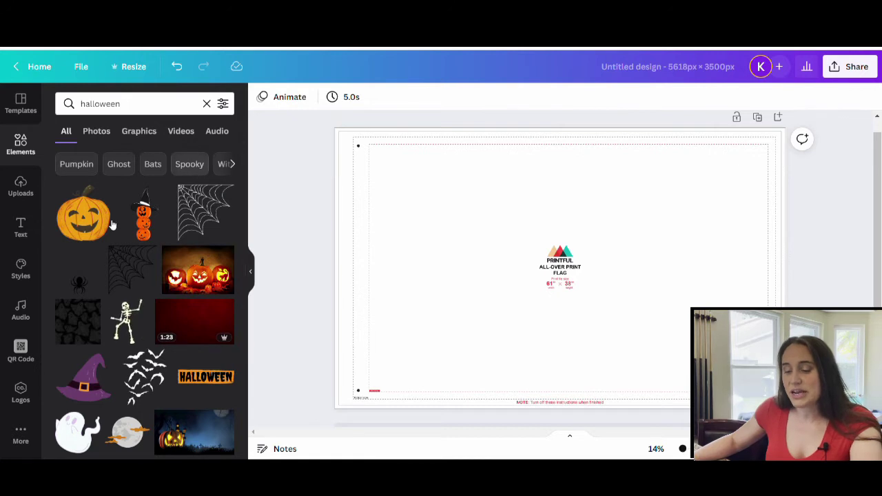
pyautogui.scroll(-2, 90, 228)
pyautogui.scroll(-5, 98, 288)
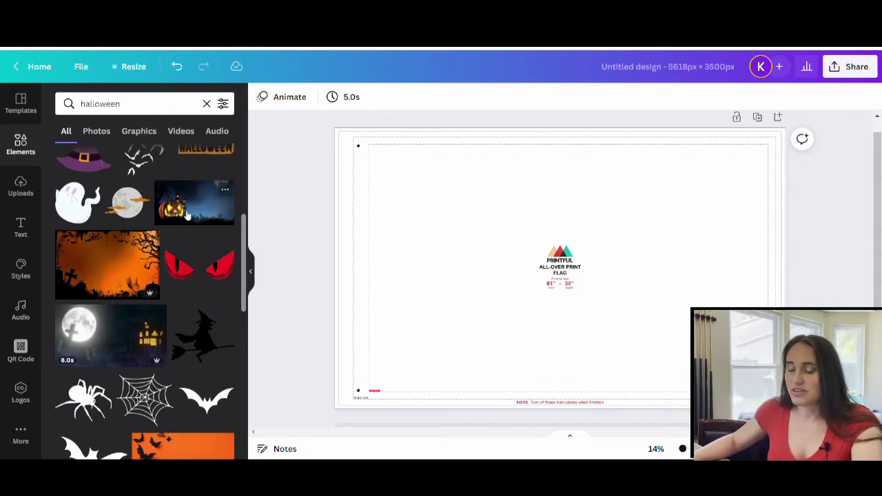
pyautogui.scroll(-5, 76, 188)
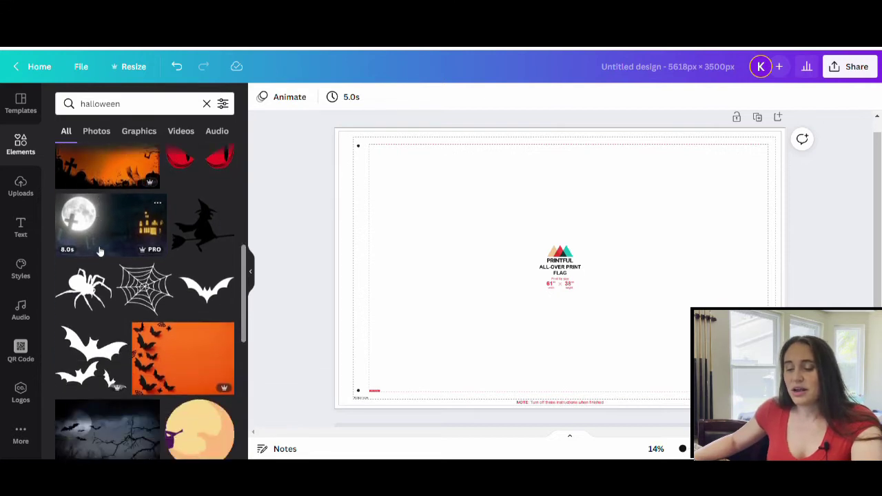
pyautogui.scroll(-3, 76, 187)
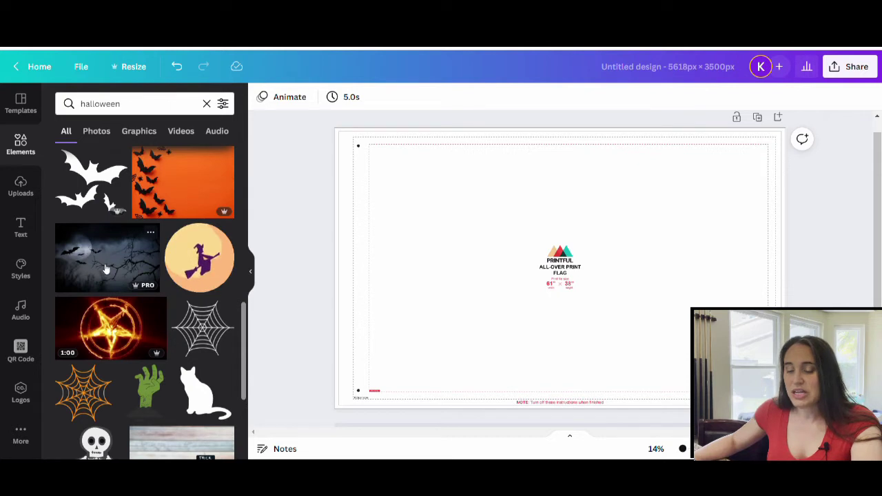
pyautogui.scroll(-2, 122, 268)
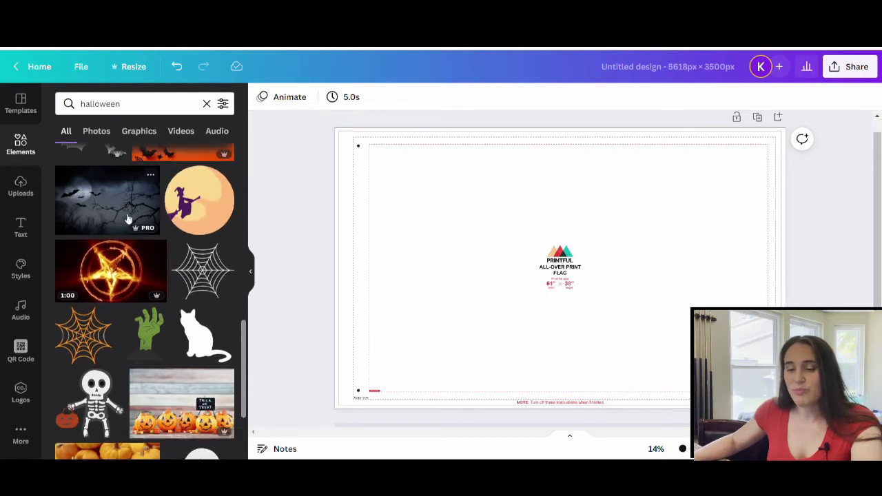
pyautogui.scroll(-3, 120, 227)
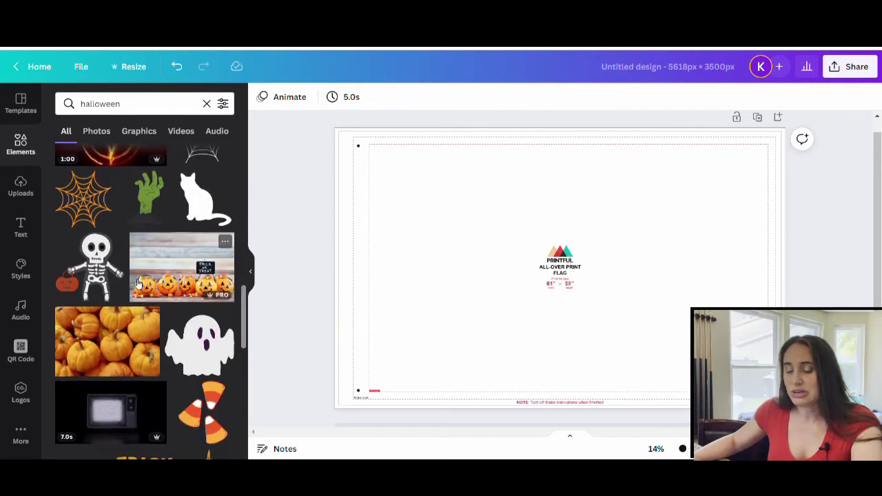
pyautogui.scroll(-3, 130, 268)
pyautogui.scroll(-3, 130, 268)
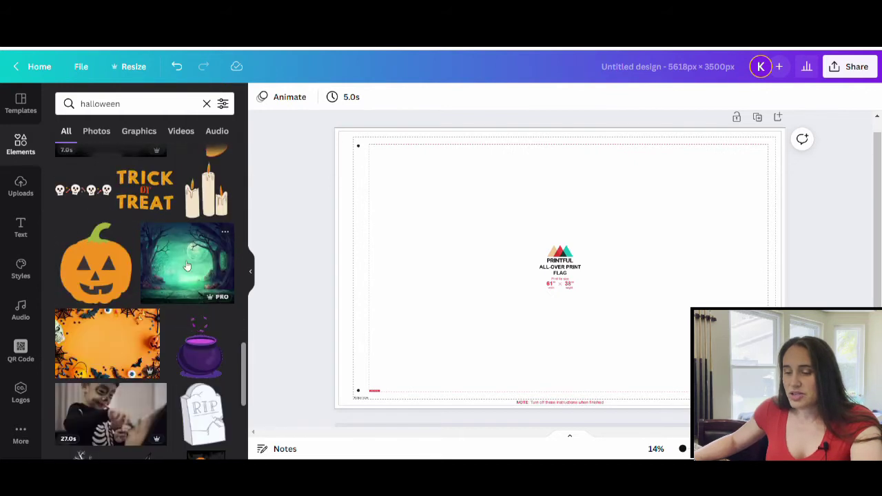
pyautogui.scroll(-1, 190, 265)
pyautogui.scroll(-5, 210, 306)
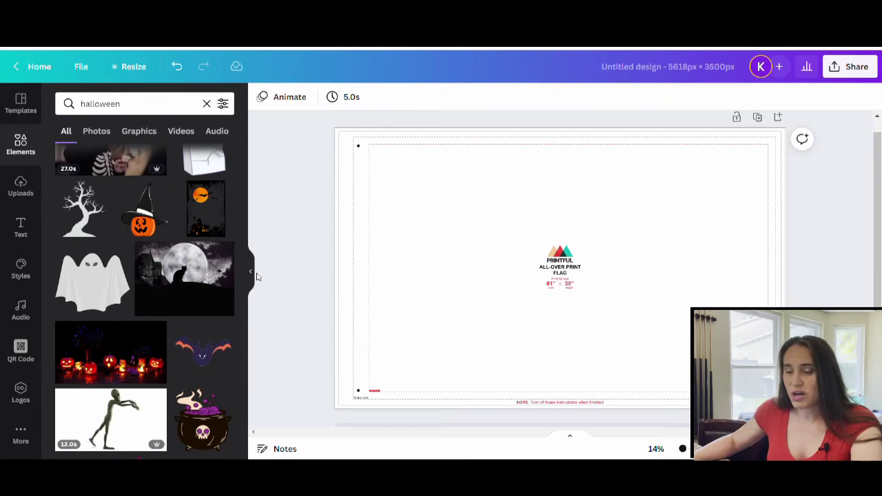
pyautogui.scroll(-1, 212, 269)
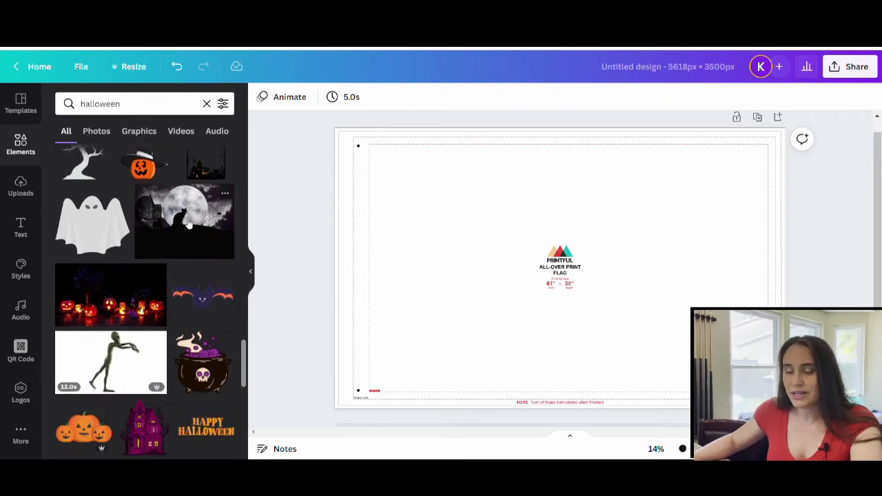
pyautogui.scroll(-2, 195, 262)
pyautogui.scroll(-3, 197, 280)
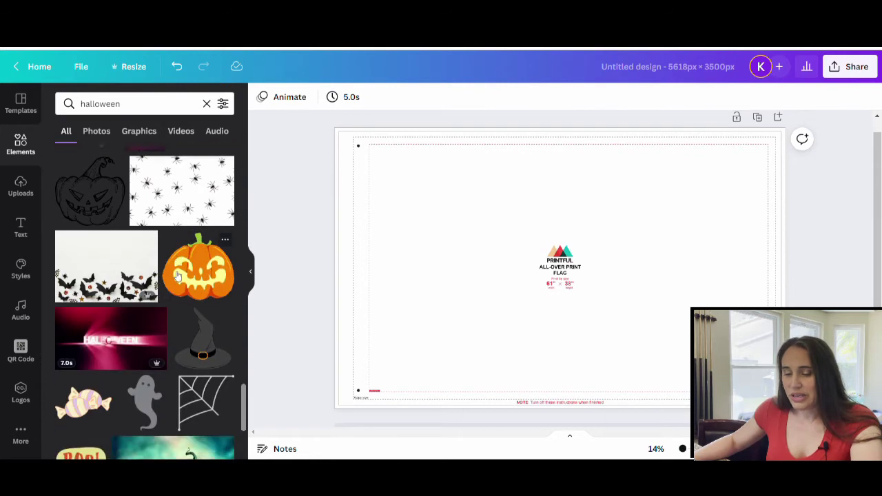
pyautogui.scroll(-4, 178, 276)
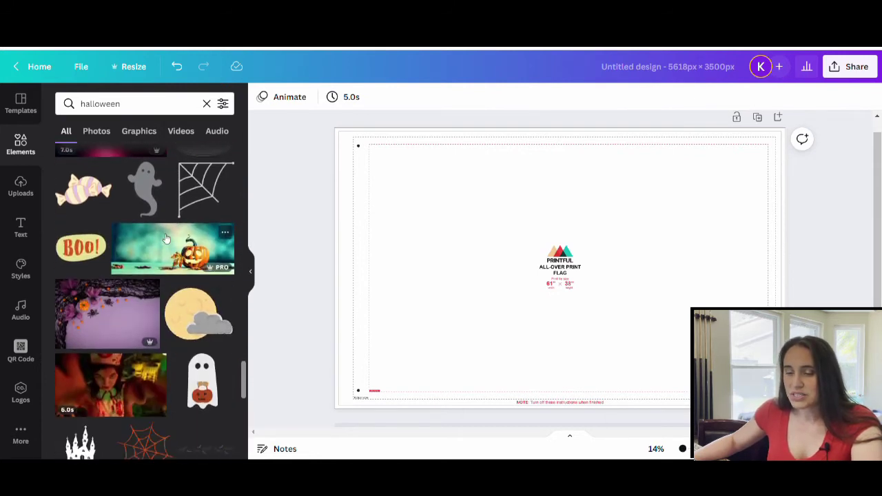
pyautogui.scroll(-7, 135, 301)
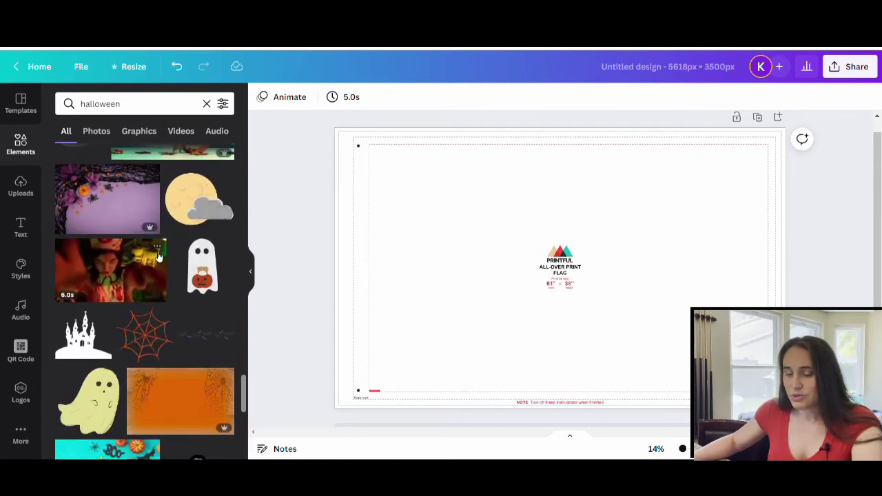
pyautogui.scroll(-2, 118, 351)
pyautogui.scroll(-1, 77, 262)
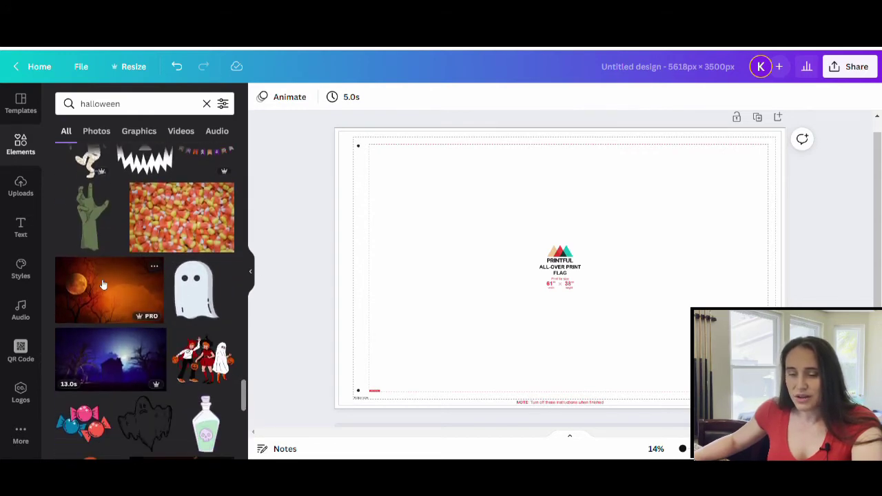
pyautogui.scroll(-2, 128, 309)
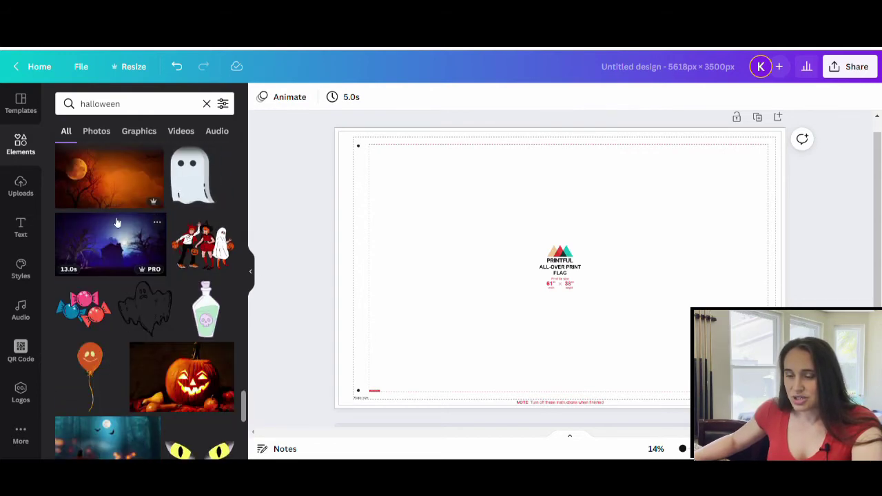
pyautogui.scroll(-2, 198, 301)
pyautogui.scroll(-4, 199, 301)
pyautogui.scroll(-1, 165, 293)
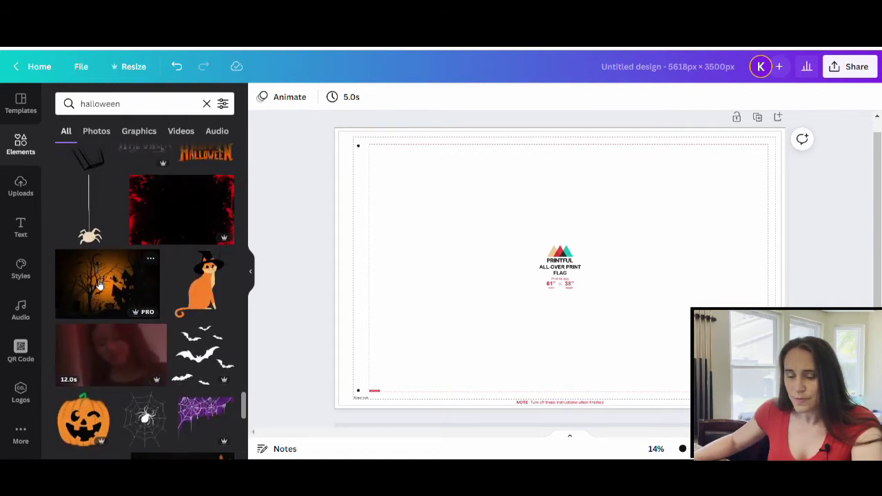
# Add the orange haunted-house scene to the flag and look through similar images
pyautogui.click(119, 292)
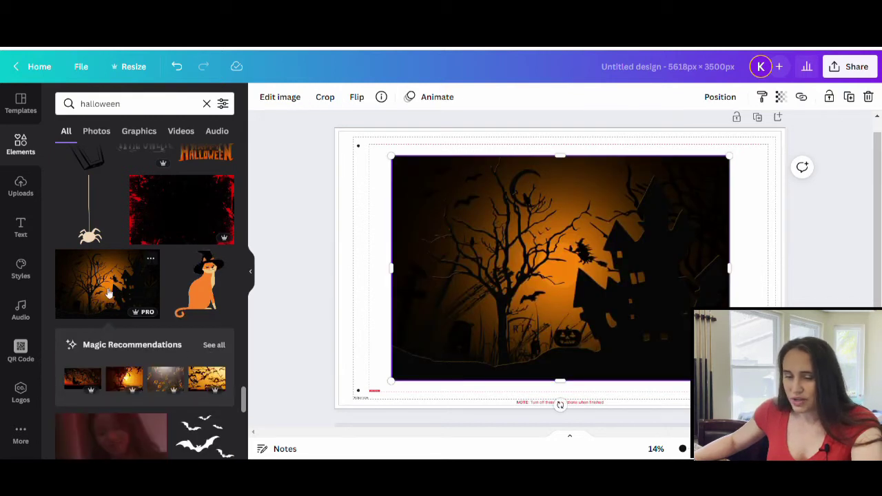
pyautogui.click(214, 345)
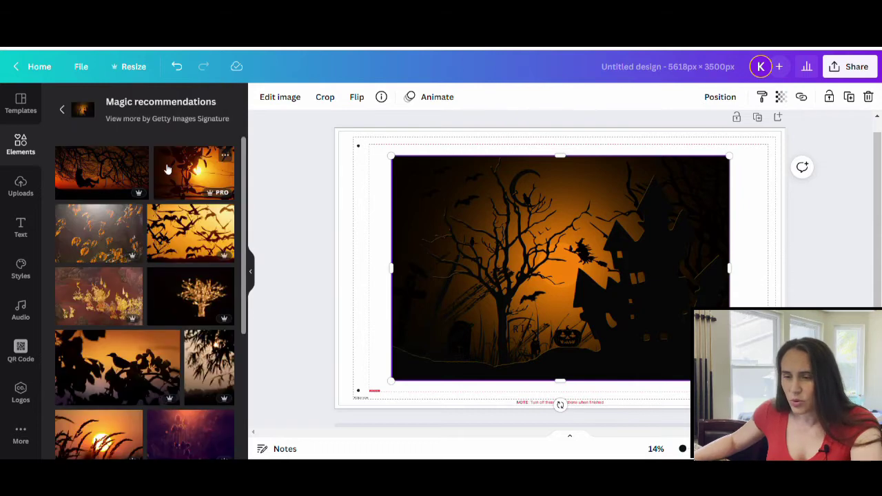
pyautogui.scroll(-5, 138, 303)
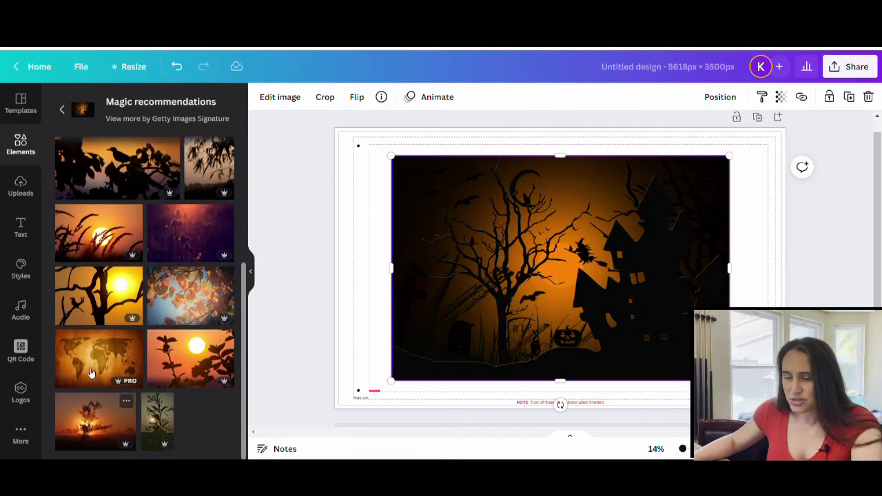
pyautogui.scroll(3, 81, 356)
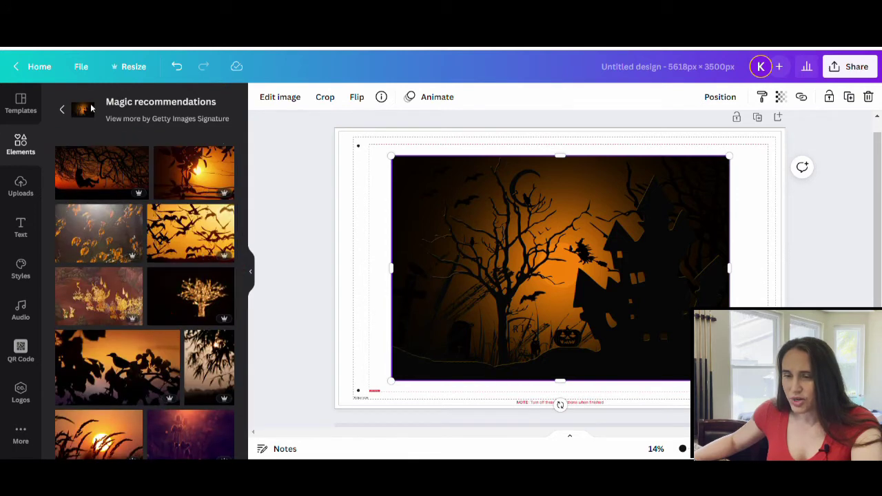
pyautogui.click(63, 111)
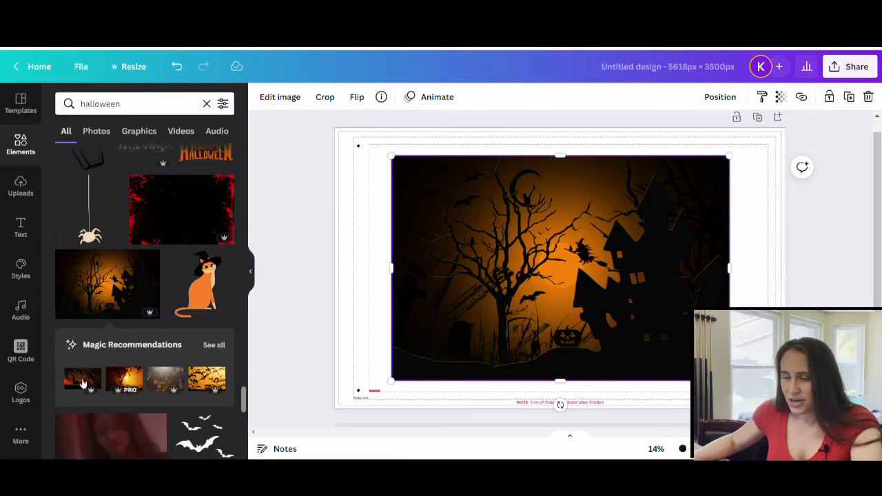
pyautogui.scroll(-5, 133, 356)
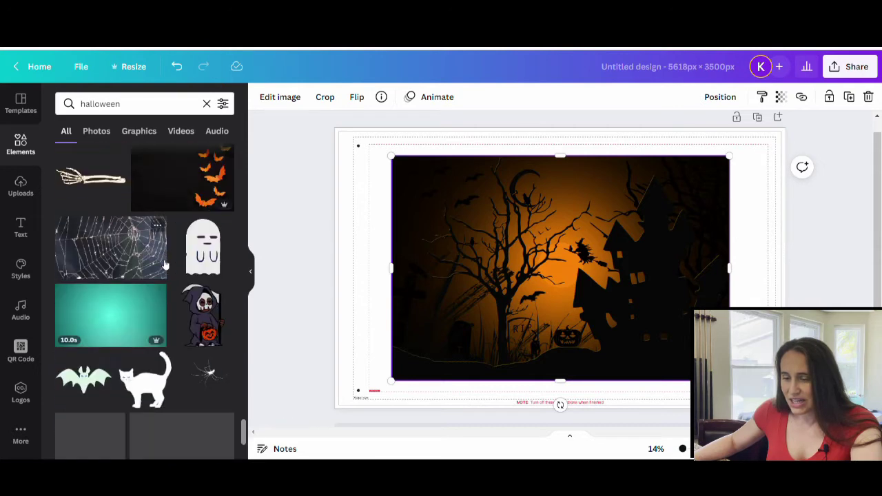
pyautogui.scroll(-3, 164, 264)
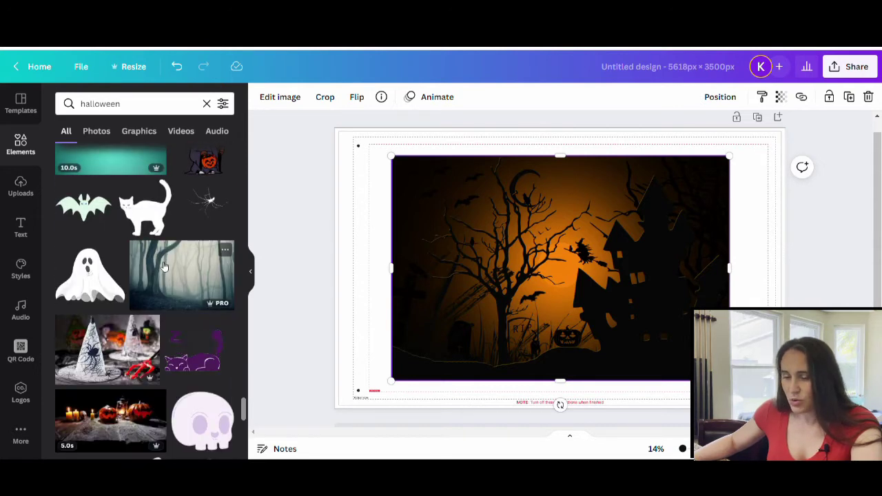
pyautogui.scroll(-5, 164, 266)
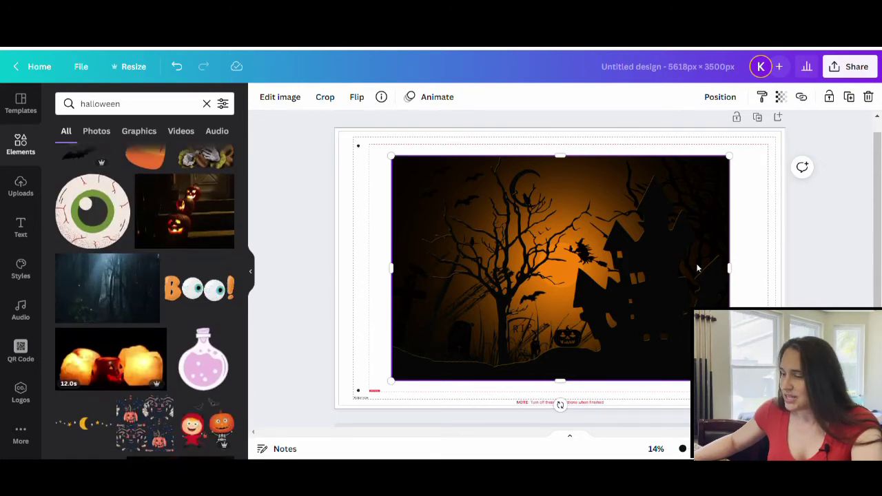
# Enlarge and reposition the haunted-house image so it covers the whole flag page
pyautogui.moveTo(393, 382); pyautogui.dragTo(280, 427)
pyautogui.moveTo(610, 292); pyautogui.dragTo(594, 269)
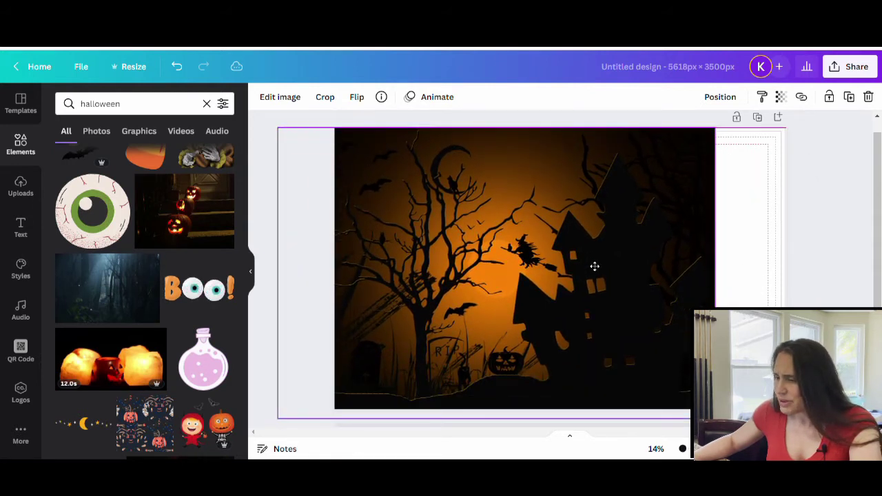
pyautogui.moveTo(716, 418); pyautogui.dragTo(796, 471)
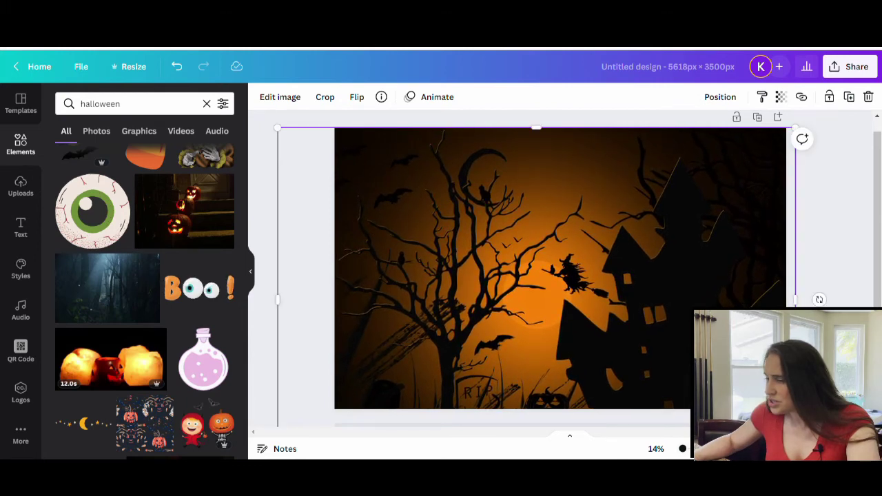
pyautogui.moveTo(716, 342); pyautogui.dragTo(704, 282)
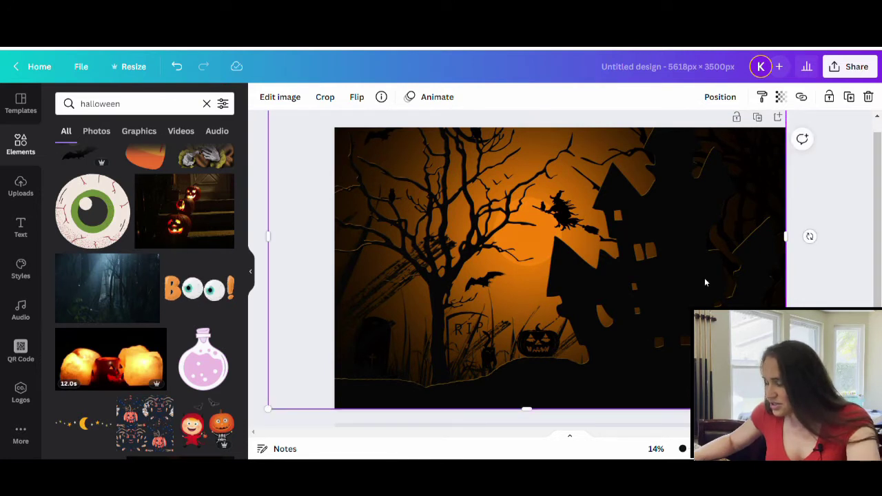
# Add another orange haunted-house scene, moved to the page top and enlarged to fill it
pyautogui.click(843, 262)
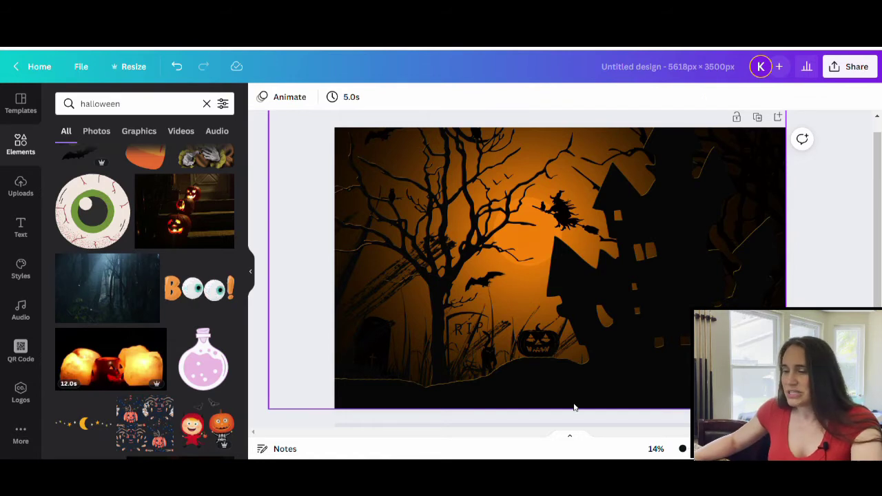
pyautogui.scroll(-5, 49, 402)
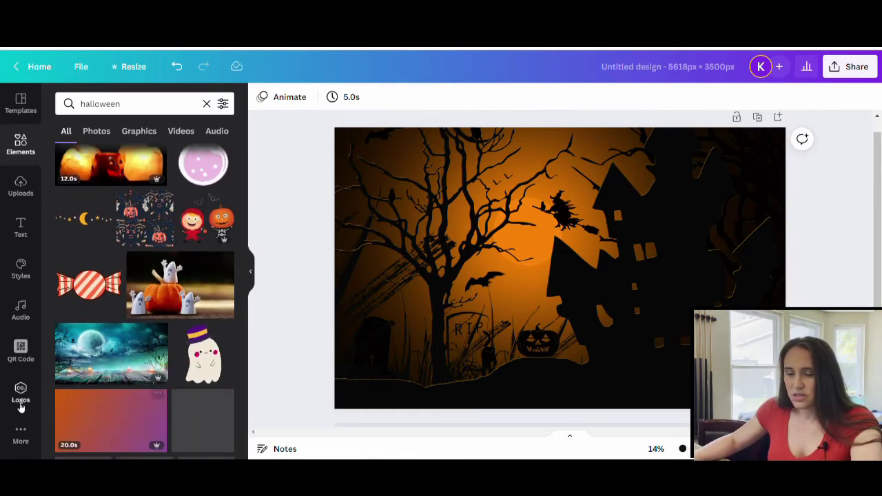
pyautogui.scroll(-8, 174, 306)
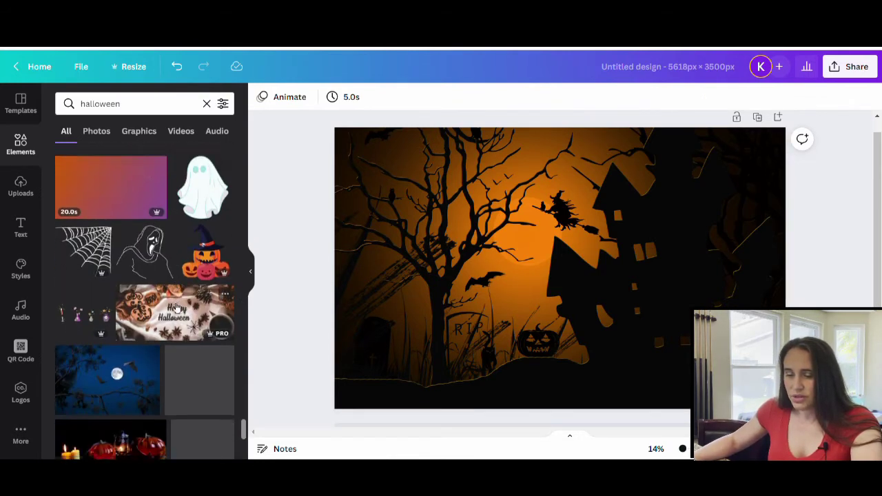
pyautogui.scroll(-14, 174, 306)
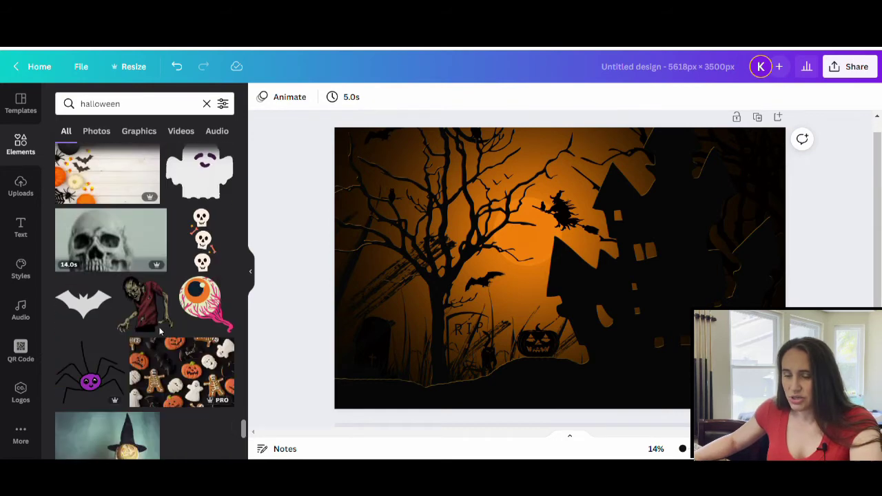
pyautogui.scroll(-10, 170, 310)
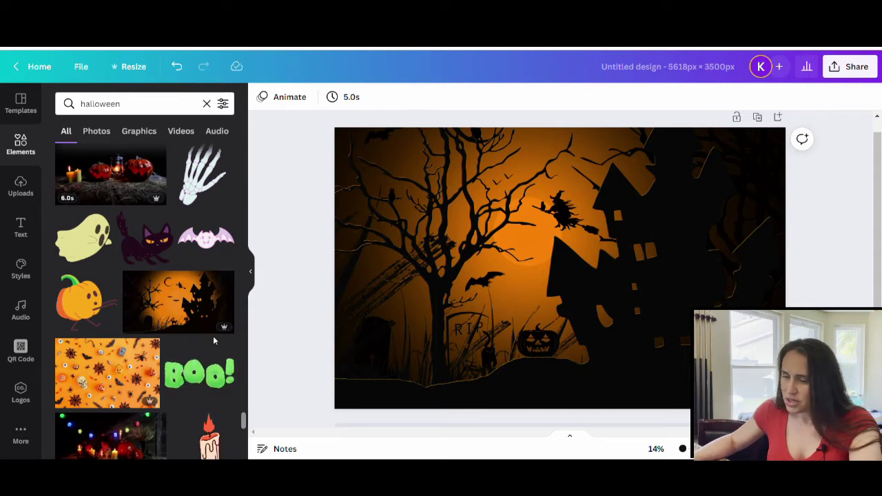
pyautogui.click(169, 308)
pyautogui.moveTo(535, 322); pyautogui.dragTo(535, 288)
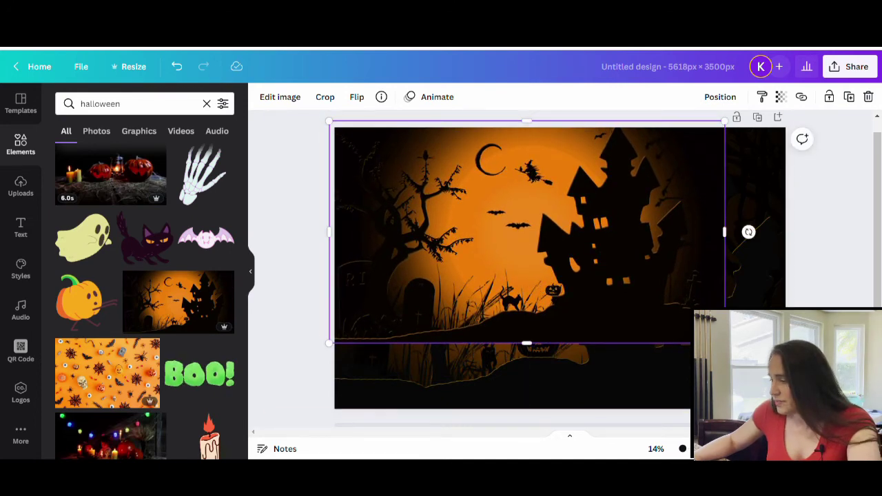
pyautogui.moveTo(724, 343); pyautogui.dragTo(845, 411)
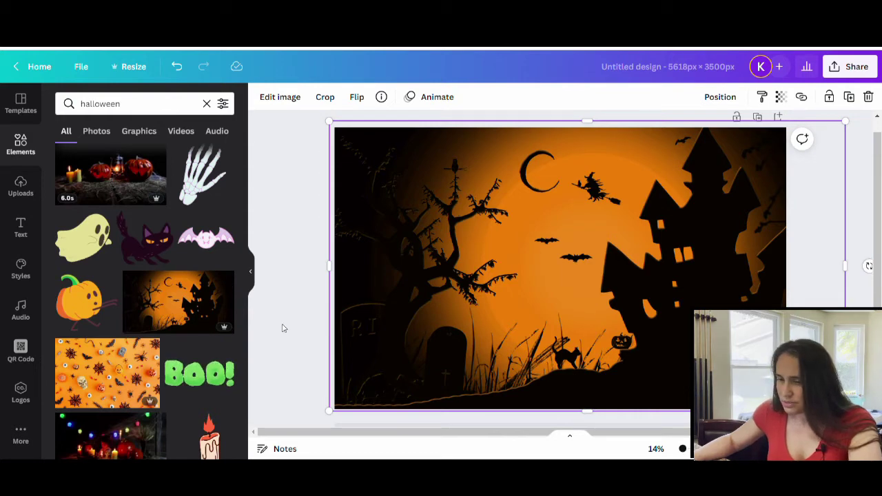
# Delete the haunted-house scene, undo the deletion, and reselect it
pyautogui.press('Delete')
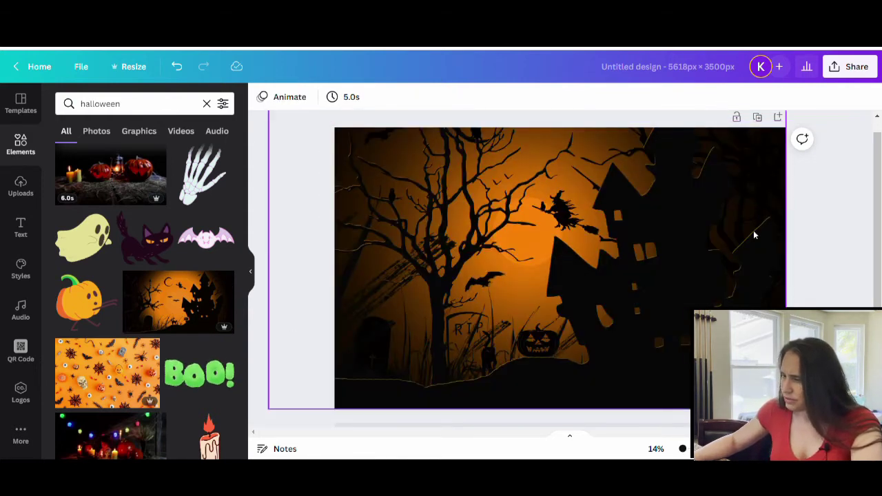
pyautogui.click(178, 67)
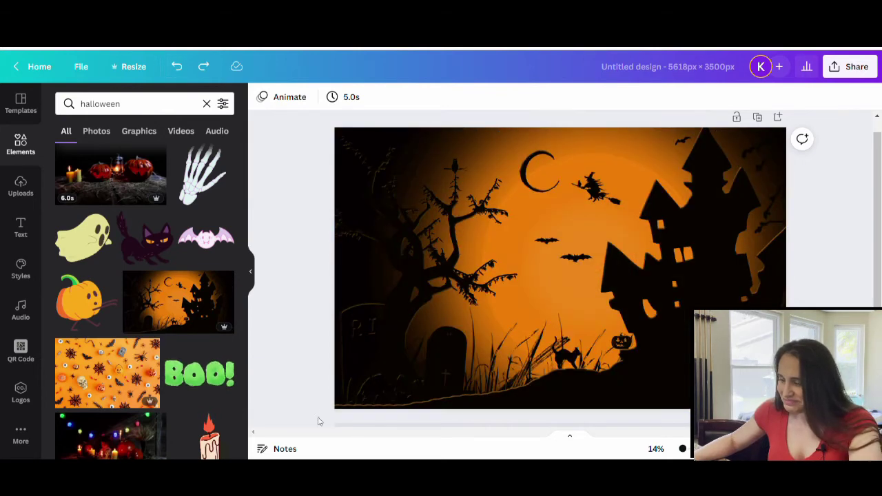
pyautogui.click(713, 227)
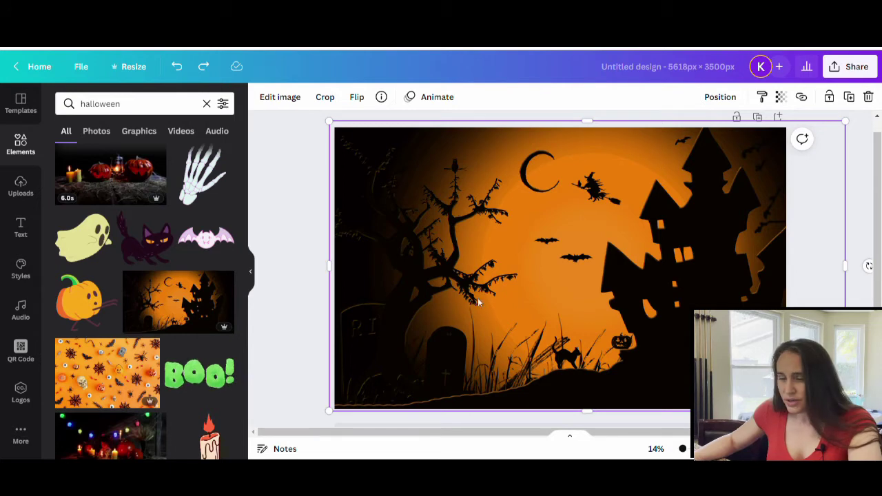
pyautogui.scroll(-10, 207, 345)
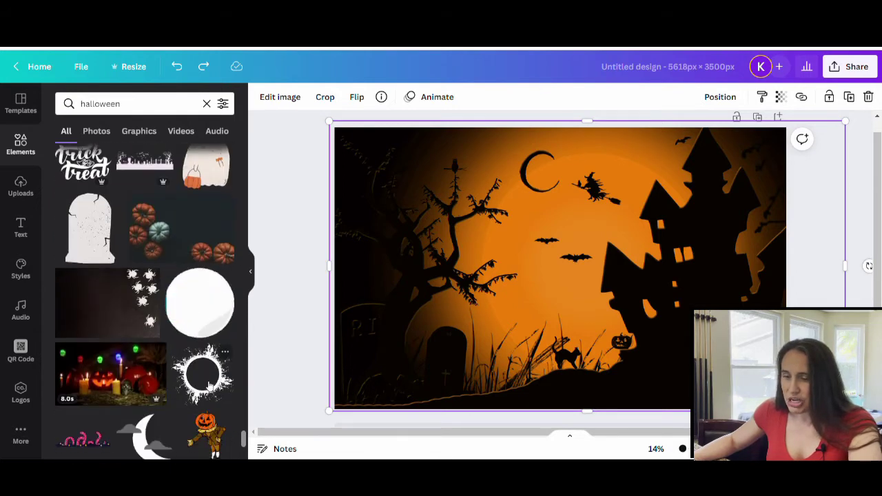
pyautogui.scroll(-4, 209, 388)
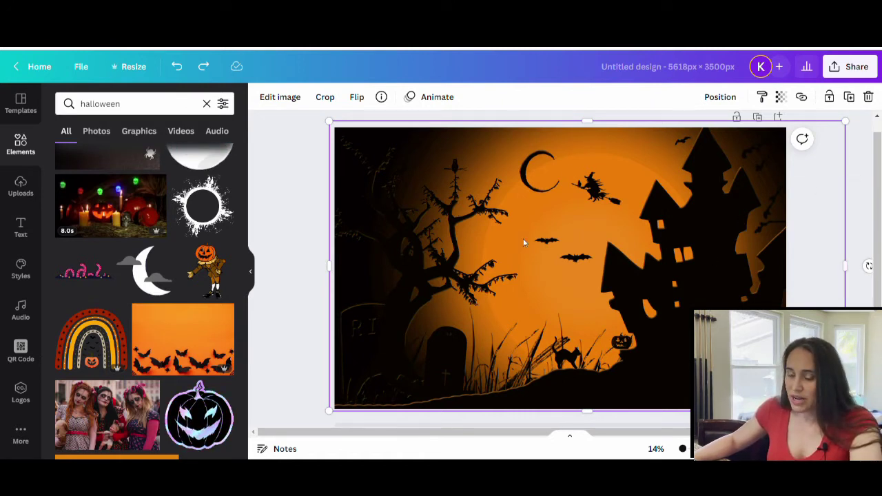
pyautogui.scroll(-1, 510, 241)
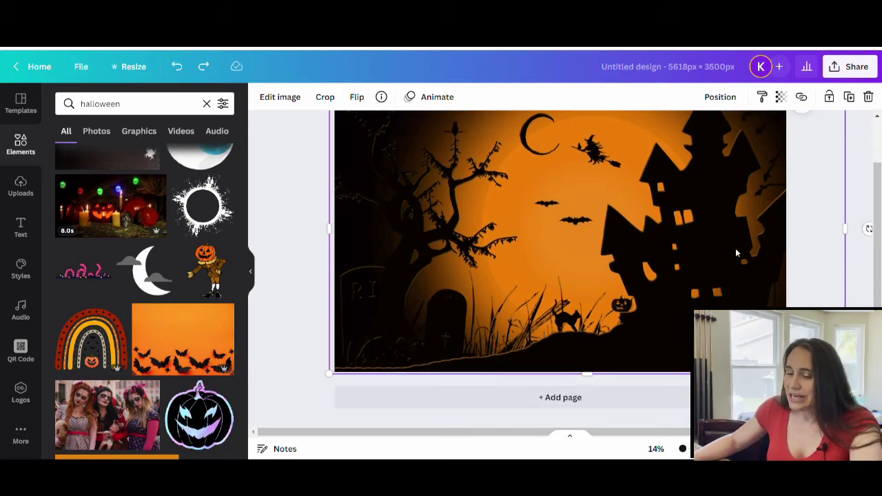
pyautogui.scroll(1, 459, 287)
# Add the Happy Halloween graphic near the top centre of the flag
pyautogui.scroll(-3, 138, 303)
pyautogui.scroll(-3, 183, 304)
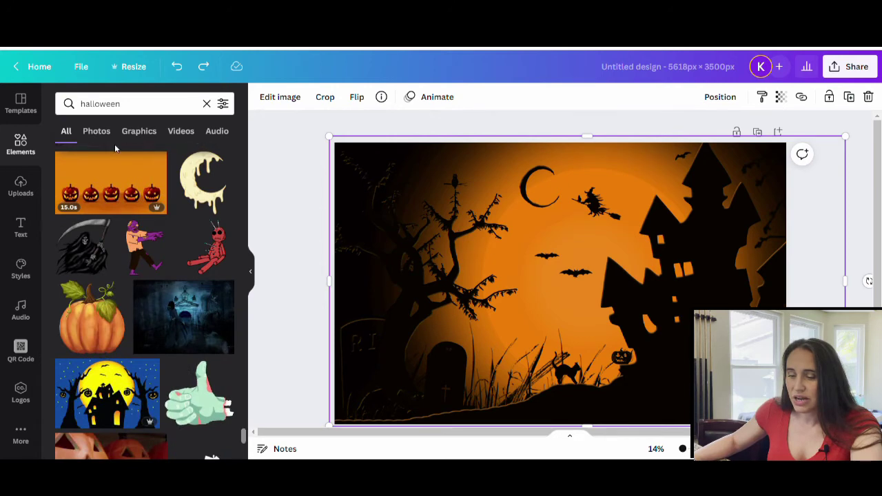
pyautogui.scroll(-5, 110, 262)
pyautogui.scroll(-1, 108, 255)
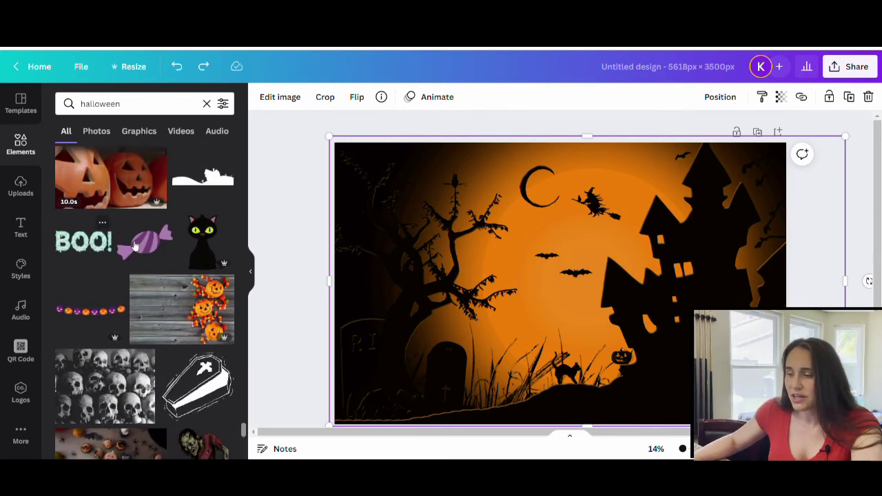
pyautogui.scroll(-4, 177, 342)
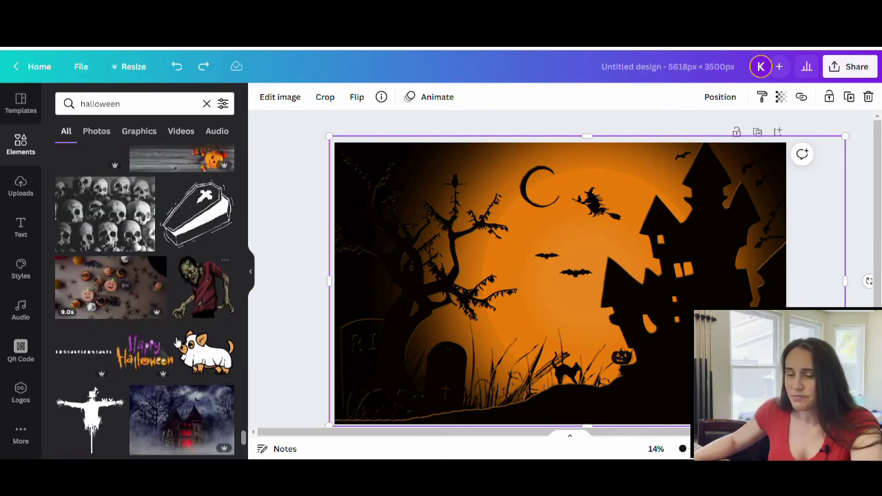
pyautogui.click(136, 361)
pyautogui.moveTo(544, 313); pyautogui.dragTo(536, 239)
# Detach and delete the old dark tree background, then delete the Happy Halloween graphic
pyautogui.click(390, 283)
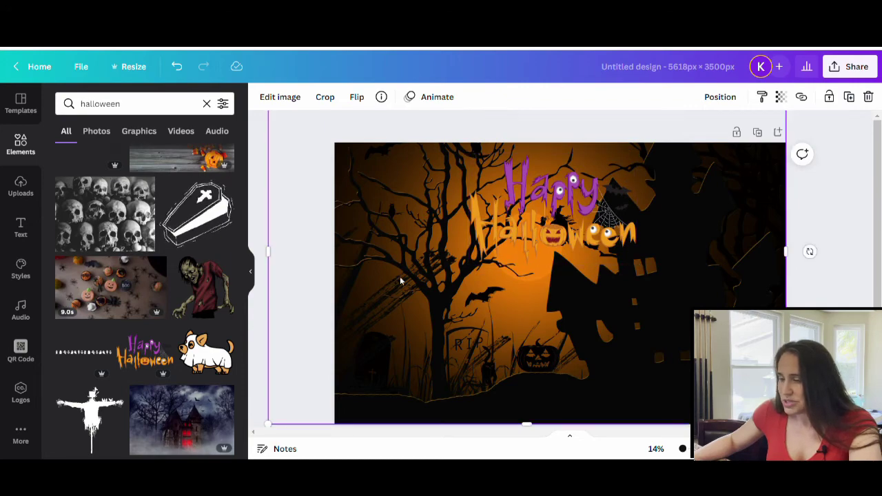
pyautogui.rightClick(418, 280)
pyautogui.click(469, 402)
pyautogui.moveTo(377, 381); pyautogui.dragTo(424, 335)
pyautogui.press('Delete')
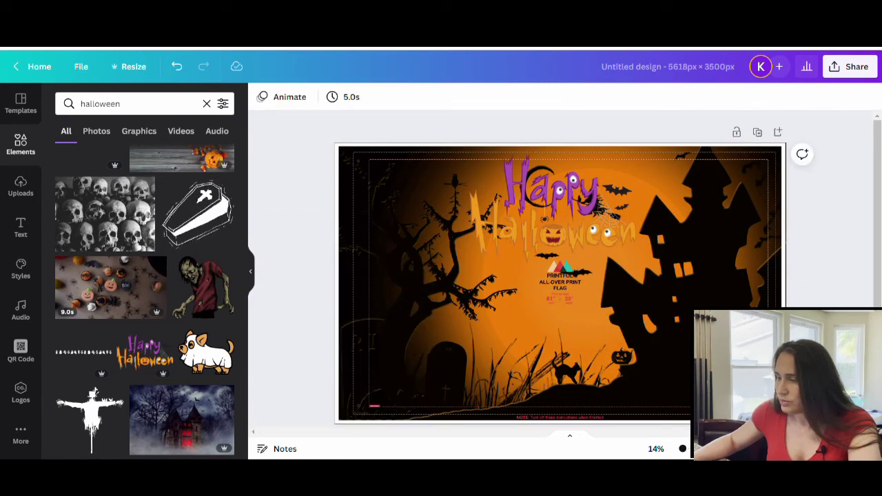
pyautogui.moveTo(581, 220)
pyautogui.mouseDown()
pyautogui.moveTo(595, 239)
pyautogui.moveTo(569, 227)
pyautogui.mouseUp()
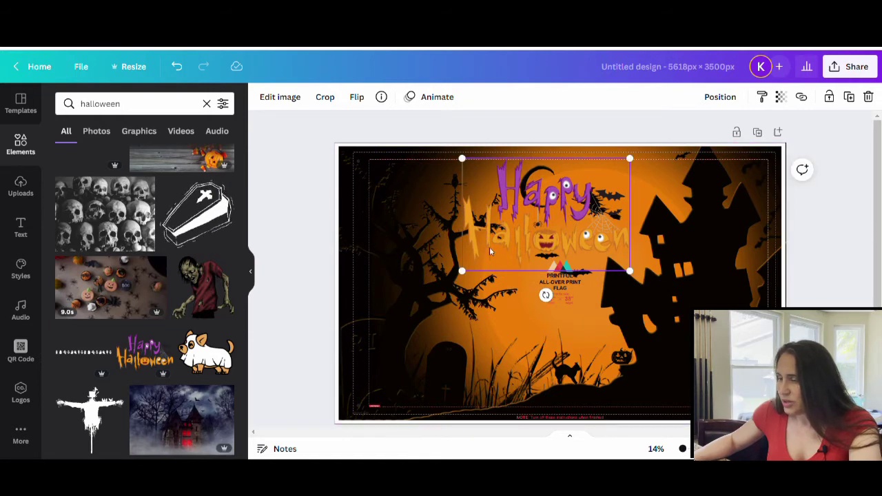
pyautogui.press('Delete')
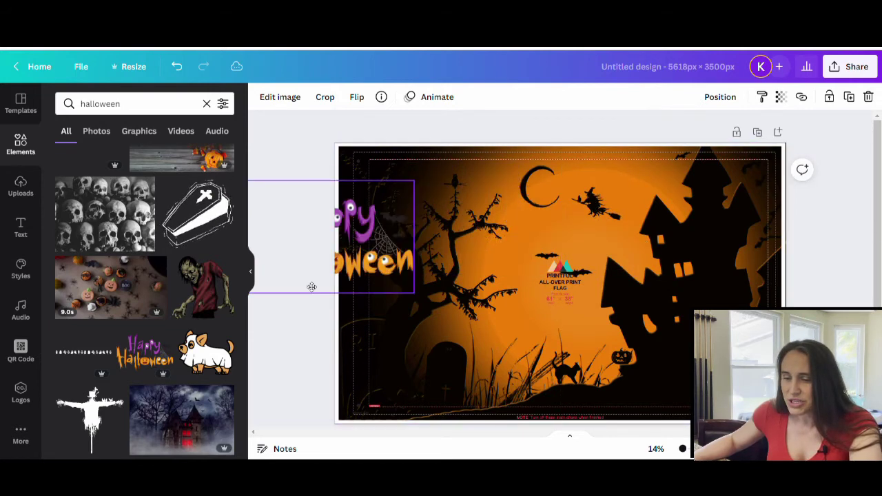
# Try the dripping HALLOWEEN text graphic beneath the moon, then delete it
pyautogui.scroll(-2, 138, 364)
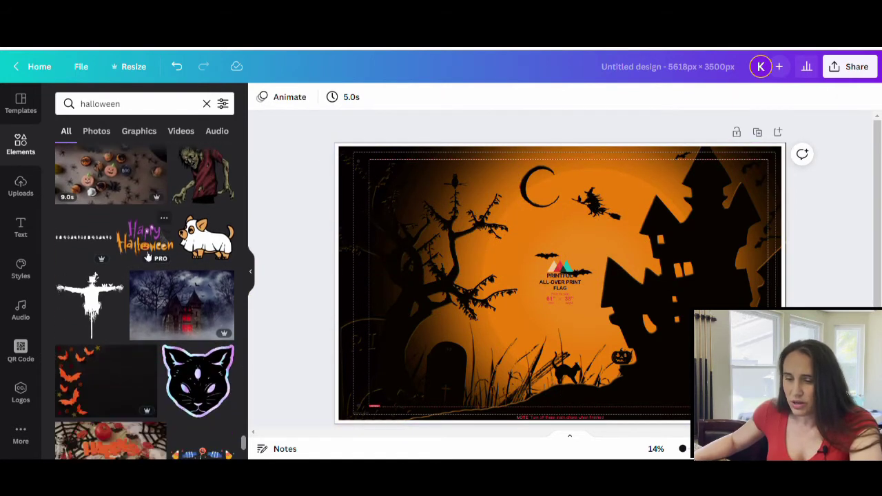
pyautogui.scroll(-4, 138, 268)
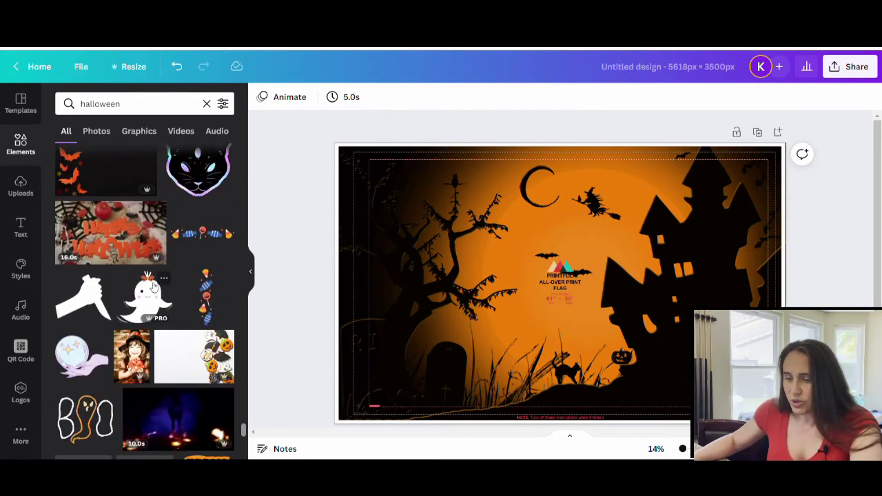
pyautogui.scroll(-3, 159, 255)
pyautogui.scroll(-8, 158, 263)
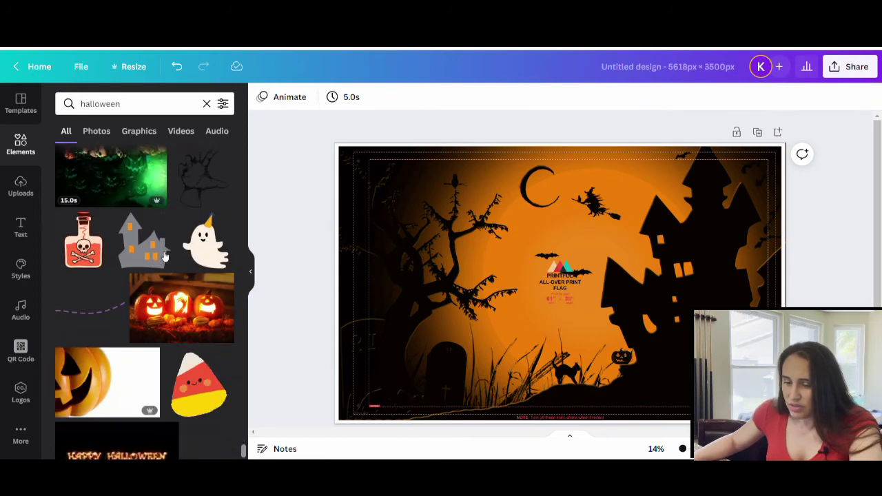
pyautogui.scroll(-5, 157, 263)
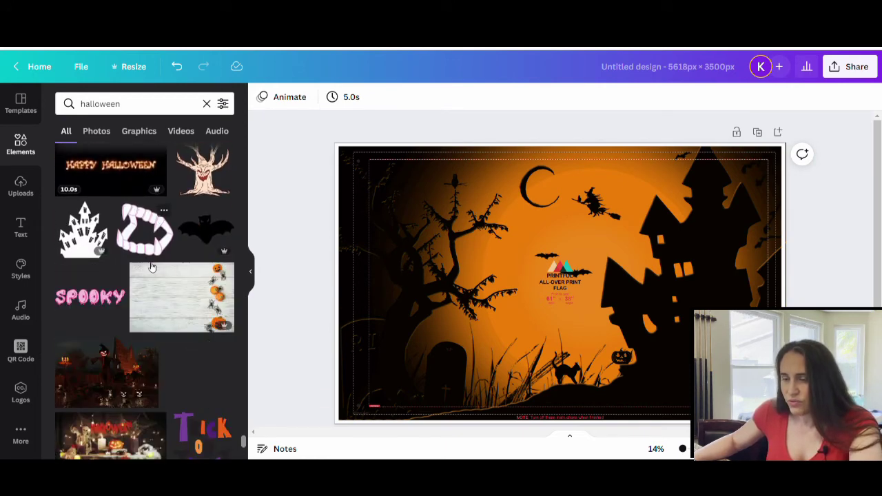
pyautogui.scroll(-3, 152, 268)
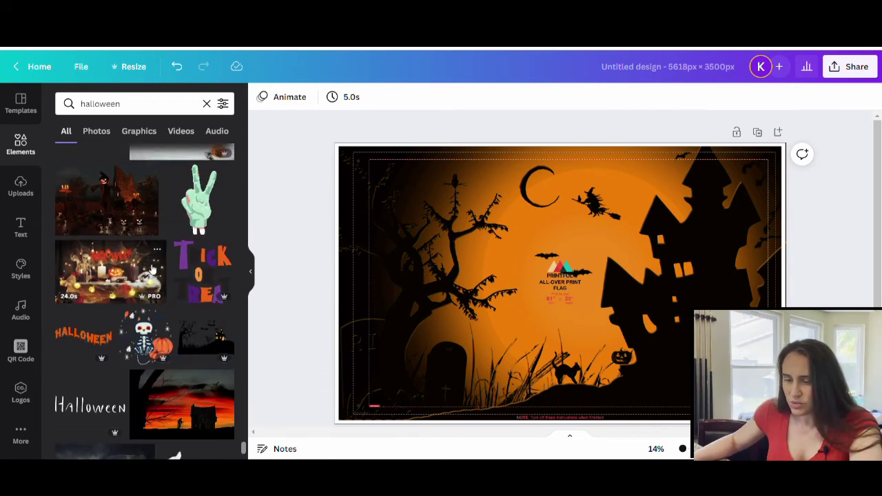
pyautogui.scroll(-2, 152, 268)
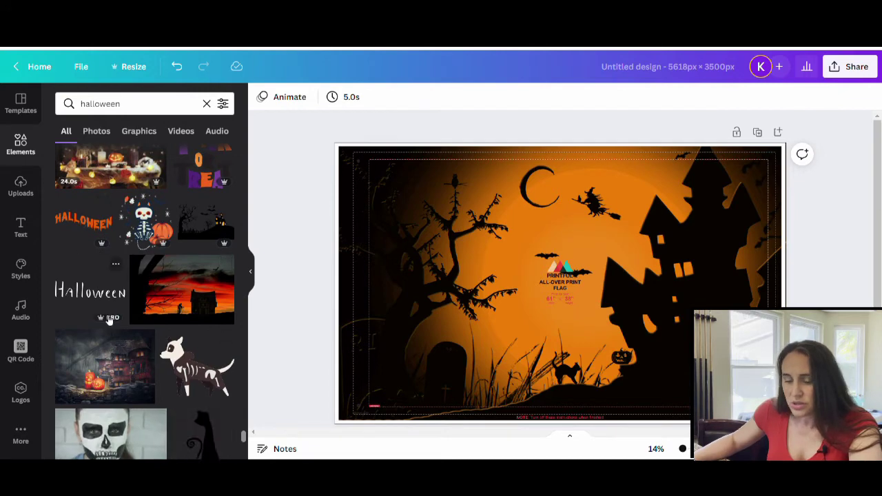
pyautogui.scroll(-10, 117, 313)
pyautogui.scroll(-2, 116, 314)
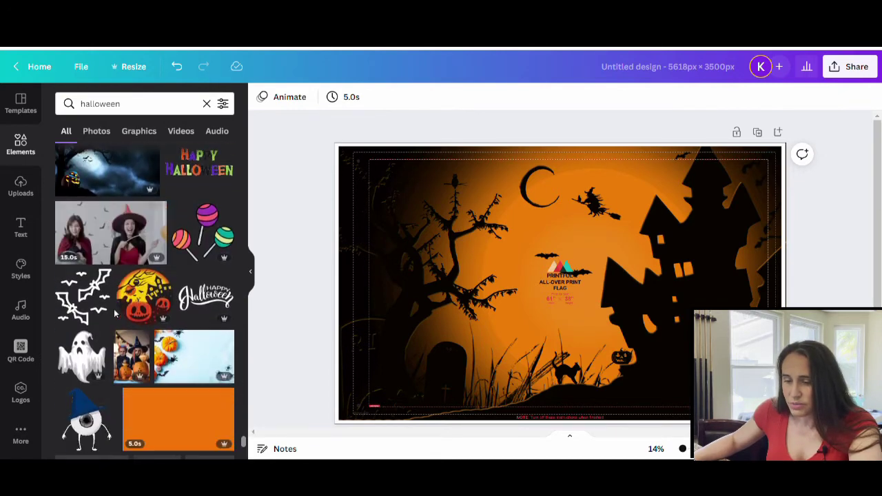
pyautogui.scroll(-5, 116, 314)
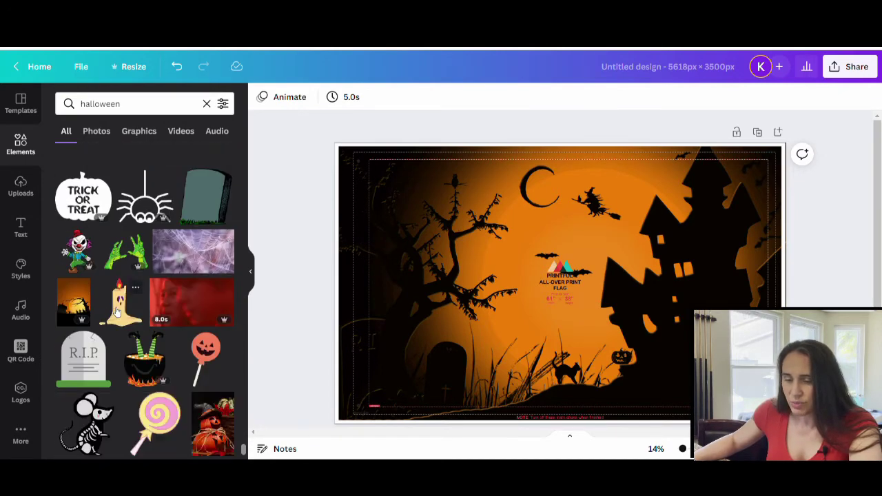
pyautogui.scroll(-10, 117, 311)
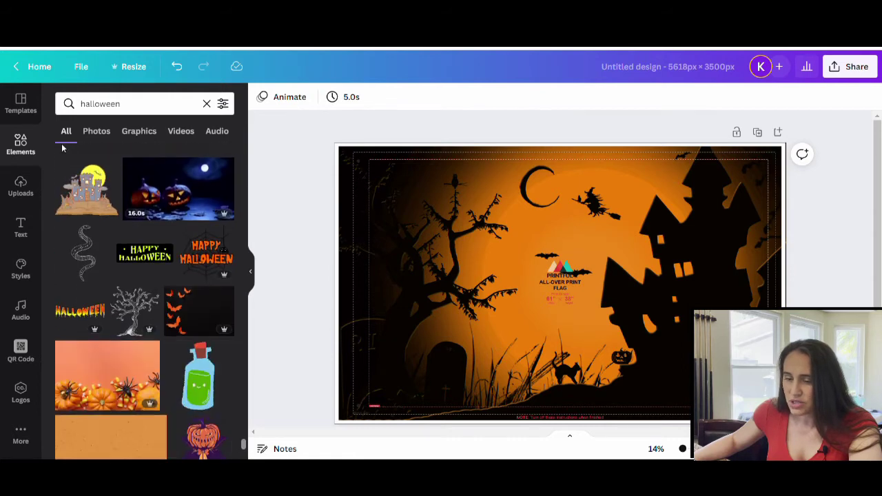
pyautogui.scroll(-1, 62, 148)
pyautogui.click(86, 259)
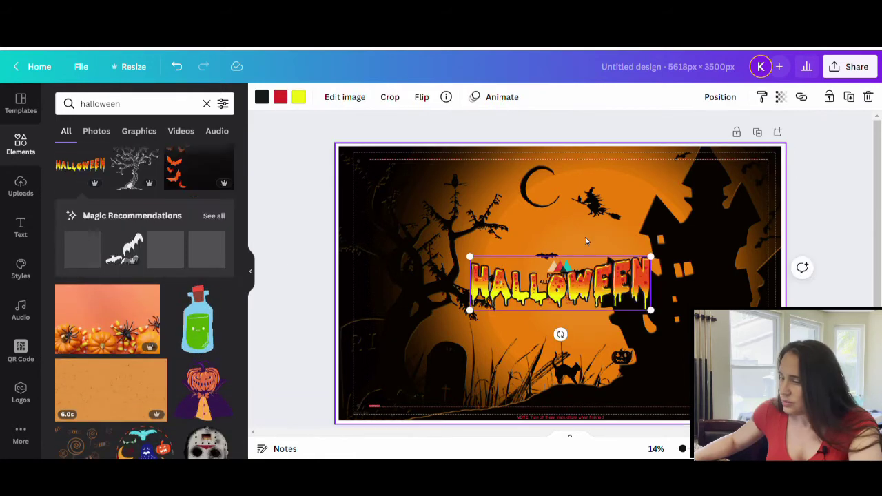
pyautogui.moveTo(574, 300); pyautogui.dragTo(570, 240)
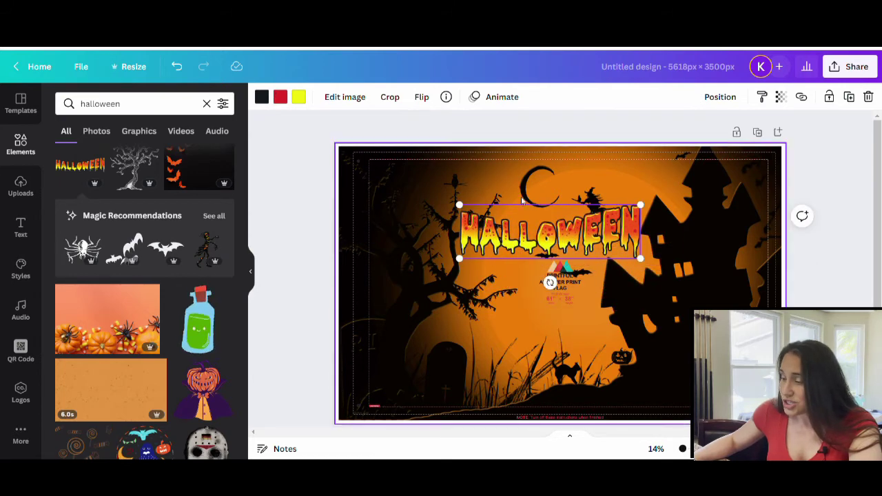
pyautogui.press('Delete')
pyautogui.scroll(5, 221, 330)
pyautogui.scroll(-6, 174, 344)
pyautogui.scroll(-4, 191, 300)
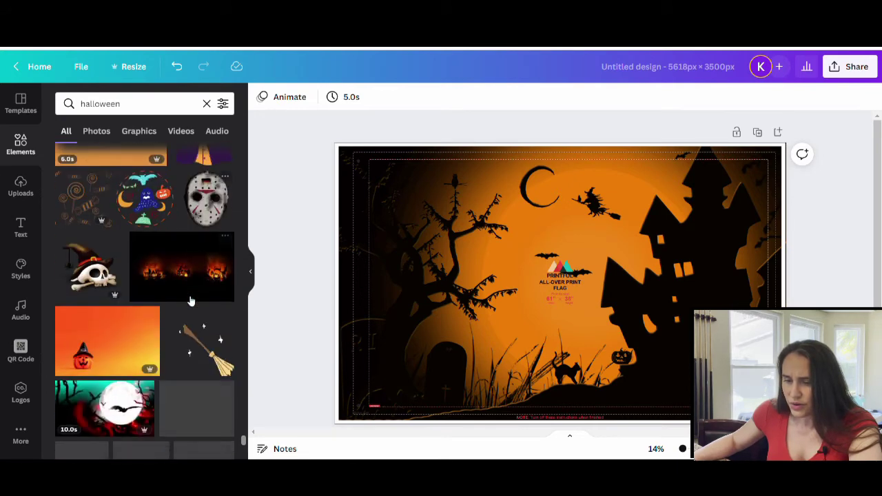
# Search elements for 'black cats' and filter the results to Graphics
pyautogui.click(138, 105)
pyautogui.write('b')
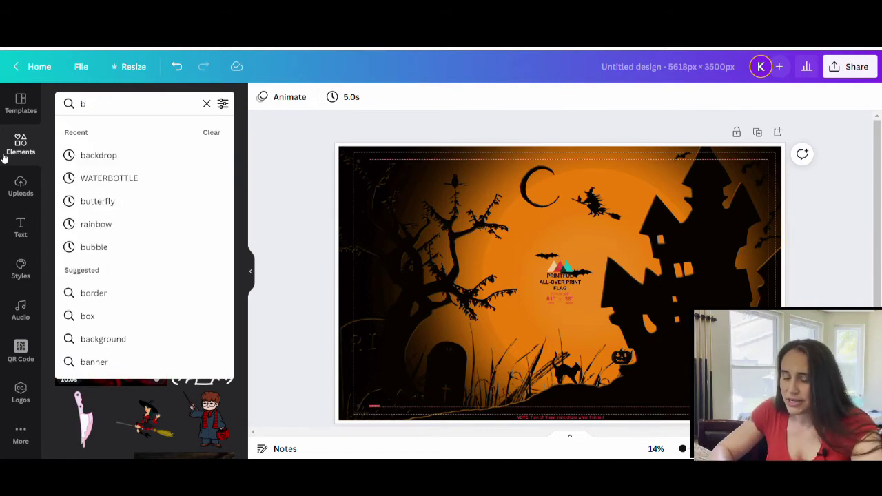
pyautogui.write('lack cat')
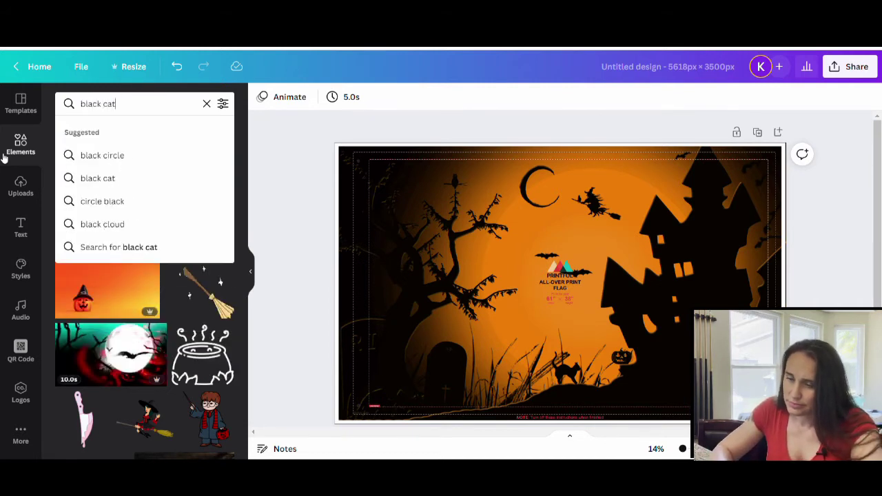
pyautogui.write('s')
pyautogui.press('Return')
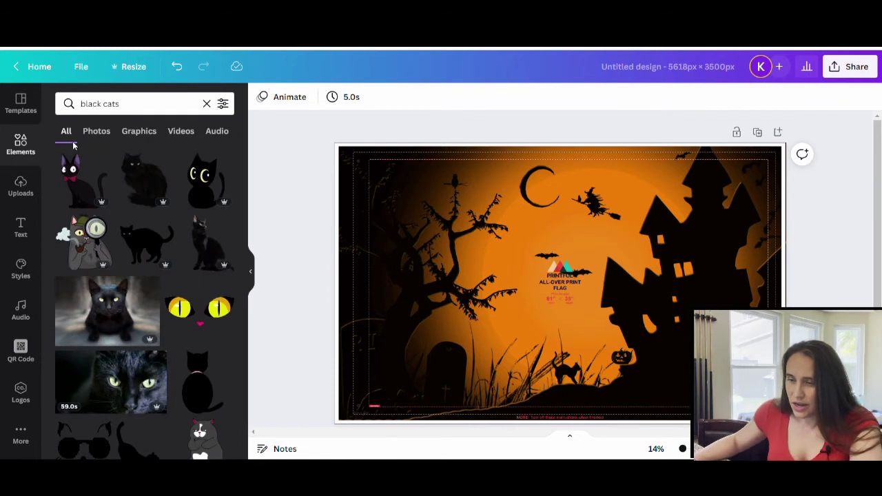
pyautogui.click(145, 132)
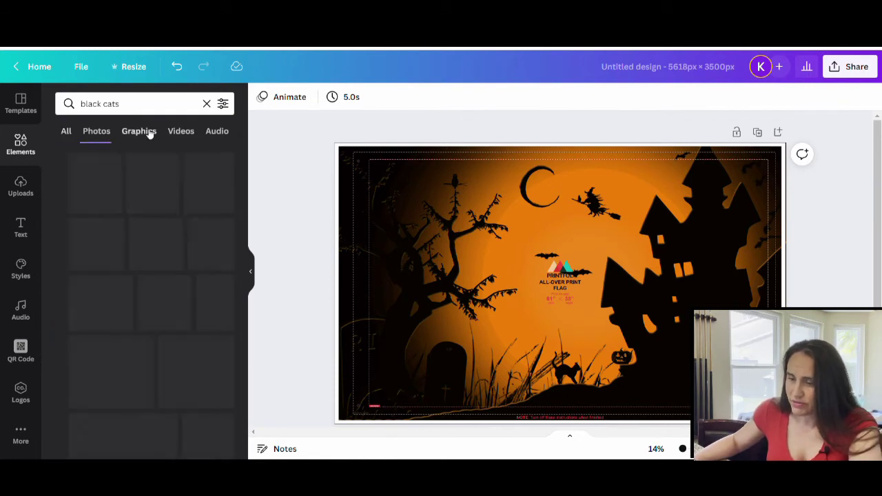
pyautogui.scroll(-1, 158, 184)
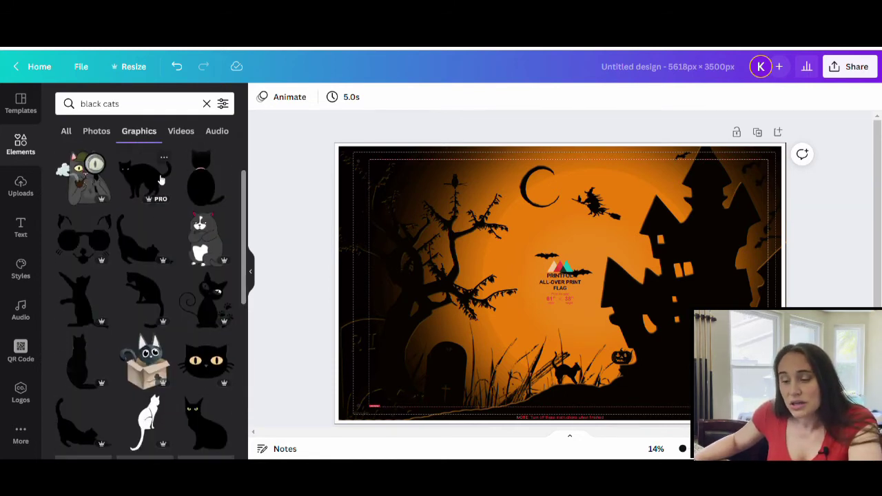
pyautogui.scroll(-2, 168, 218)
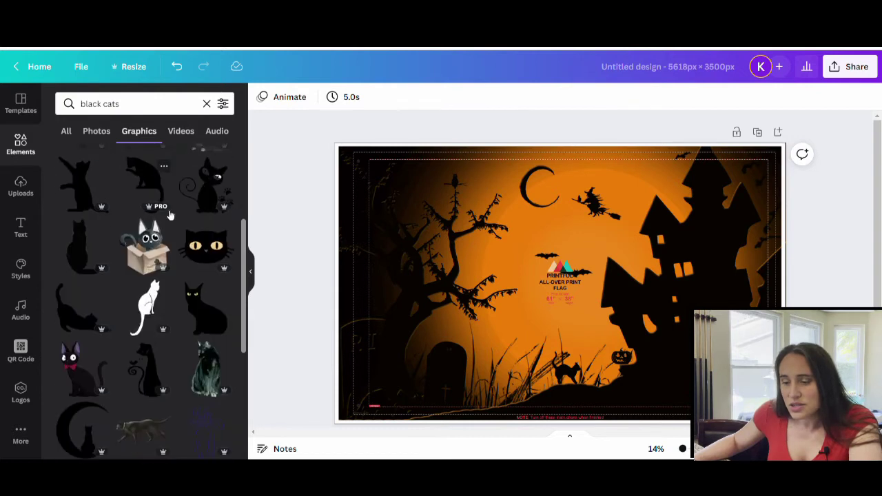
pyautogui.scroll(-2, 151, 262)
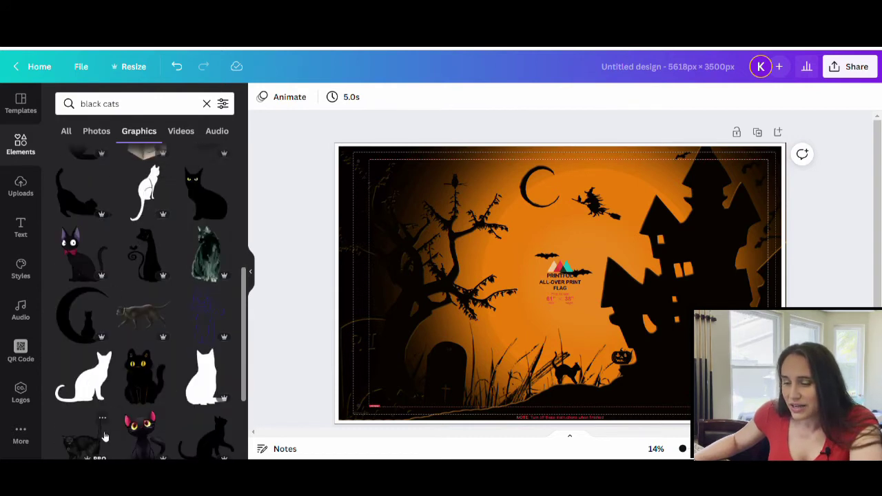
pyautogui.scroll(-1, 114, 359)
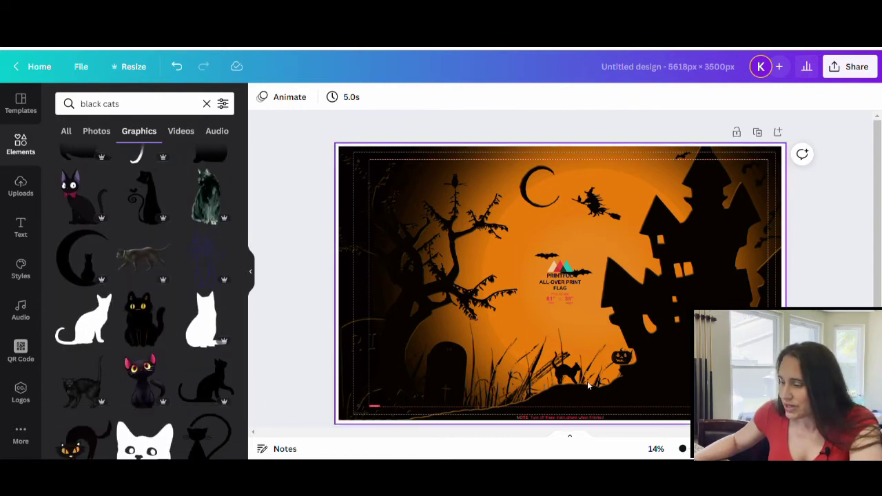
pyautogui.scroll(-2, 113, 379)
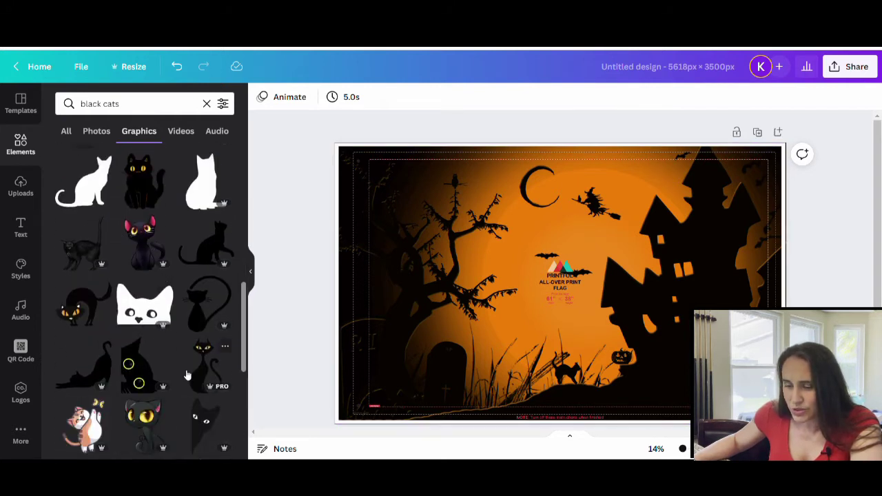
# Add the pink-eared black cat, nudge it lower, and view its recommended similar graphics
pyautogui.click(152, 270)
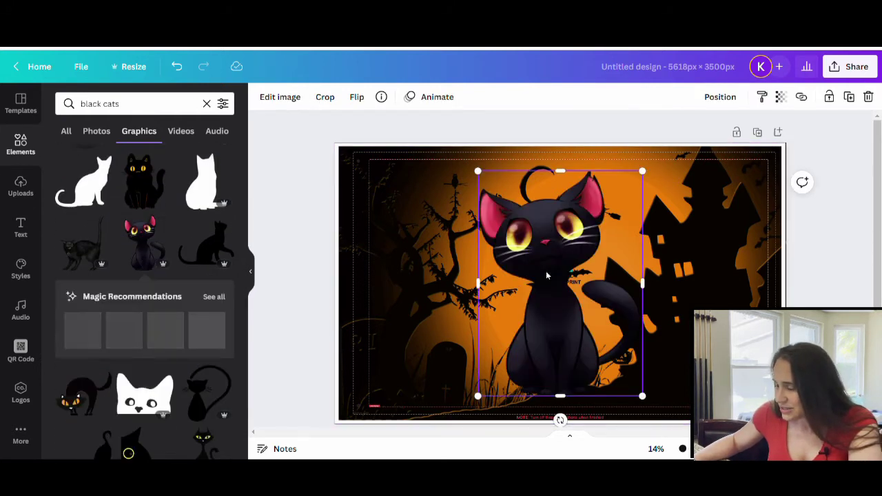
pyautogui.moveTo(545, 294); pyautogui.dragTo(553, 311)
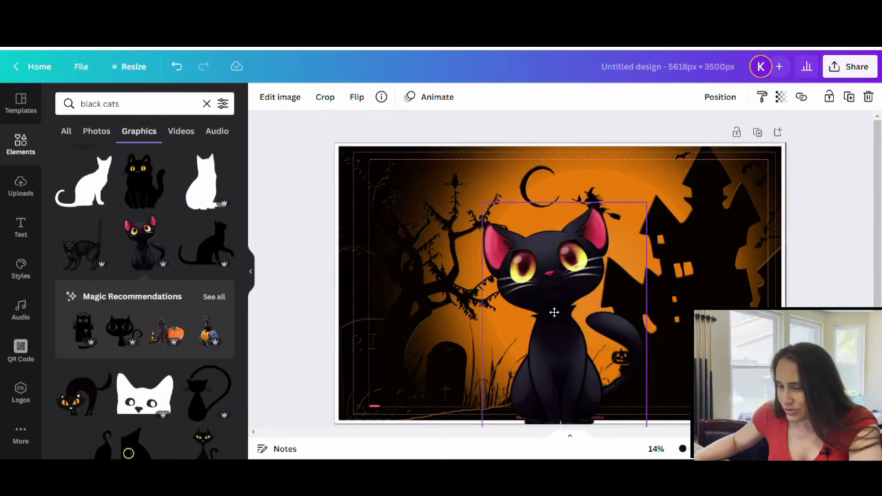
pyautogui.click(213, 298)
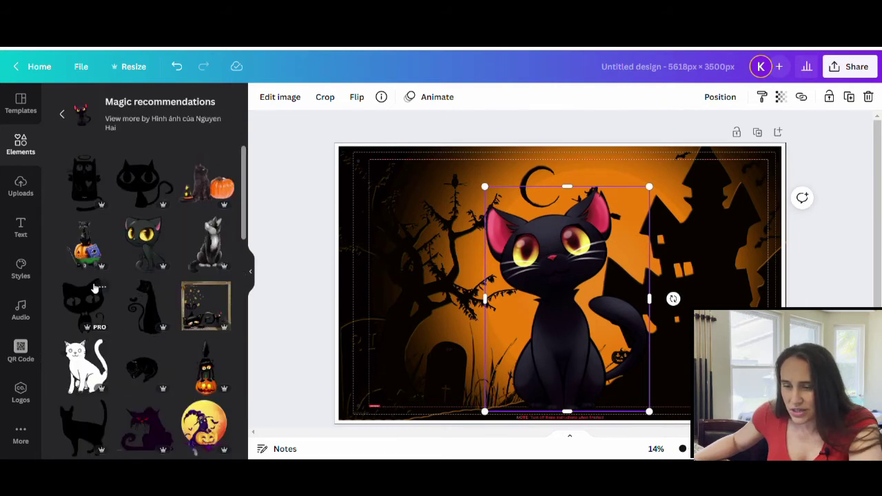
pyautogui.scroll(-2, 88, 255)
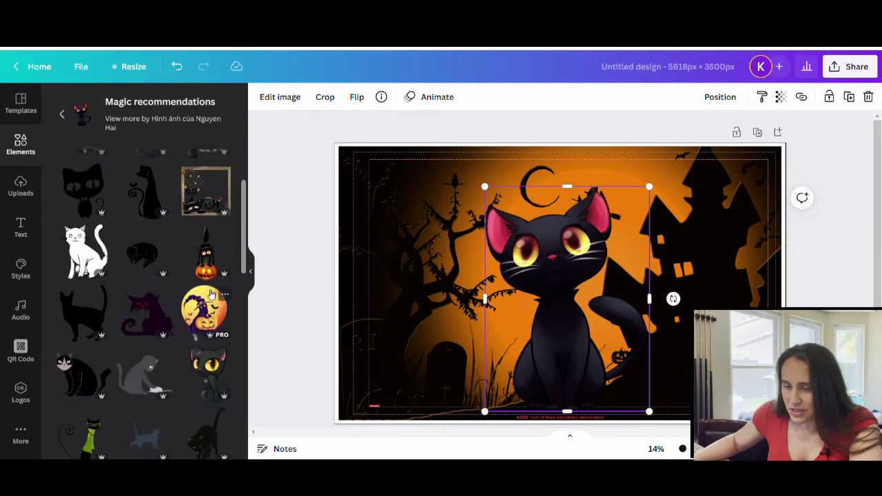
pyautogui.scroll(-5, 212, 256)
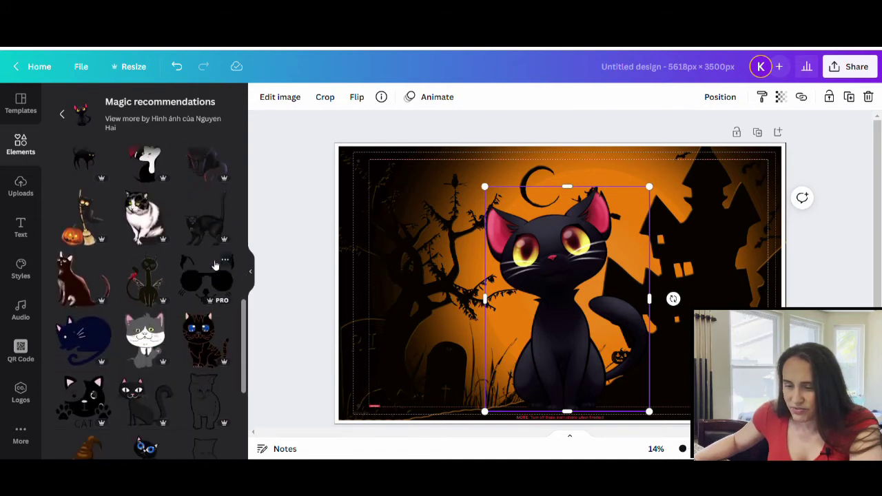
pyautogui.scroll(-4, 215, 265)
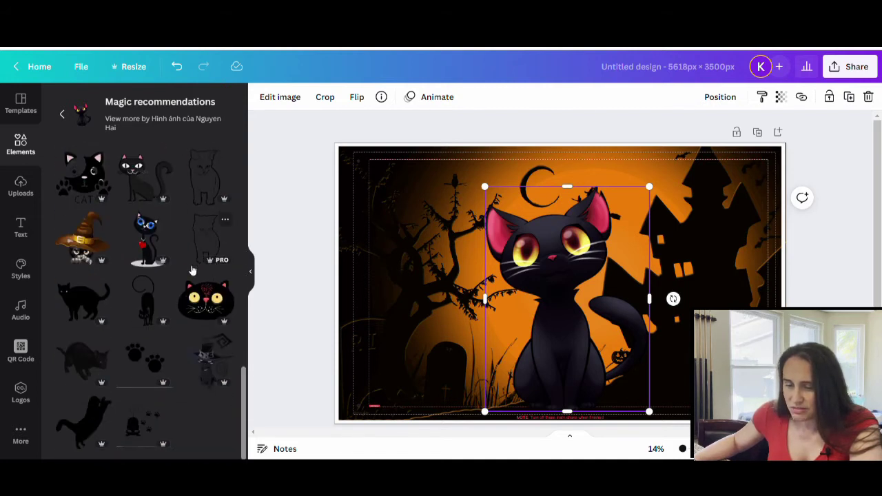
pyautogui.scroll(-3, 192, 271)
pyautogui.scroll(4, 185, 231)
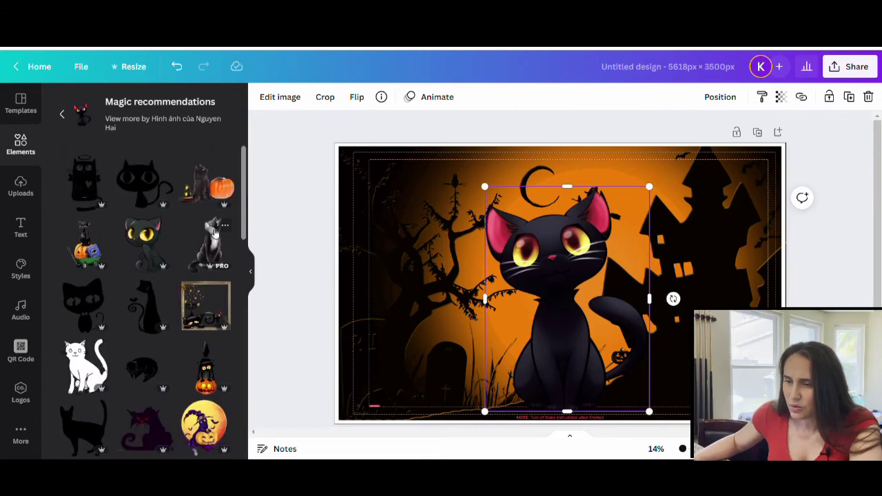
# Return to the black cats Graphics results and scroll through them
pyautogui.click(61, 114)
pyautogui.scroll(-5, 149, 246)
pyautogui.scroll(-10, 148, 247)
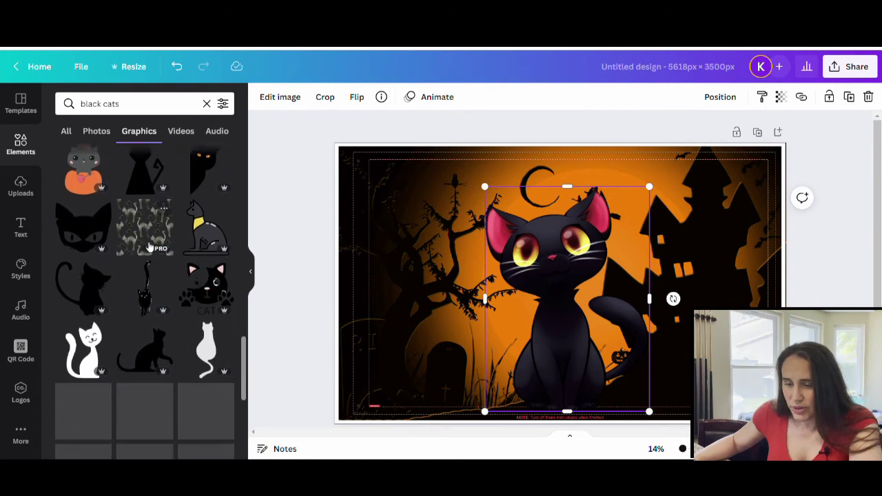
pyautogui.scroll(-10, 193, 296)
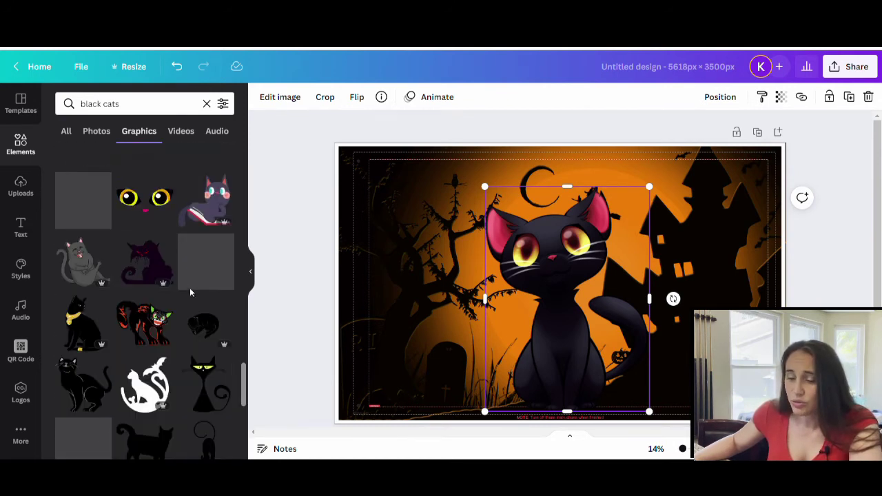
pyautogui.scroll(-2, 183, 299)
pyautogui.scroll(-4, 176, 308)
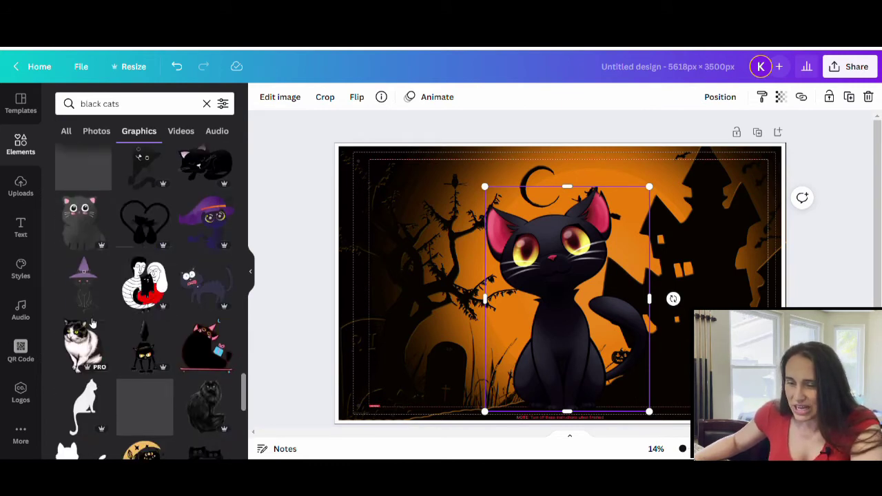
pyautogui.scroll(-2, 169, 277)
pyautogui.scroll(-6, 169, 277)
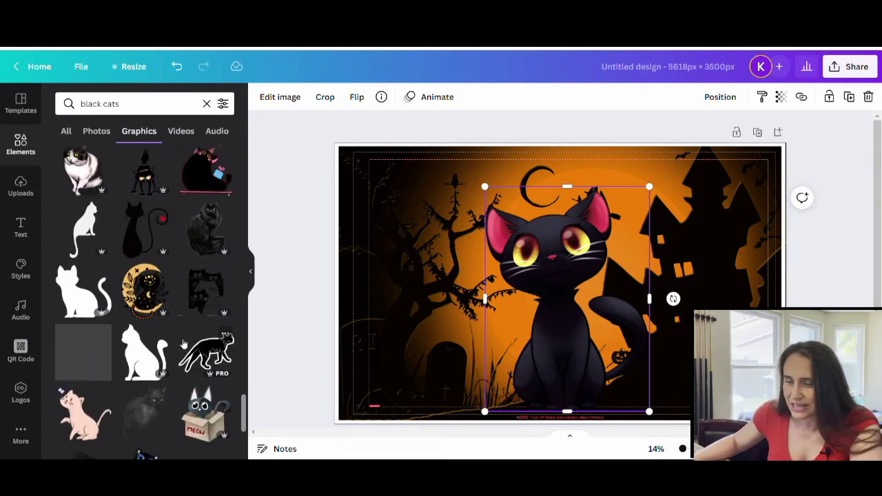
pyautogui.scroll(-4, 185, 326)
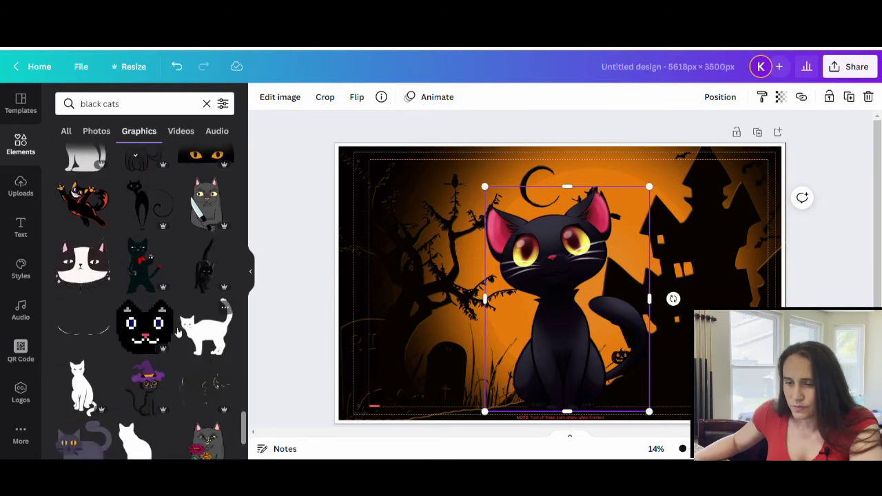
pyautogui.scroll(-3, 127, 220)
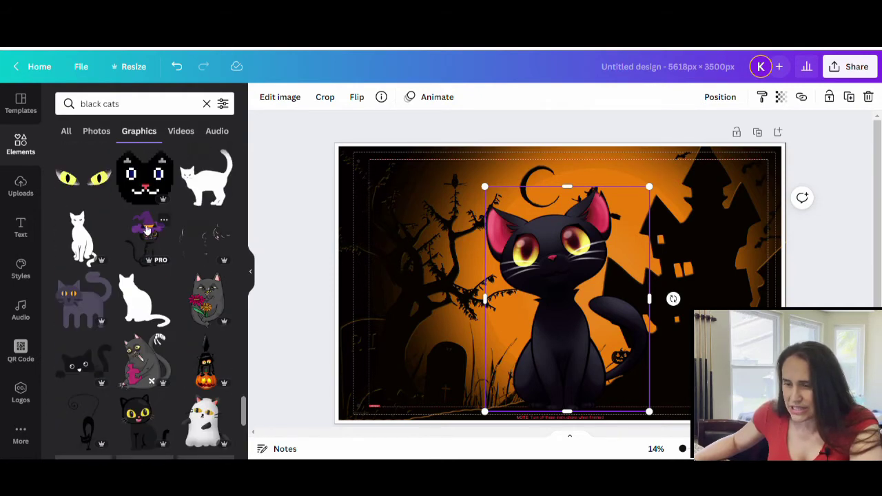
pyautogui.scroll(-3, 155, 234)
pyautogui.scroll(-4, 165, 227)
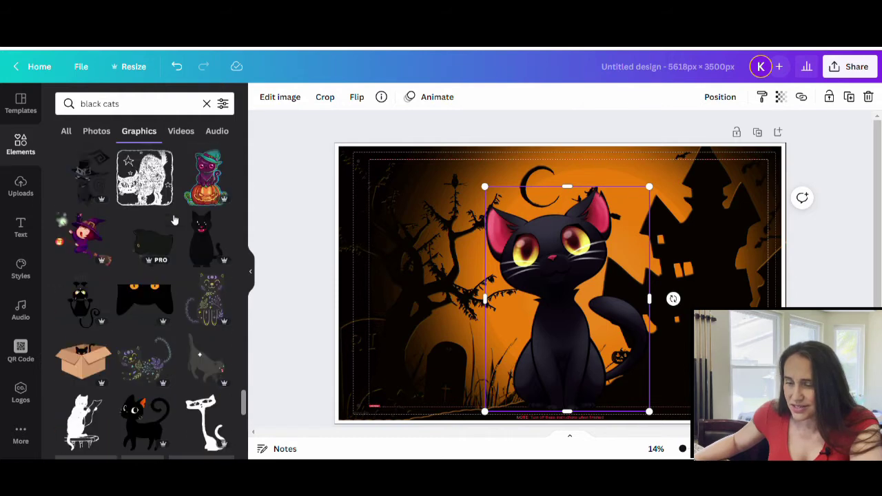
pyautogui.scroll(-2, 175, 223)
pyautogui.scroll(-8, 174, 227)
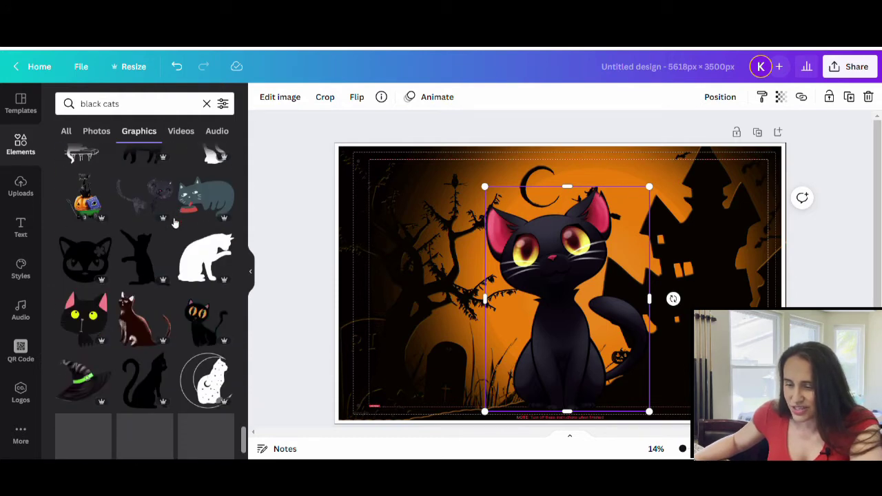
pyautogui.scroll(-3, 174, 237)
pyautogui.scroll(-3, 81, 302)
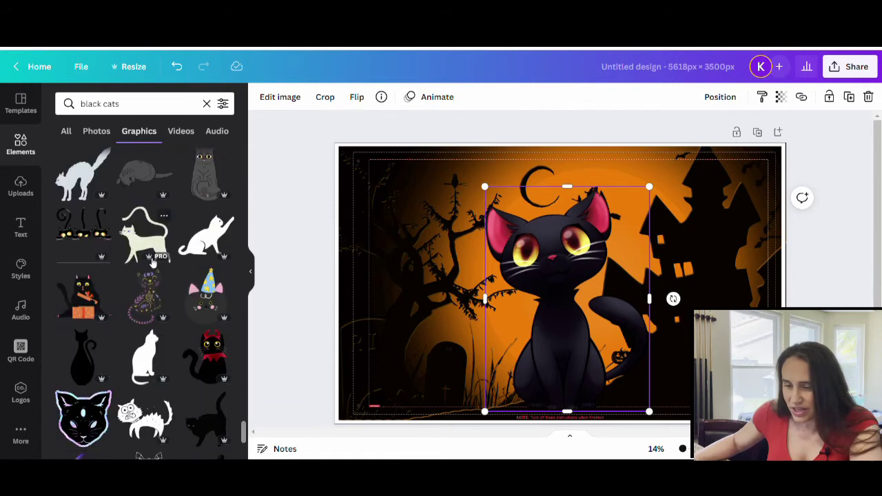
pyautogui.scroll(-3, 153, 263)
pyautogui.scroll(-3, 153, 261)
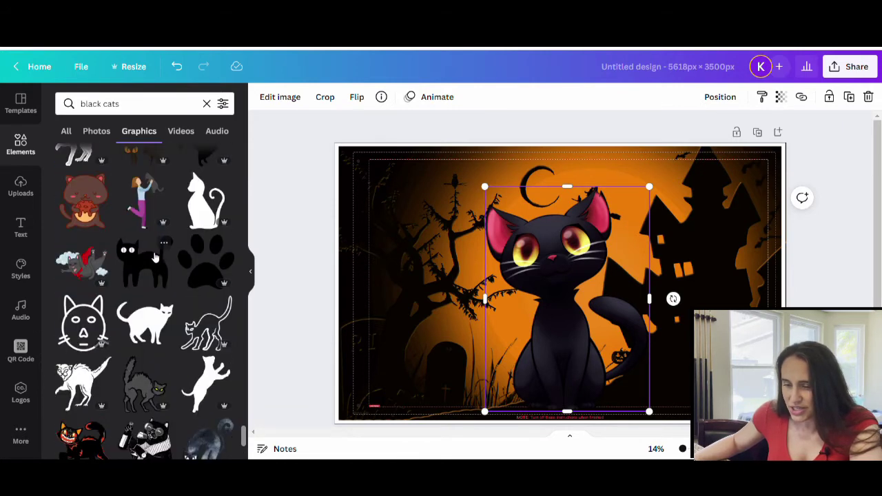
pyautogui.scroll(-5, 157, 255)
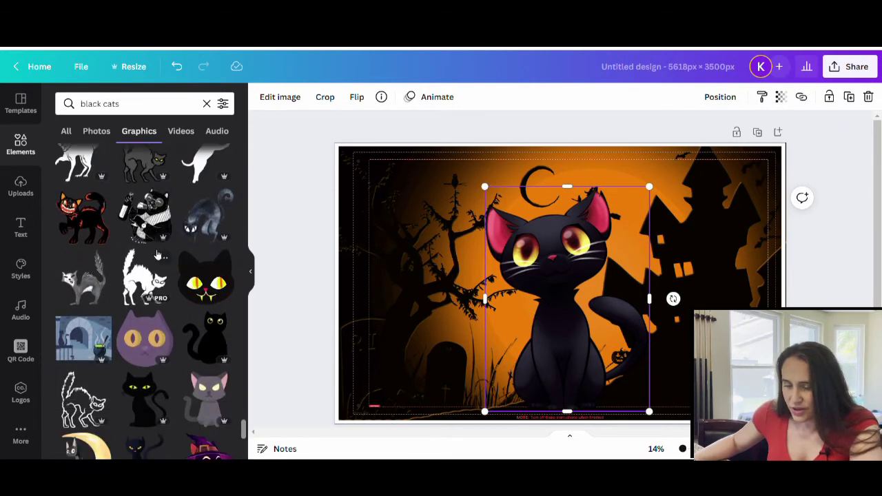
pyautogui.scroll(-3, 157, 255)
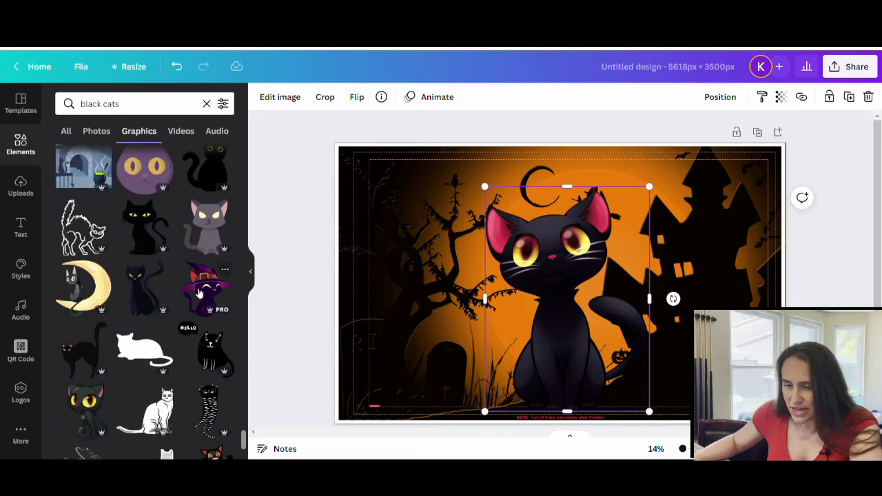
pyautogui.scroll(-9, 196, 292)
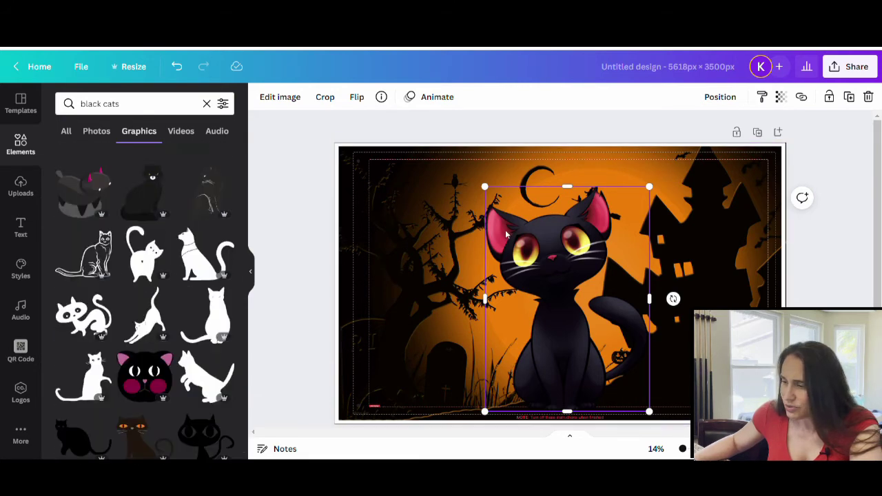
pyautogui.scroll(-10, 145, 276)
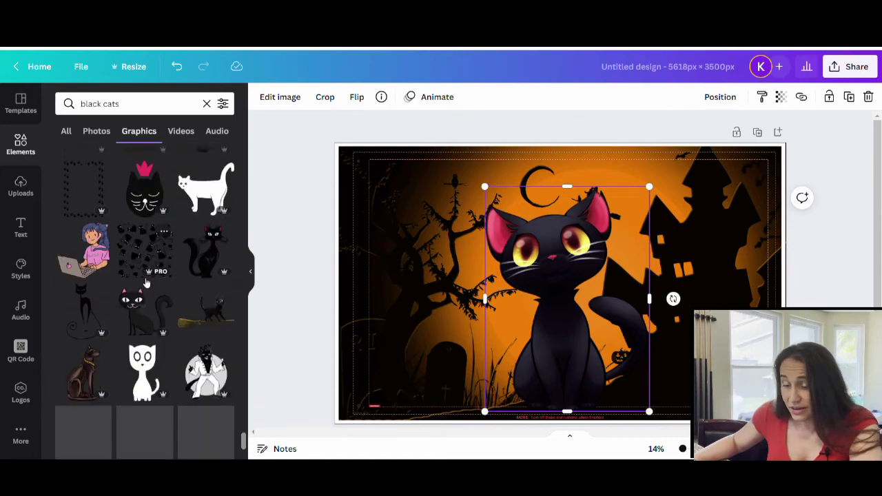
pyautogui.scroll(-5, 148, 276)
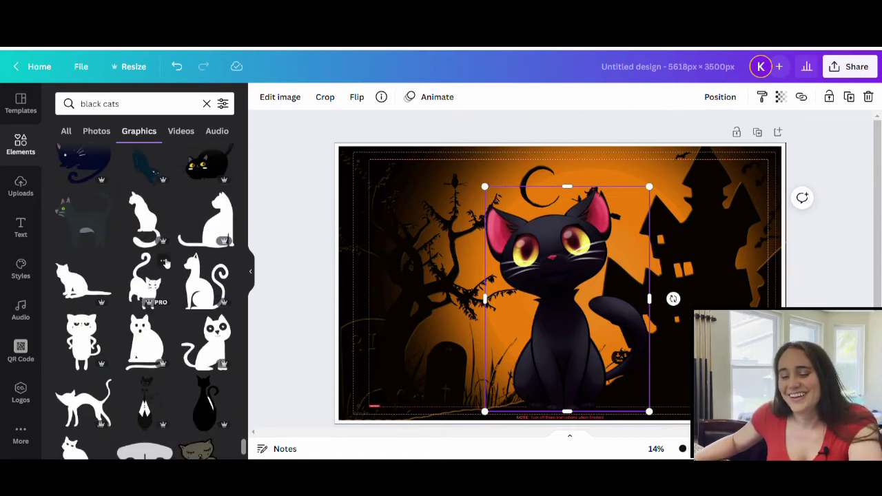
# Search 'black cat witch hat' and place the purple buckled witch hat on the cat's head
pyautogui.click(130, 109)
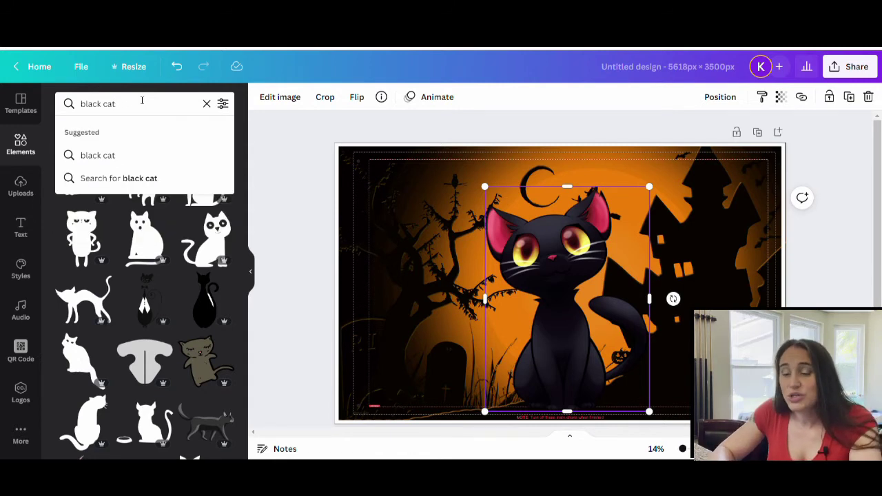
pyautogui.write('witch hat')
pyautogui.press('Return')
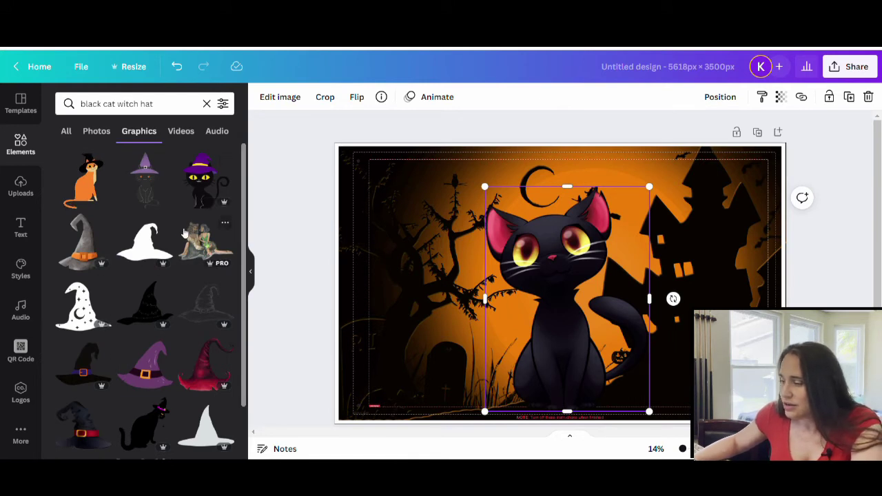
pyautogui.scroll(-3, 191, 252)
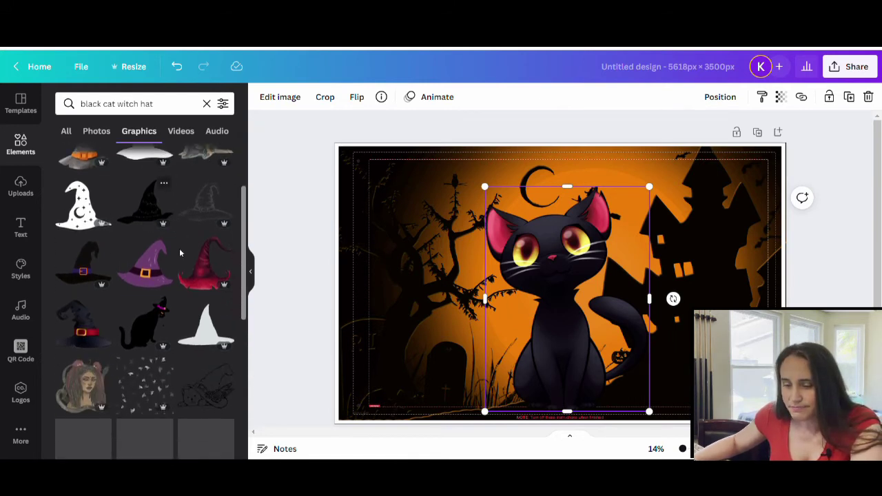
pyautogui.click(143, 269)
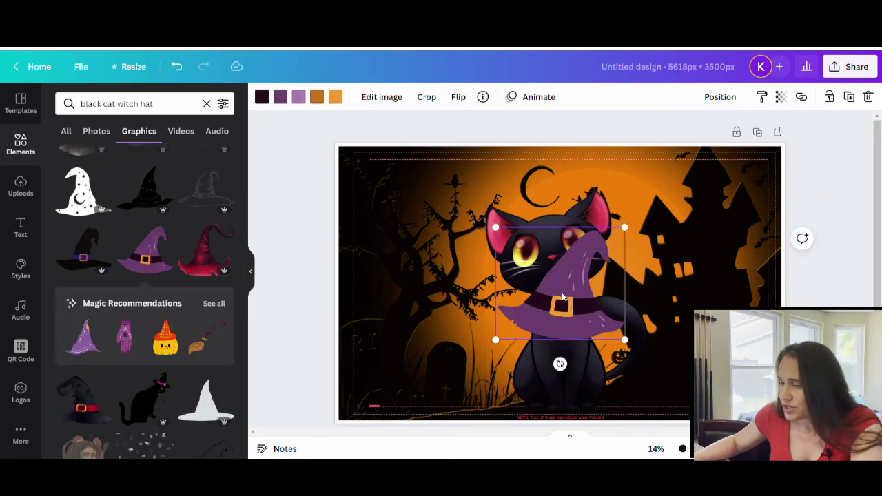
pyautogui.moveTo(556, 317); pyautogui.dragTo(553, 188)
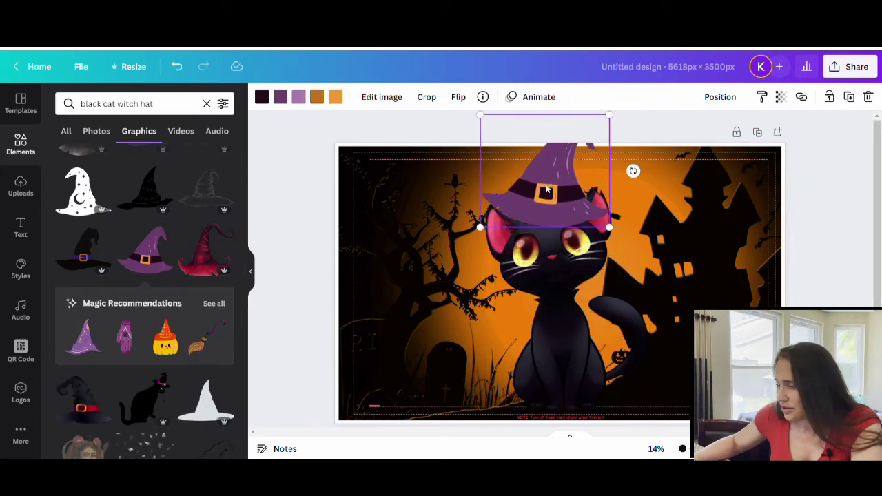
# Scroll the witch-hat Graphics results to find the grey cat wearing a purple witch hat
pyautogui.scroll(-5, 117, 308)
pyautogui.scroll(-10, 123, 295)
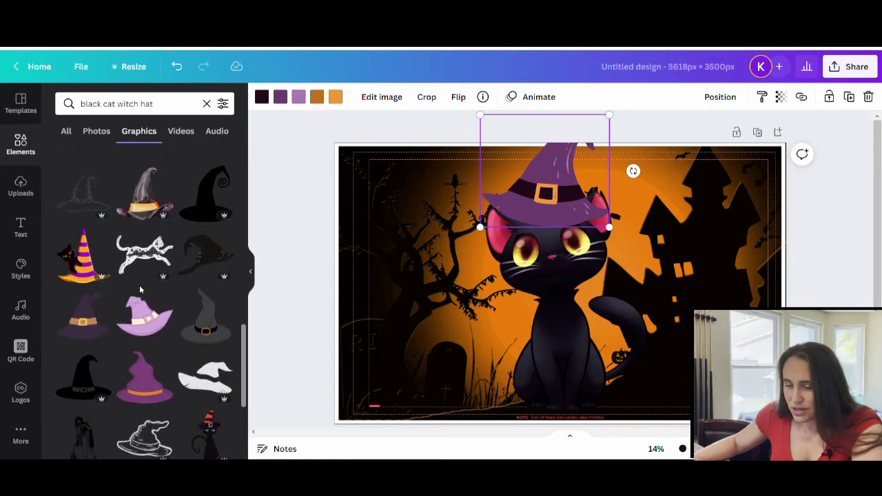
pyautogui.scroll(-10, 140, 290)
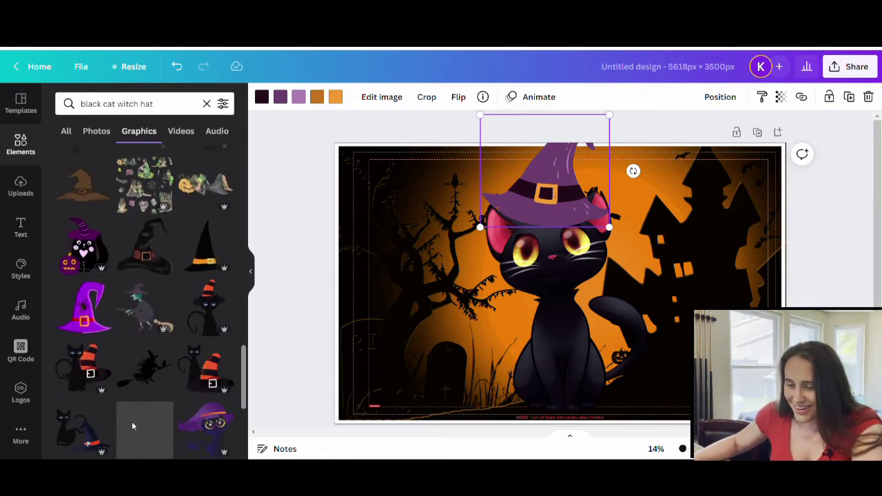
pyautogui.scroll(-5, 170, 315)
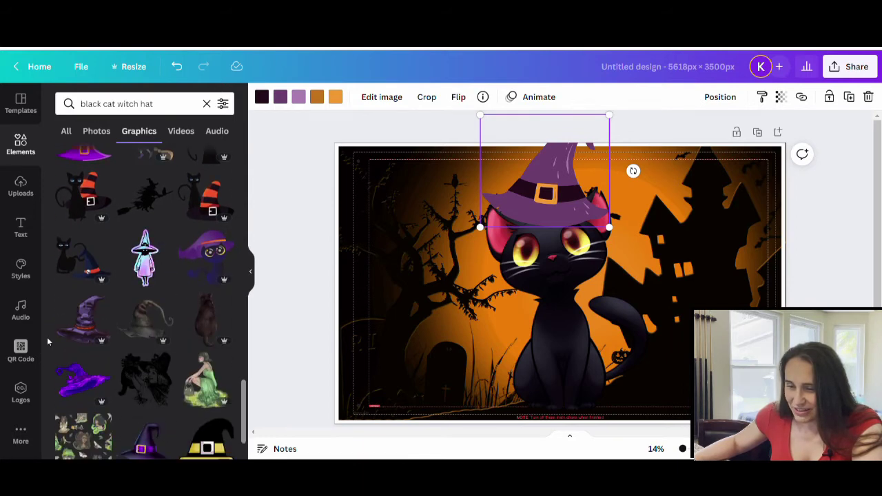
pyautogui.scroll(-12, 84, 329)
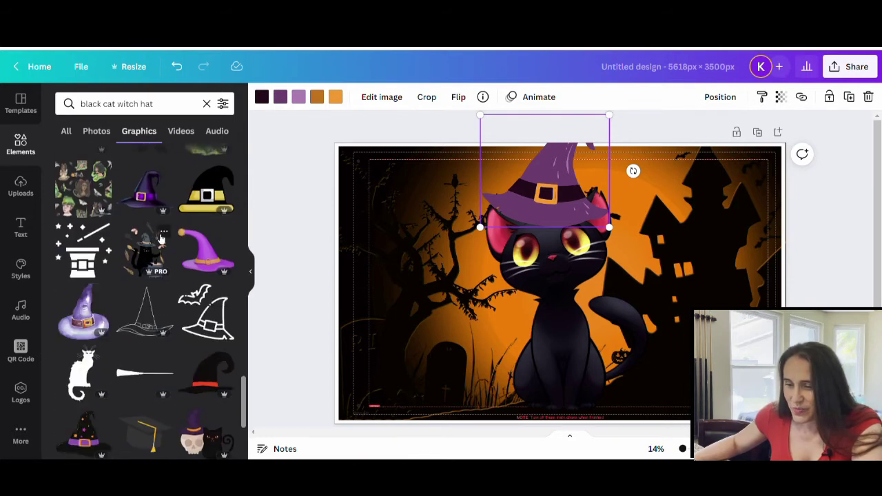
pyautogui.scroll(-12, 171, 245)
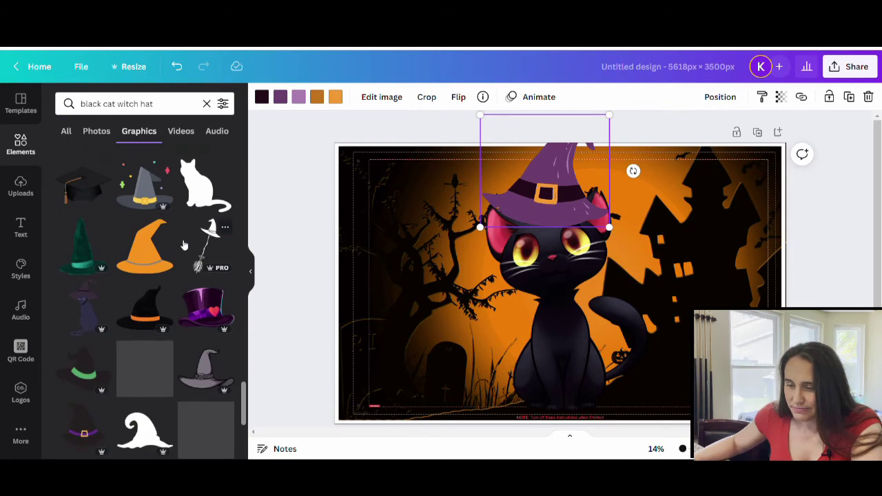
pyautogui.scroll(-15, 188, 240)
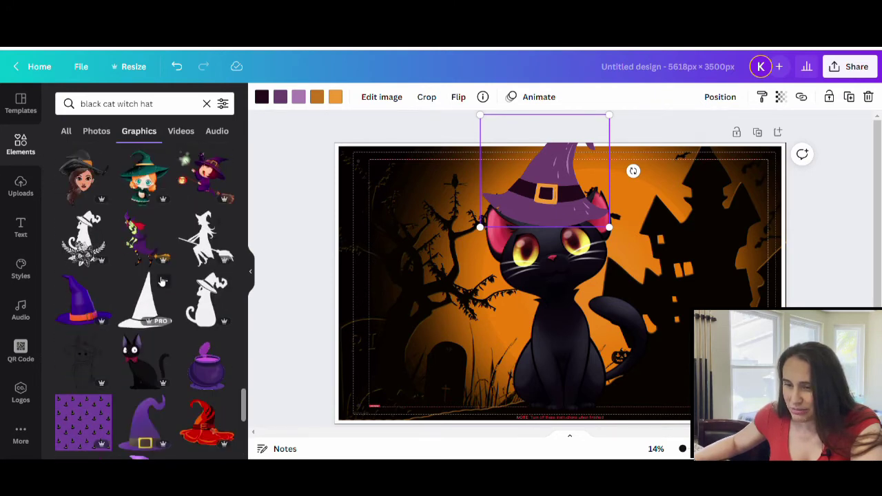
pyautogui.scroll(-5, 172, 262)
pyautogui.scroll(-5, 162, 275)
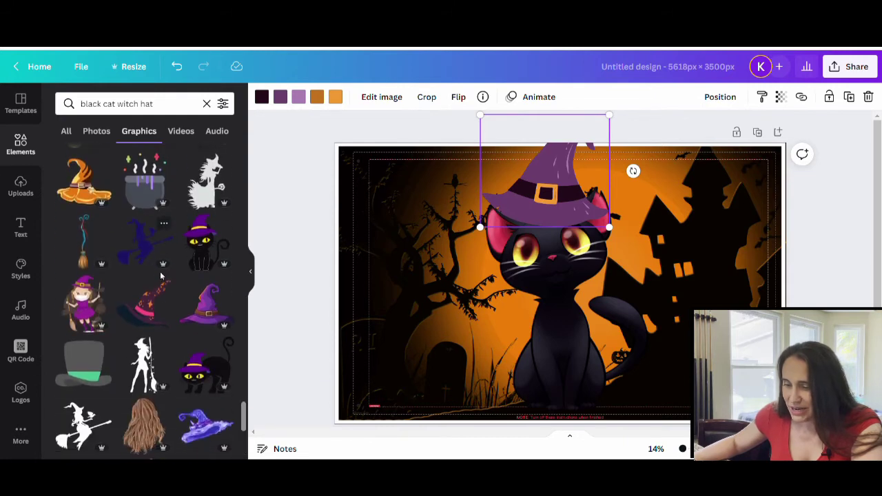
pyautogui.scroll(-5, 207, 303)
pyautogui.scroll(2, 200, 286)
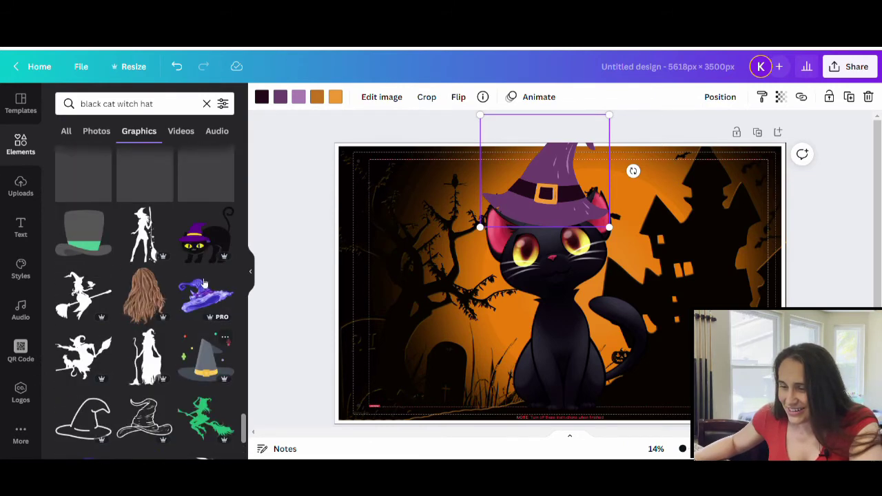
pyautogui.scroll(-10, 200, 285)
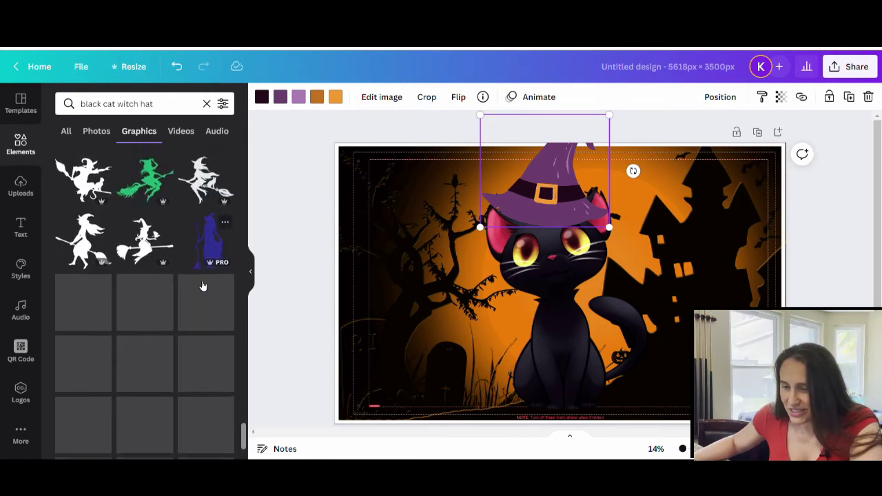
pyautogui.scroll(-4, 200, 285)
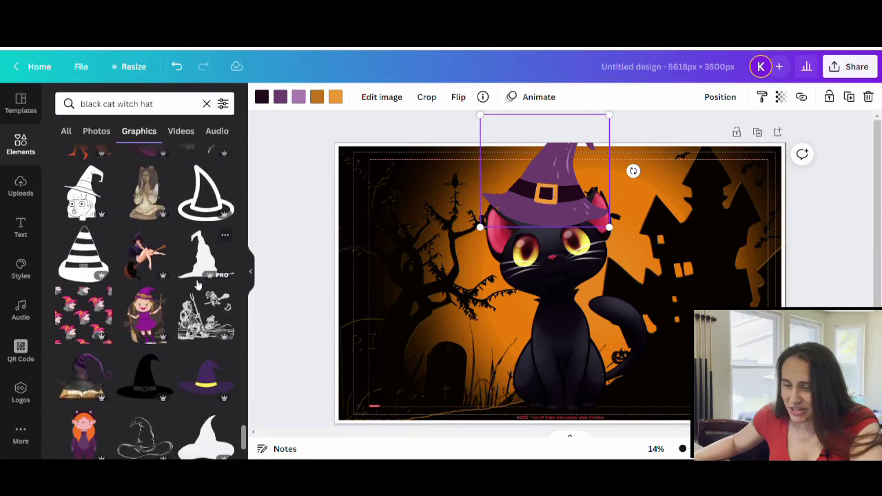
pyautogui.scroll(-3, 198, 284)
pyautogui.scroll(-8, 196, 285)
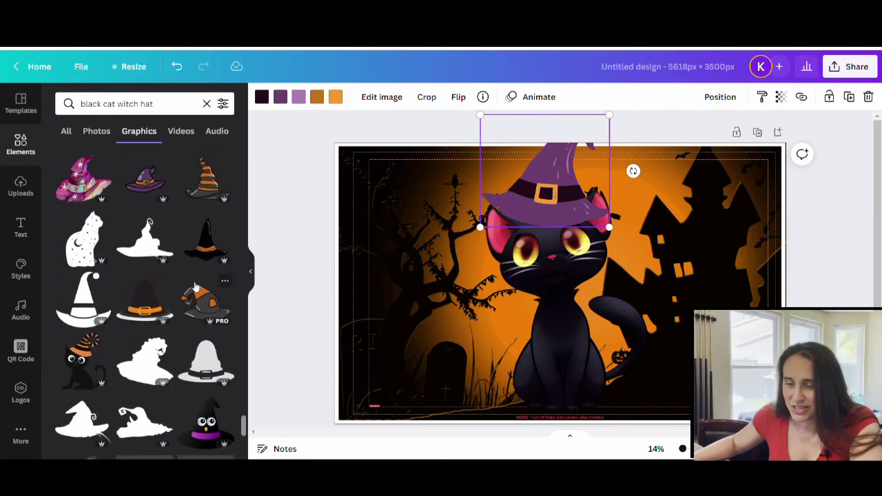
pyautogui.scroll(-7, 196, 286)
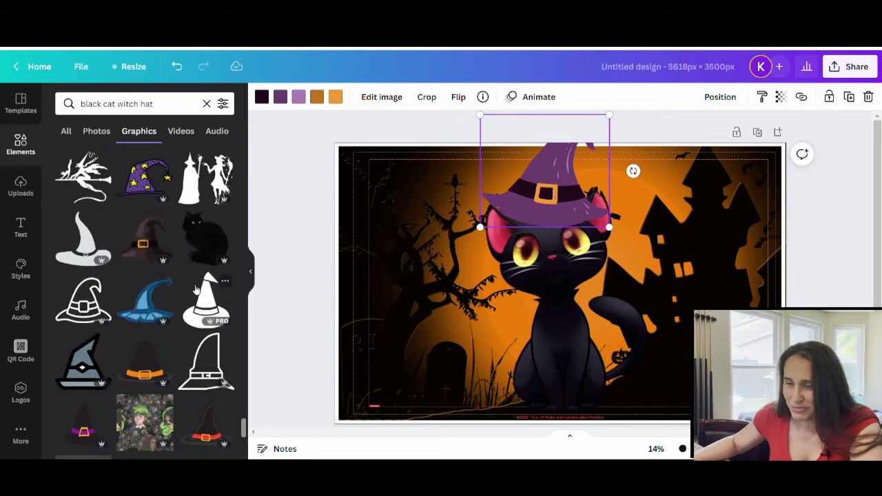
pyautogui.scroll(-1, 196, 285)
pyautogui.scroll(-2, 214, 307)
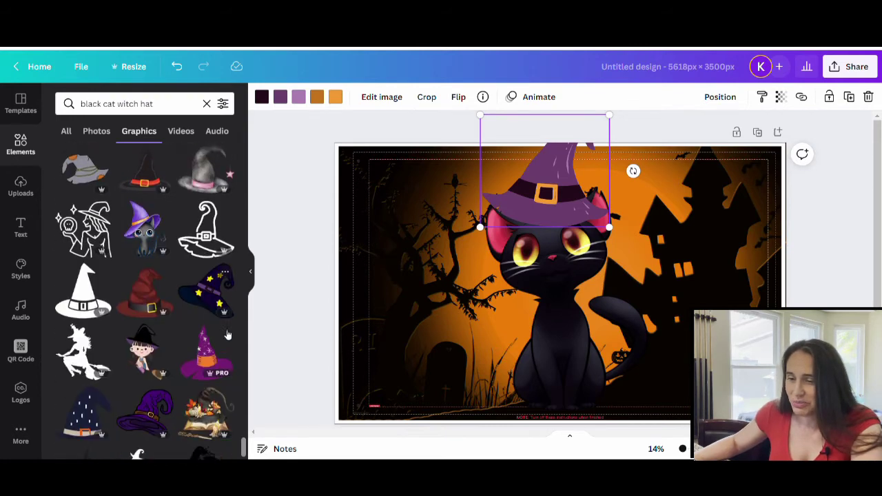
pyautogui.scroll(-1, 228, 327)
pyautogui.scroll(4, 193, 337)
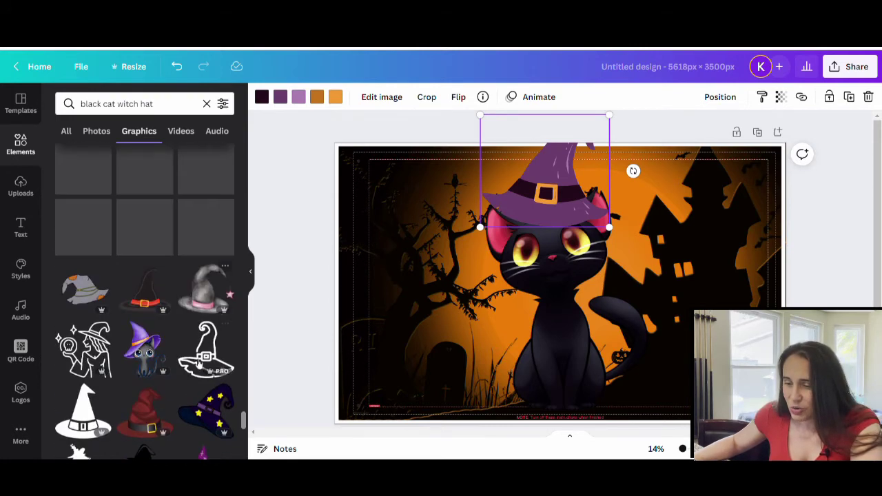
# Add the grey witch-hat kitten and delete the black cat beneath it
pyautogui.click(141, 345)
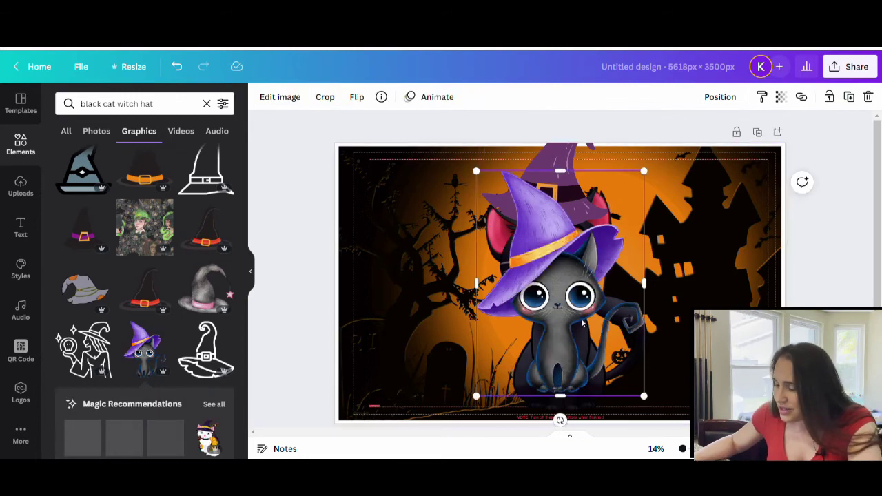
pyautogui.moveTo(585, 322); pyautogui.dragTo(484, 335)
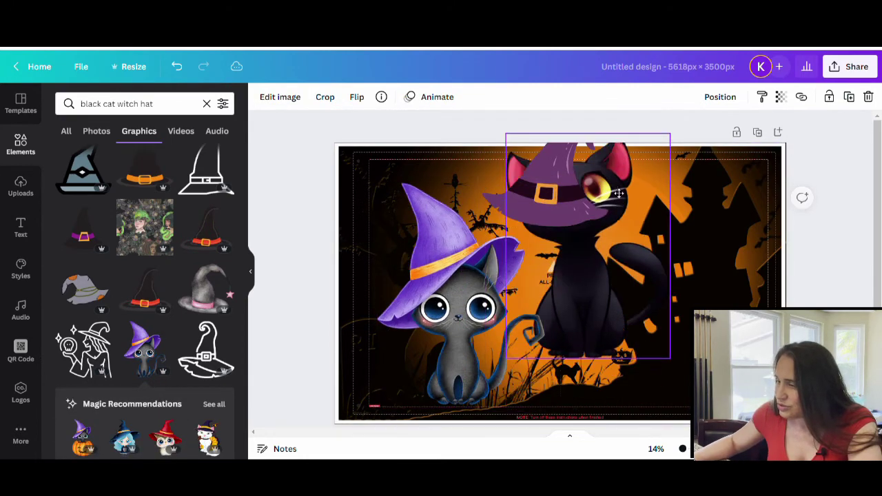
pyautogui.click(610, 114)
pyautogui.press('Delete')
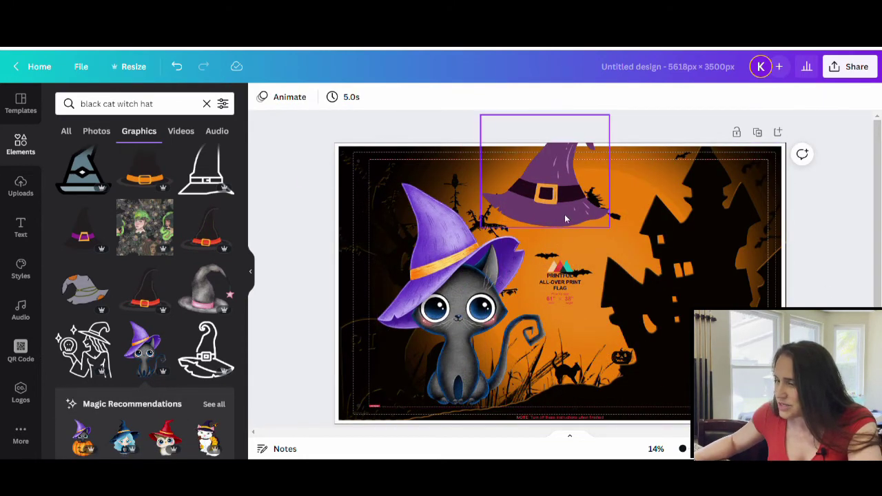
# Shrink the grey kitten and move it to the low centre of the scene
pyautogui.click(455, 323)
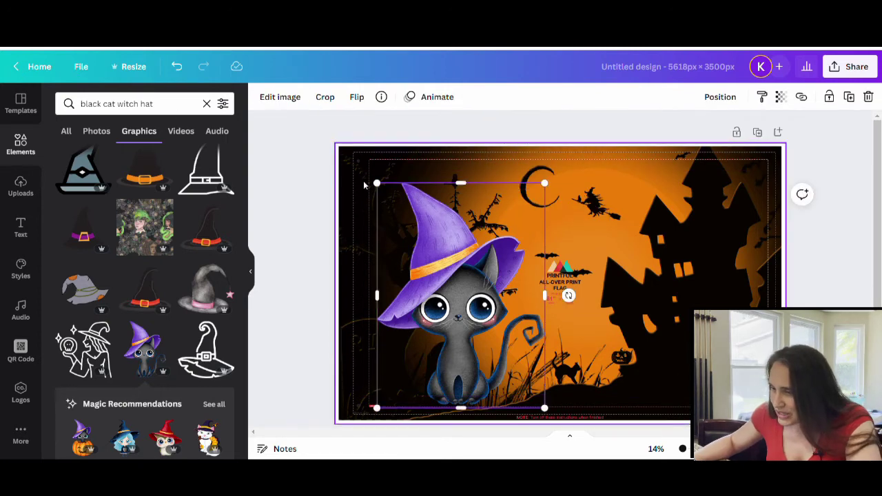
pyautogui.moveTo(376, 182); pyautogui.dragTo(485, 314)
pyautogui.moveTo(512, 375); pyautogui.dragTo(542, 376)
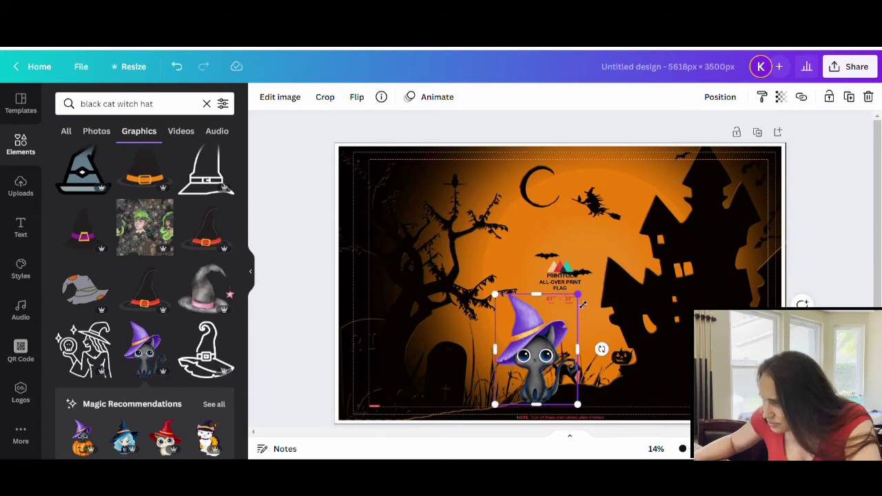
pyautogui.moveTo(582, 306); pyautogui.dragTo(565, 315)
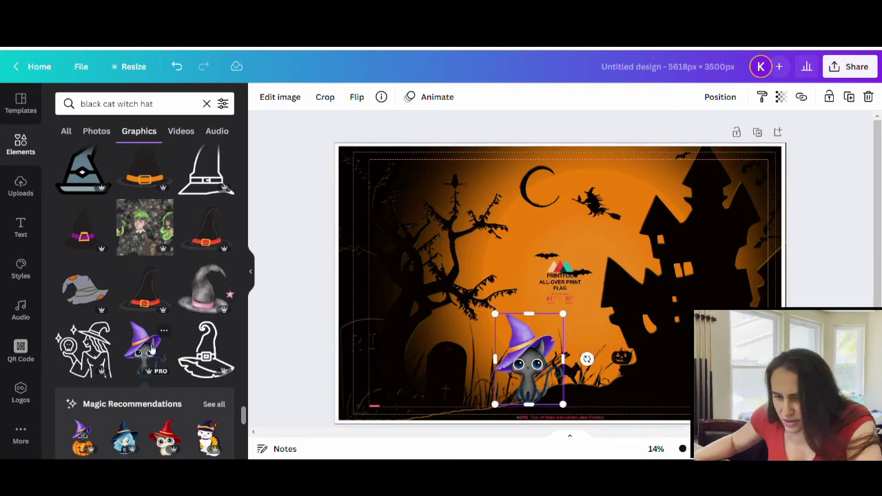
# Add the cat-in-pumpkin graphic from Magic Recommendations, resize it and nudge it left
pyautogui.scroll(-3, 151, 348)
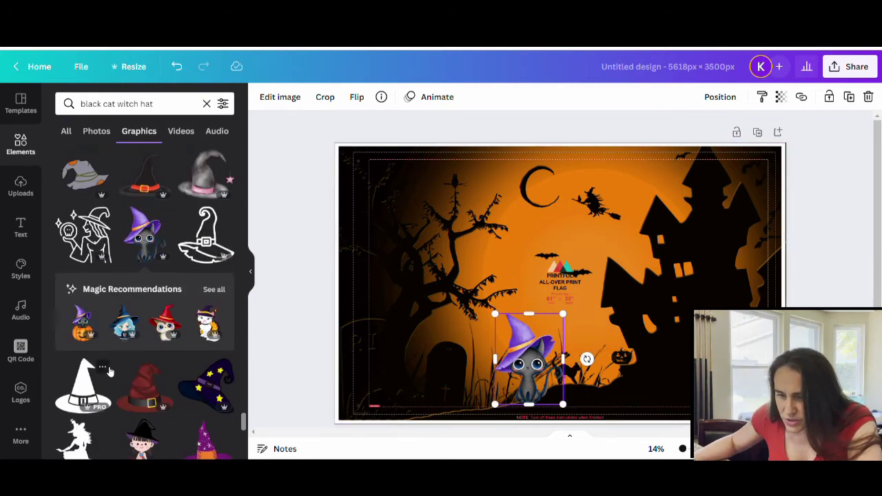
pyautogui.click(215, 290)
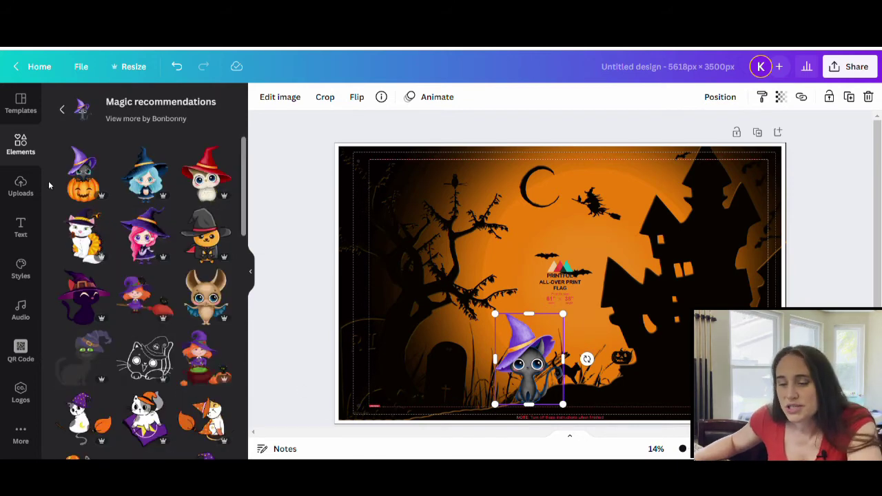
pyautogui.click(77, 177)
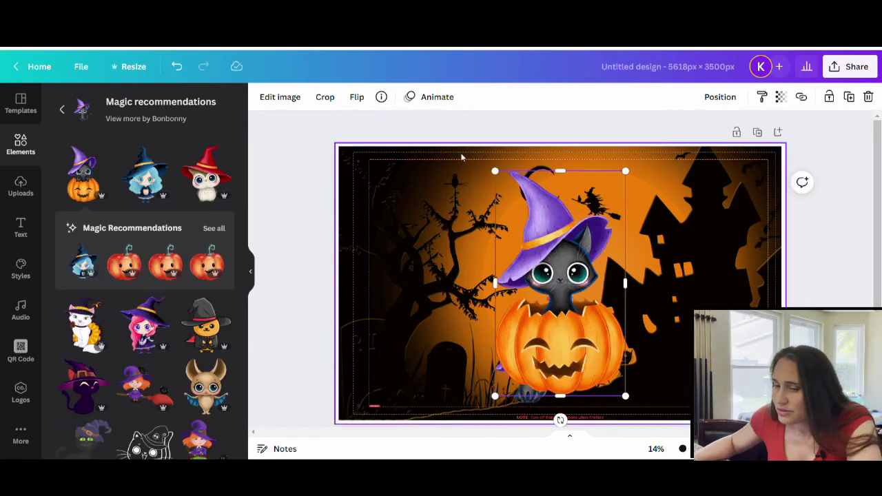
pyautogui.moveTo(491, 172); pyautogui.dragTo(609, 273)
pyautogui.moveTo(604, 373); pyautogui.dragTo(590, 373)
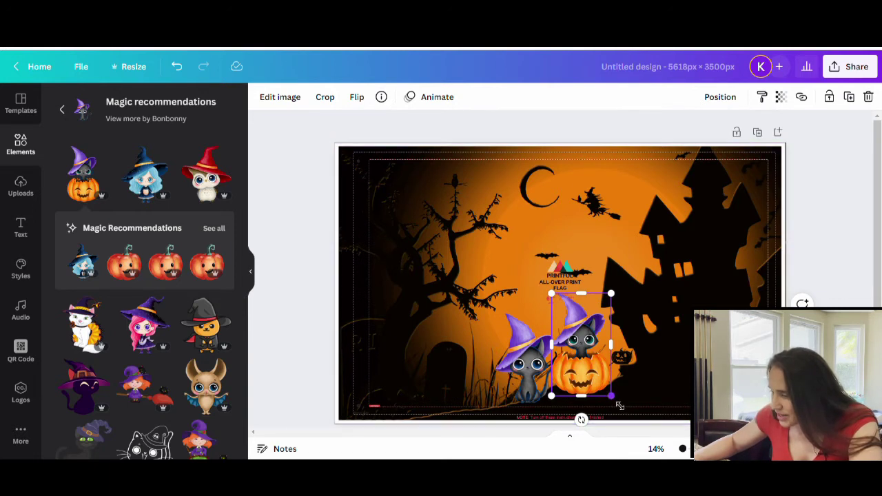
pyautogui.moveTo(615, 405); pyautogui.dragTo(618, 408)
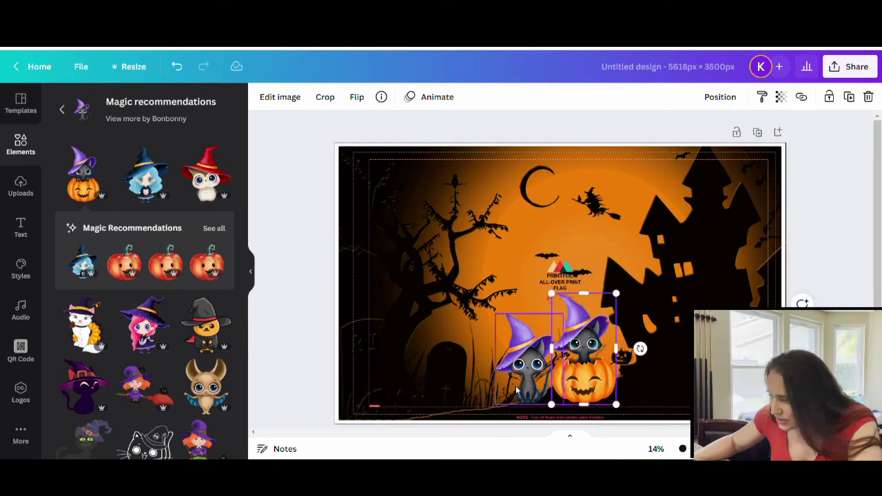
# Select the left witch-hat cat and browse all the recommended graphics
pyautogui.click(519, 386)
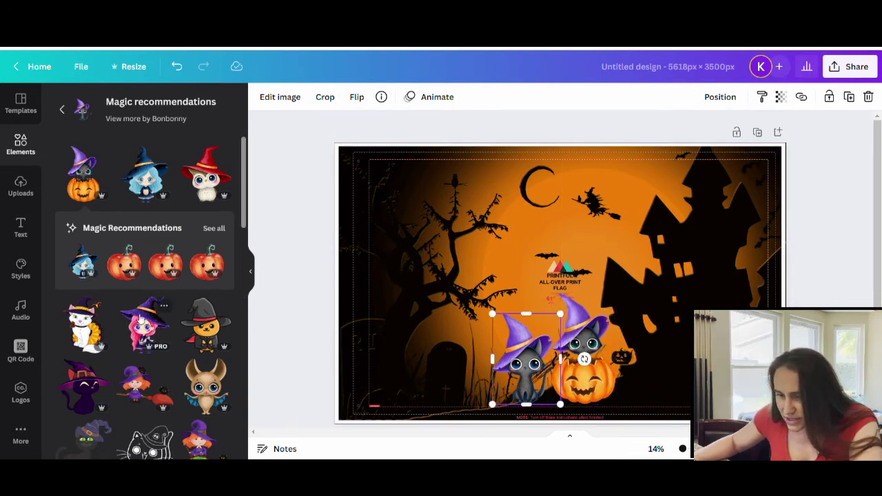
pyautogui.scroll(-1, 131, 303)
pyautogui.scroll(-3, 145, 293)
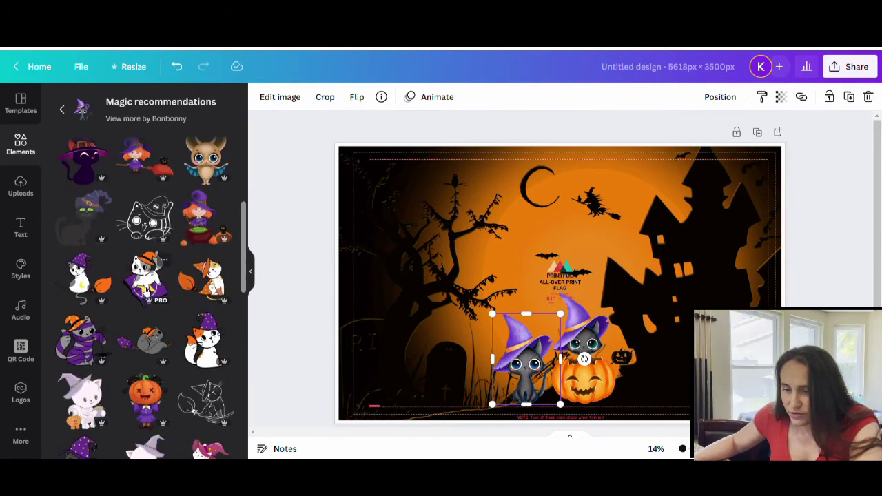
pyautogui.scroll(-2, 143, 241)
pyautogui.scroll(-2, 148, 248)
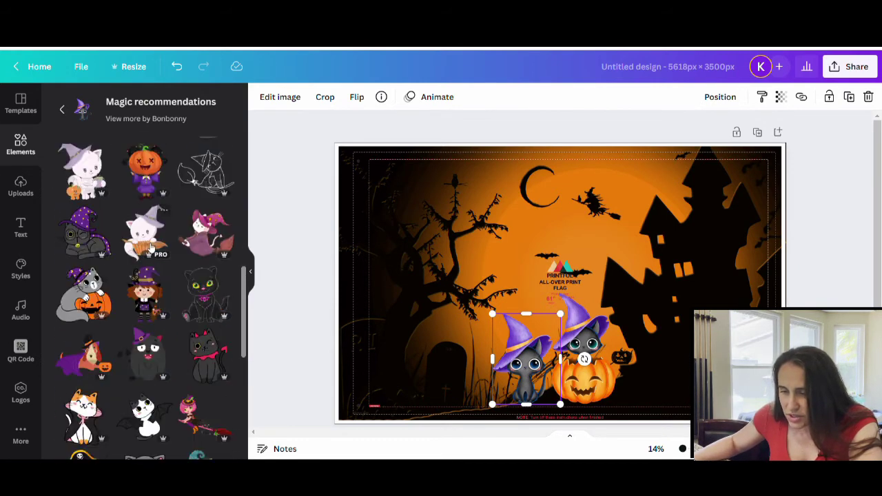
pyautogui.scroll(-4, 155, 252)
pyautogui.scroll(-2, 140, 237)
pyautogui.scroll(8, 162, 339)
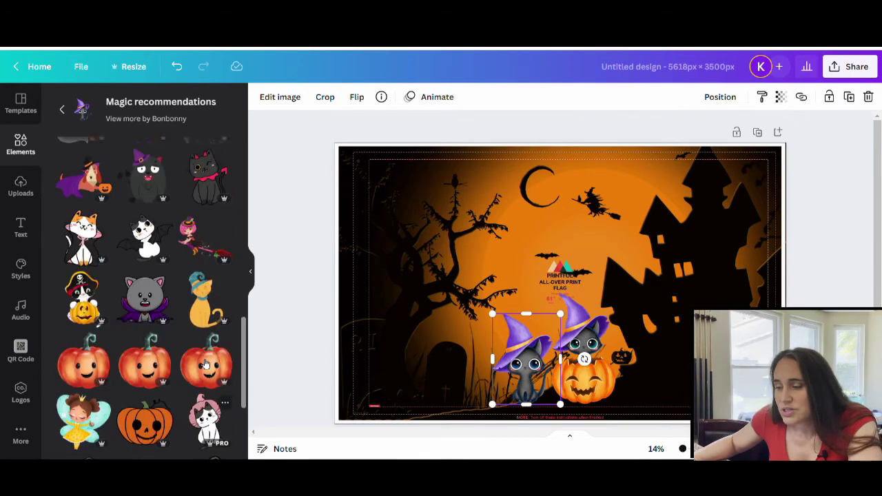
pyautogui.scroll(5, 177, 340)
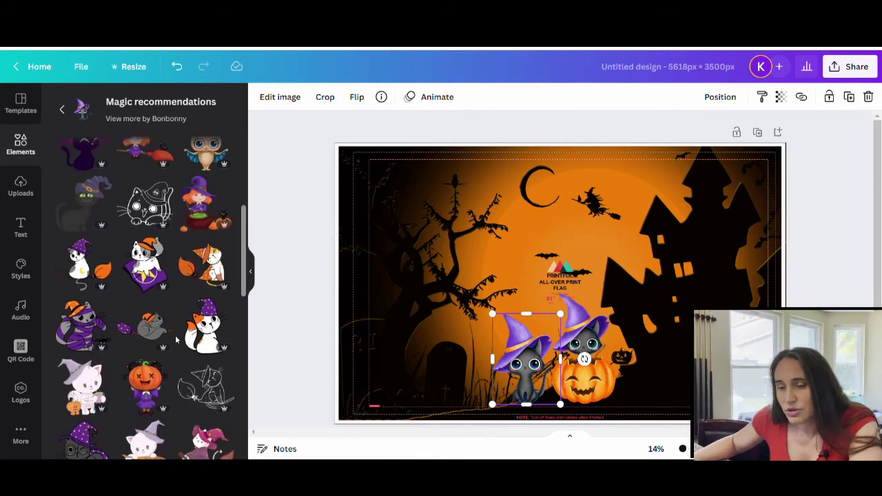
pyautogui.scroll(1, 155, 319)
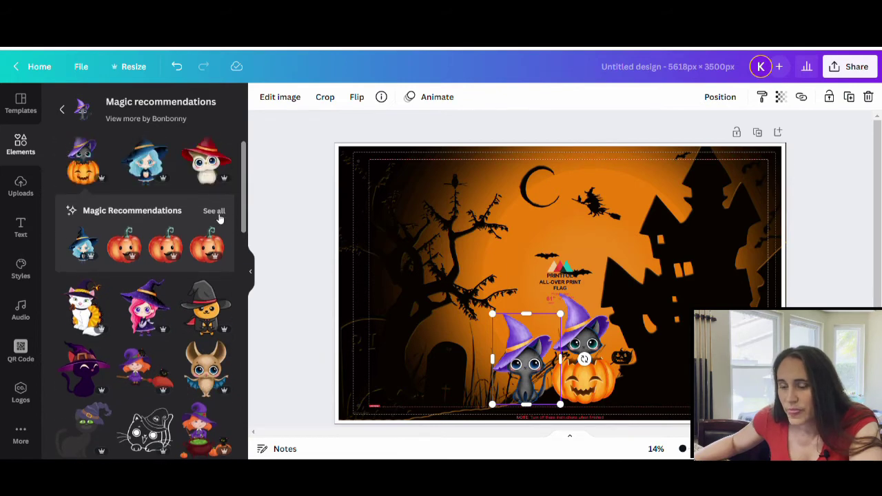
pyautogui.click(218, 215)
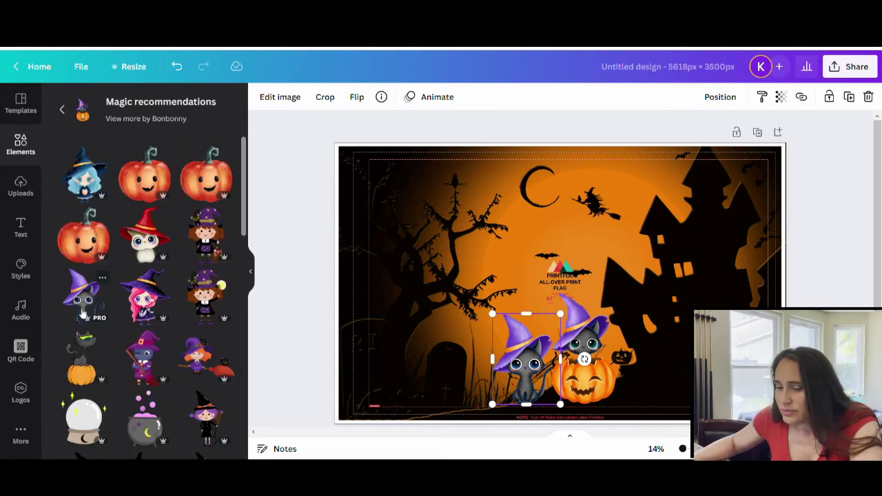
pyautogui.scroll(-3, 136, 315)
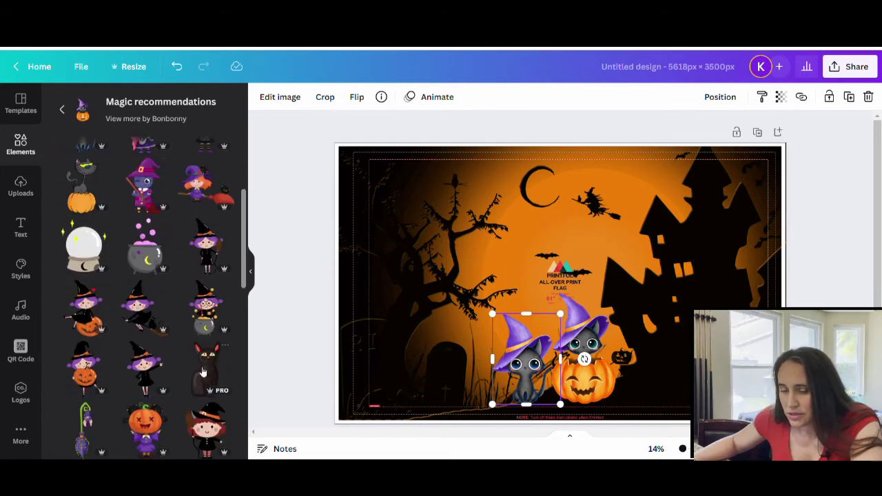
pyautogui.scroll(-5, 204, 372)
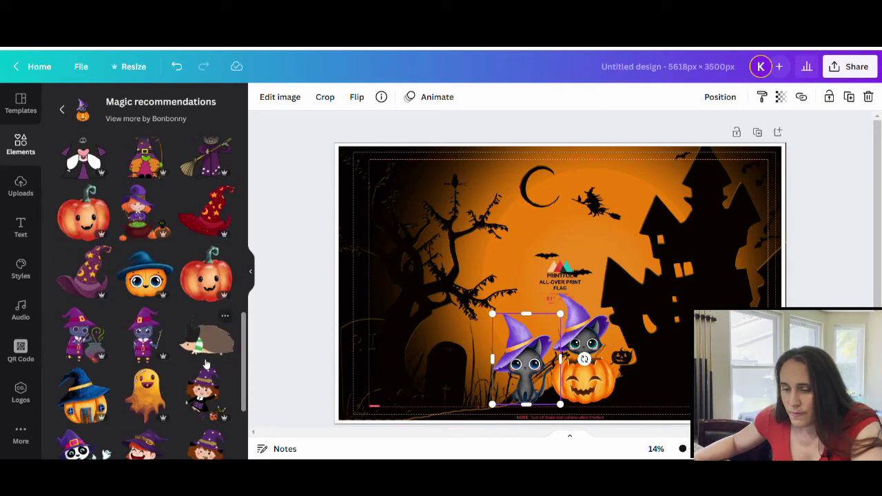
pyautogui.scroll(-3, 205, 364)
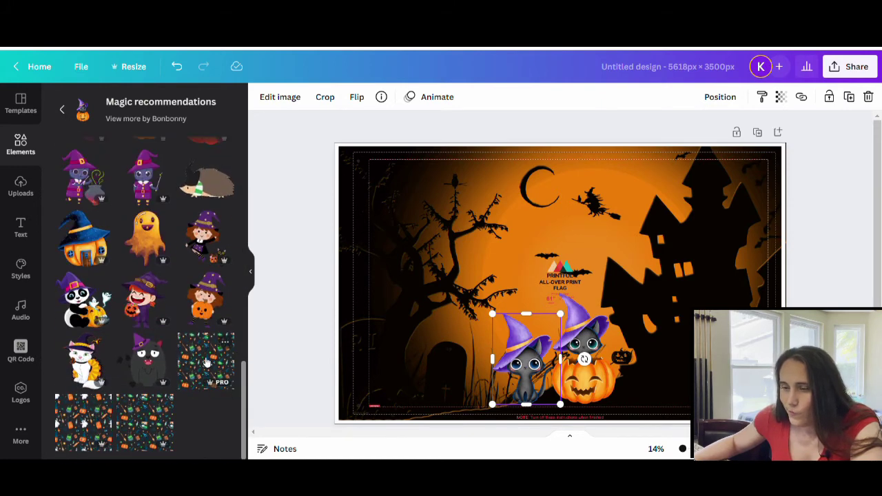
pyautogui.scroll(10, 206, 359)
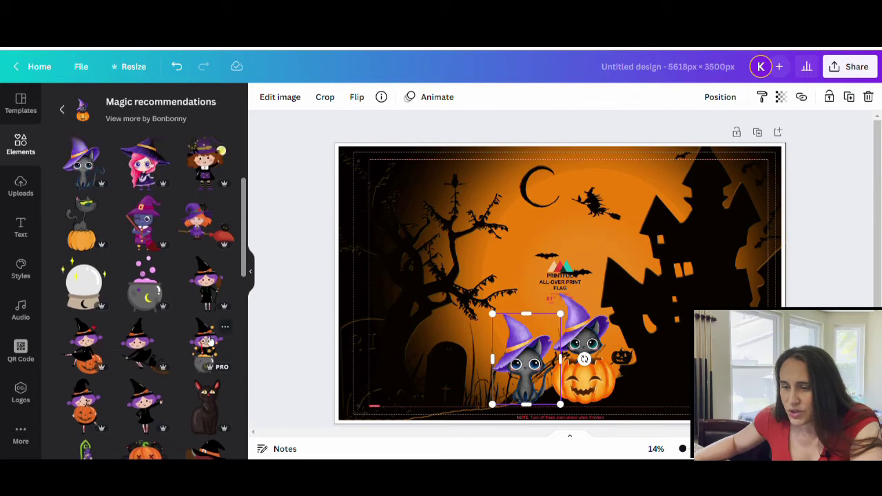
pyautogui.scroll(1, 210, 342)
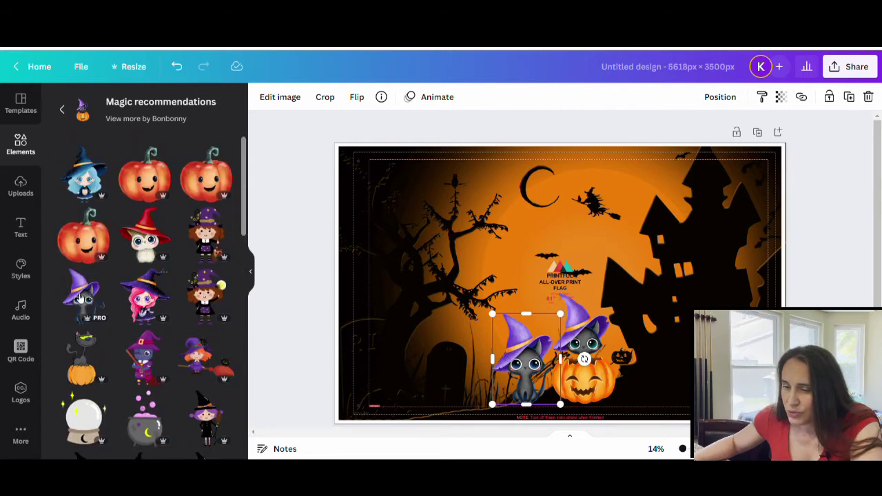
# Return to the black cat witch hat graphics results and scroll through them
pyautogui.click(64, 110)
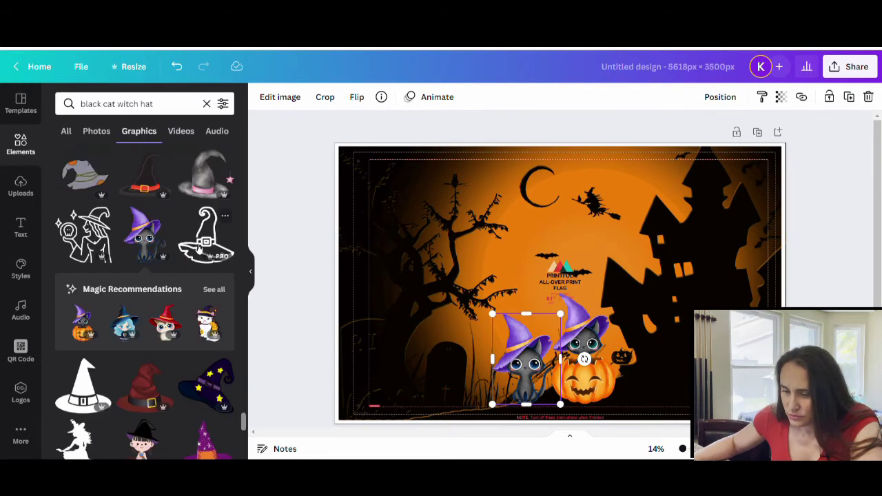
pyautogui.scroll(-3, 192, 334)
pyautogui.scroll(-5, 189, 323)
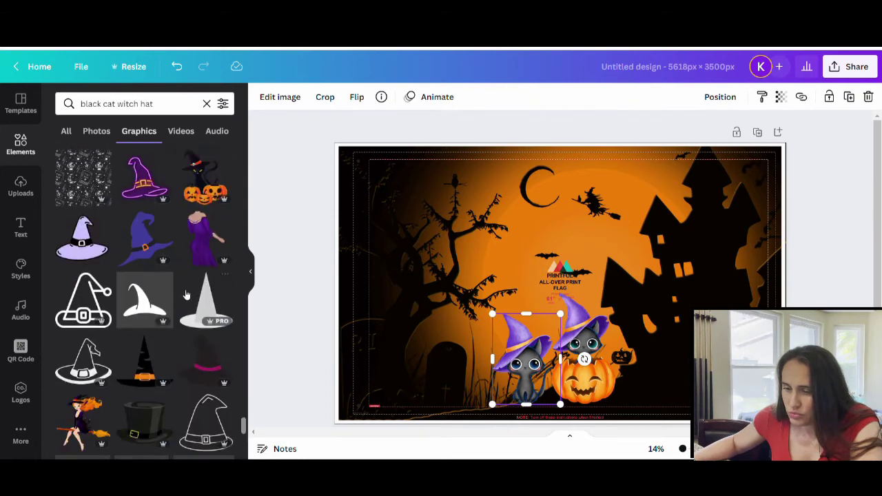
pyautogui.scroll(-5, 188, 293)
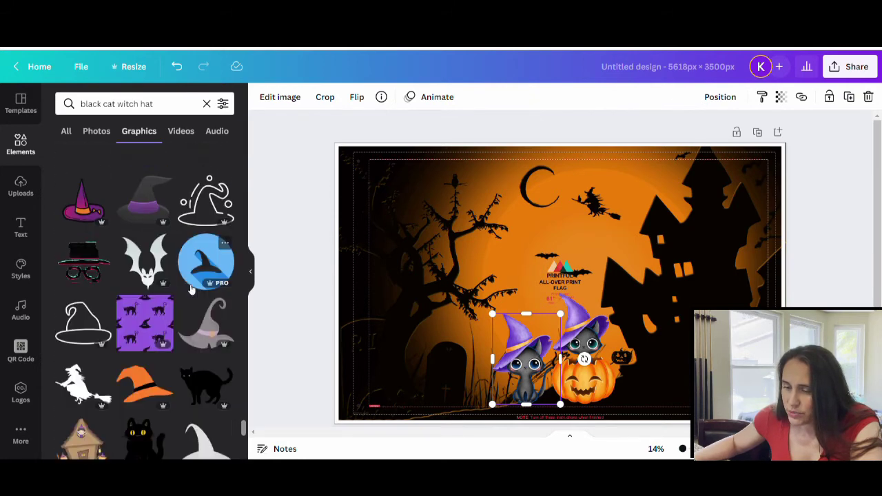
pyautogui.scroll(-3, 192, 290)
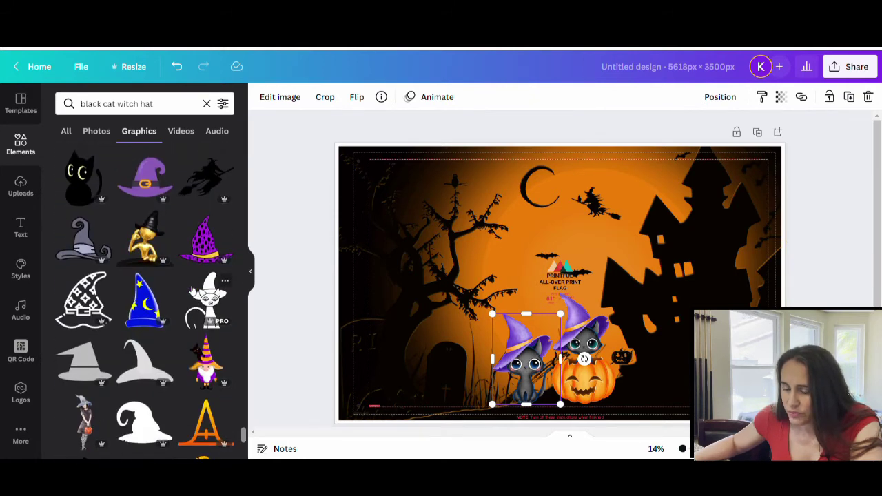
pyautogui.scroll(-5, 191, 290)
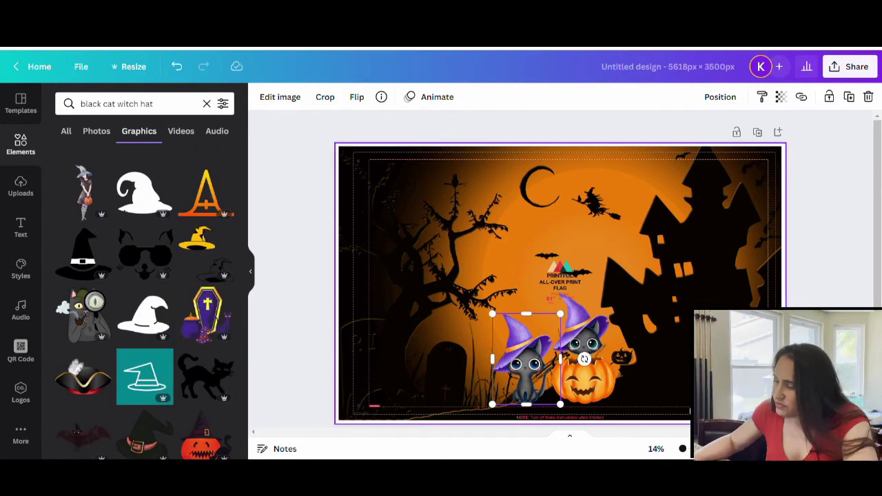
# Enlarge the cat-in-pumpkin and the left witch-hat cat, nudging the left cat into place
pyautogui.click(604, 381)
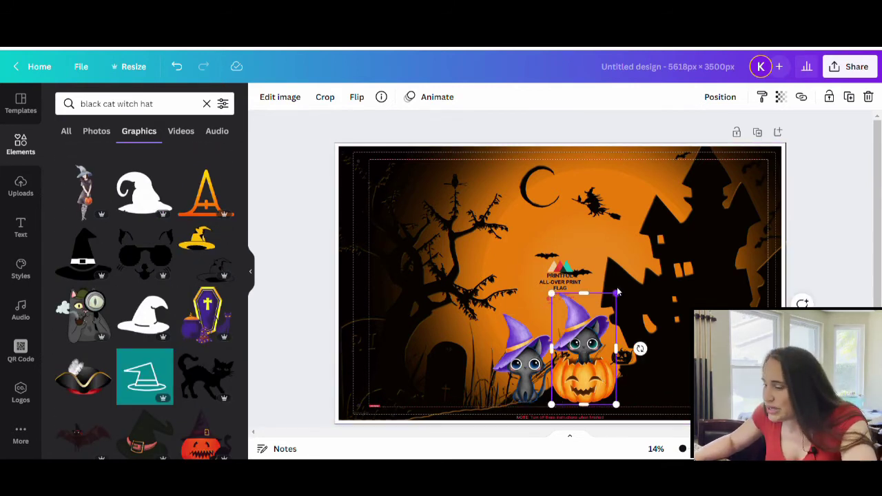
pyautogui.moveTo(624, 300); pyautogui.dragTo(677, 270)
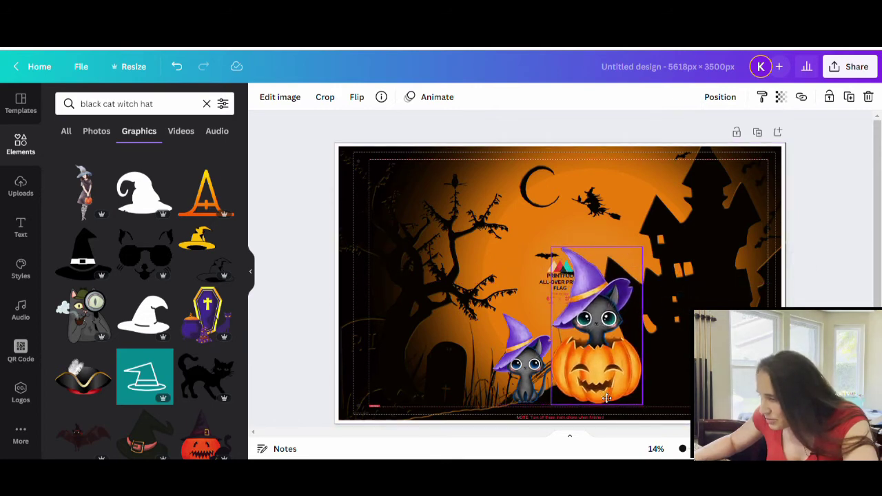
pyautogui.click(524, 358)
pyautogui.moveTo(501, 319); pyautogui.dragTo(481, 301)
pyautogui.moveTo(535, 392); pyautogui.dragTo(535, 403)
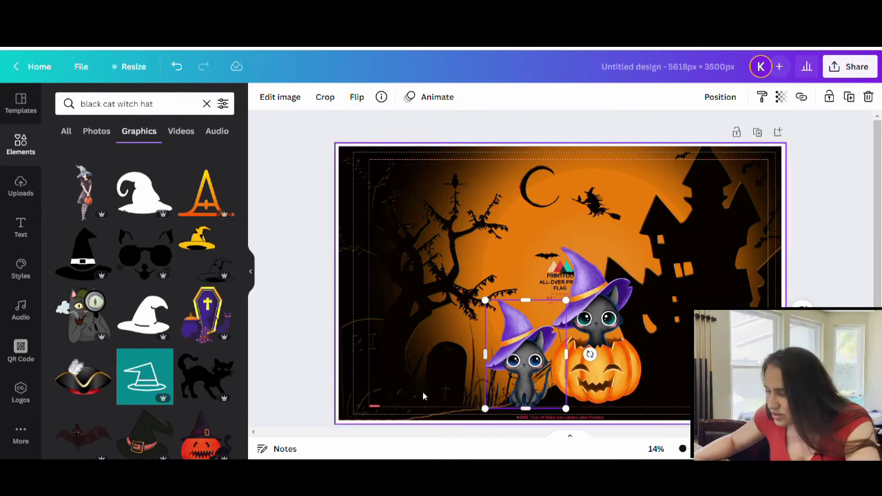
pyautogui.click(304, 392)
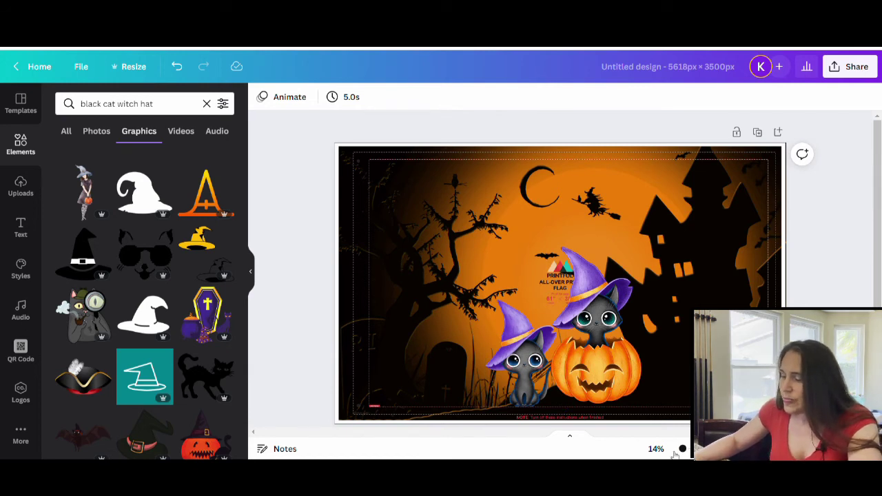
# Bring the left witch-hat cat in front of the cat-in-pumpkin
pyautogui.click(521, 369)
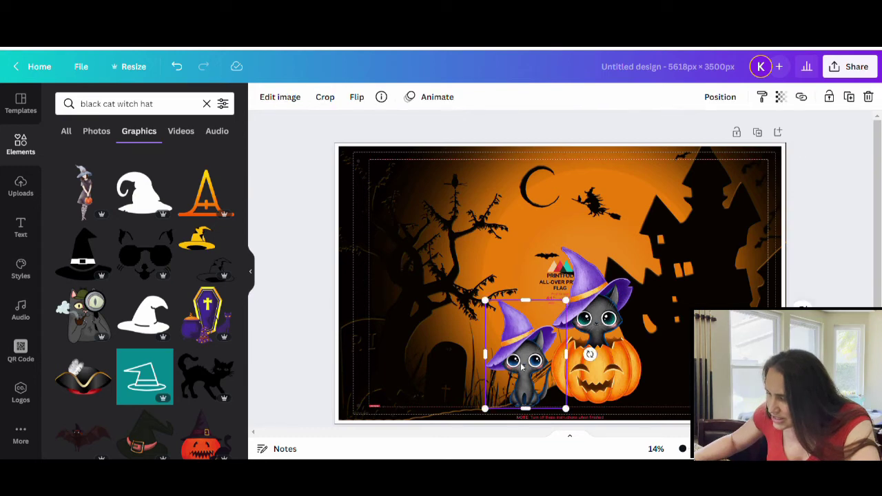
pyautogui.rightClick(522, 366)
pyautogui.click(597, 287)
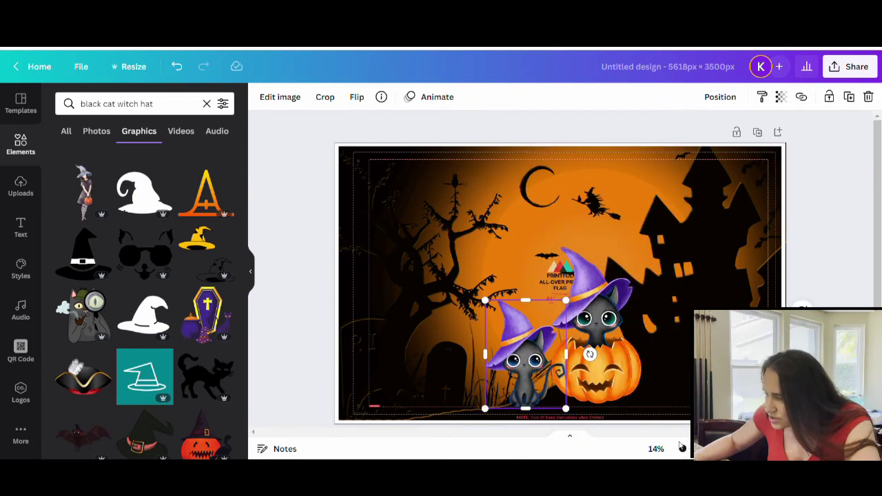
pyautogui.click(296, 390)
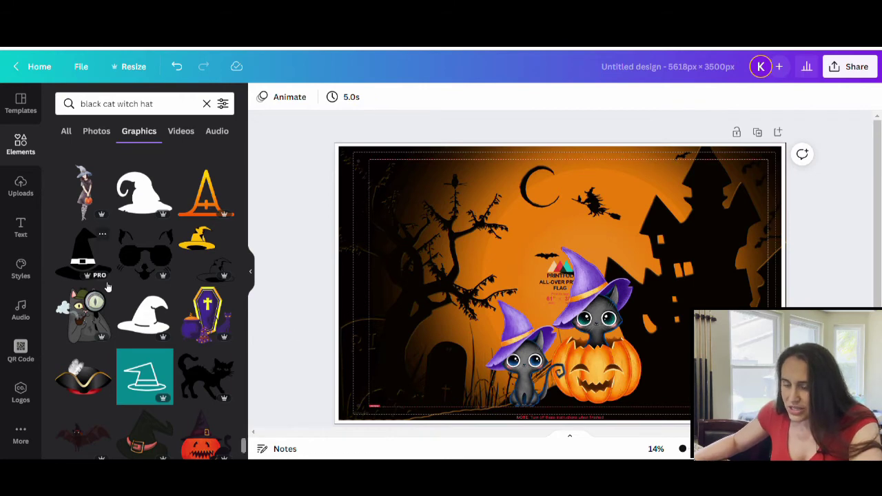
pyautogui.scroll(-8, 212, 388)
pyautogui.scroll(-3, 212, 388)
pyautogui.scroll(-2, 183, 309)
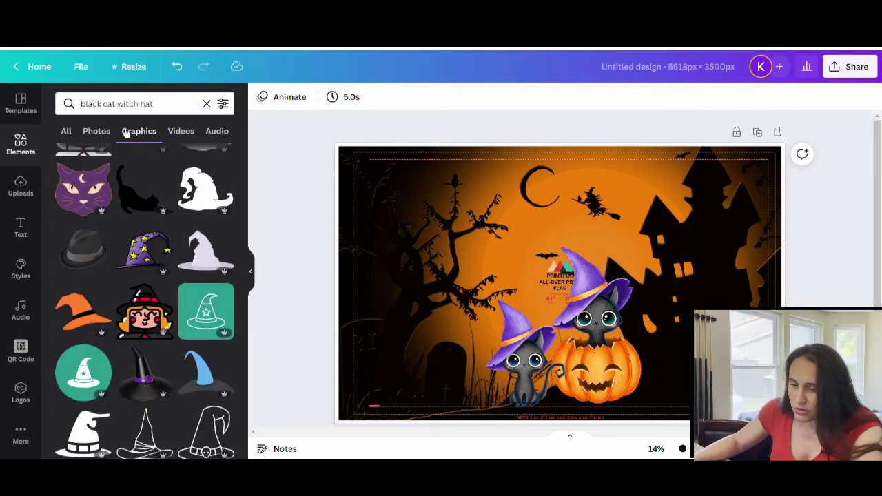
# Search Graphics for 'happy halloween' and scroll through the results
pyautogui.click(161, 105)
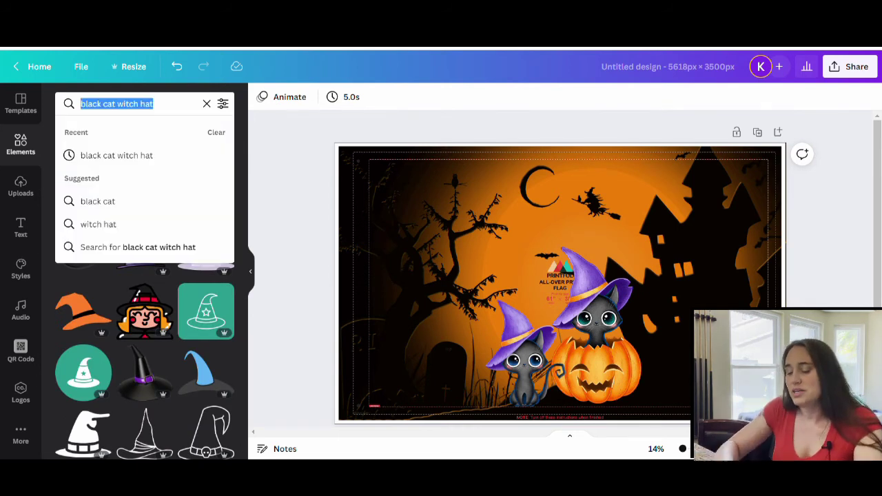
pyautogui.write('happy')
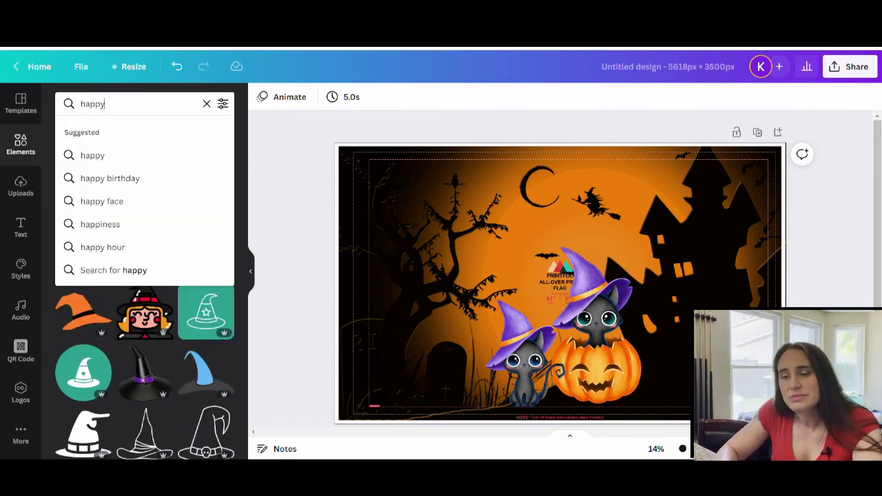
pyautogui.write(' halloween')
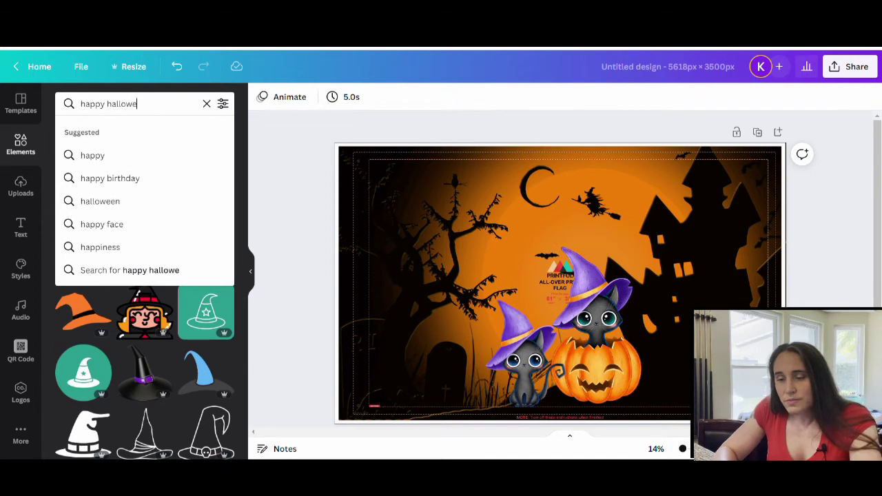
pyautogui.press('Return')
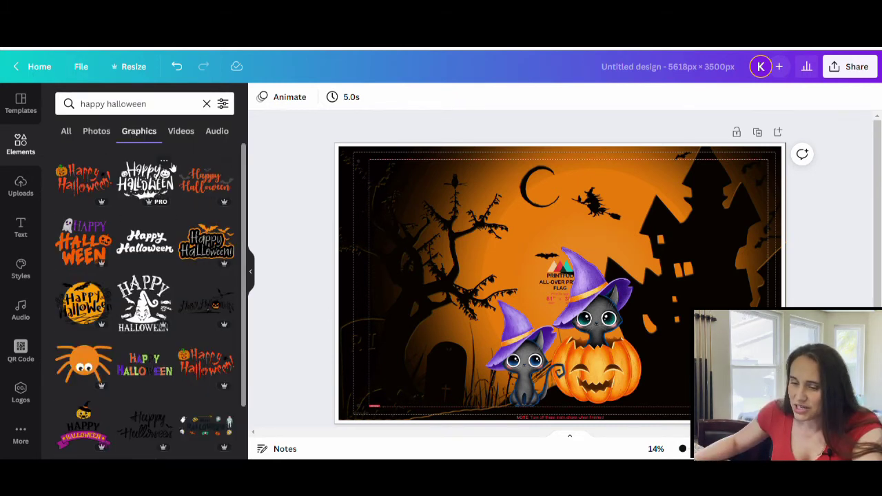
pyautogui.scroll(-1, 148, 255)
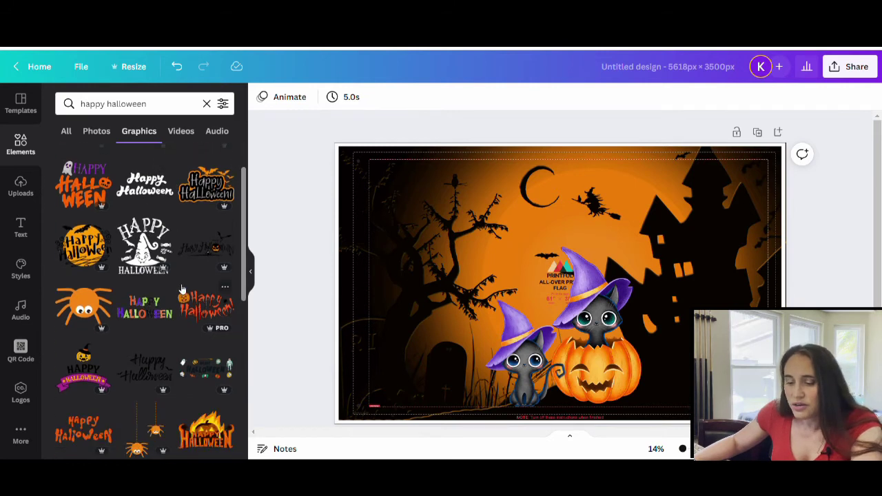
pyautogui.scroll(-1, 176, 324)
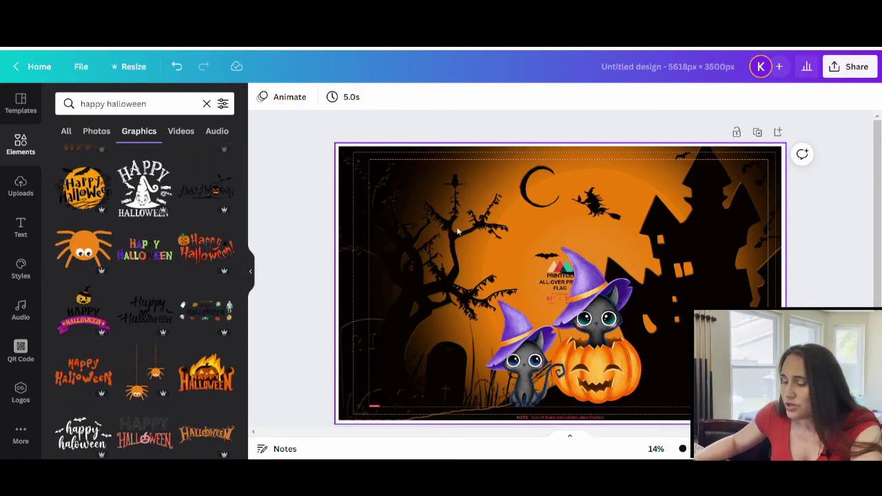
pyautogui.scroll(-2, 122, 252)
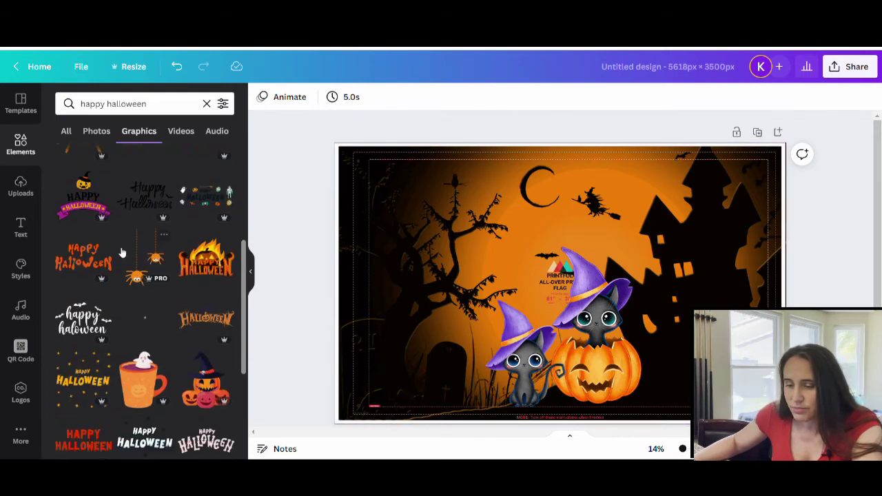
pyautogui.scroll(-1, 153, 299)
# Add the script 'happy haloween' graphic, move it up and left, and shrink it
pyautogui.click(82, 273)
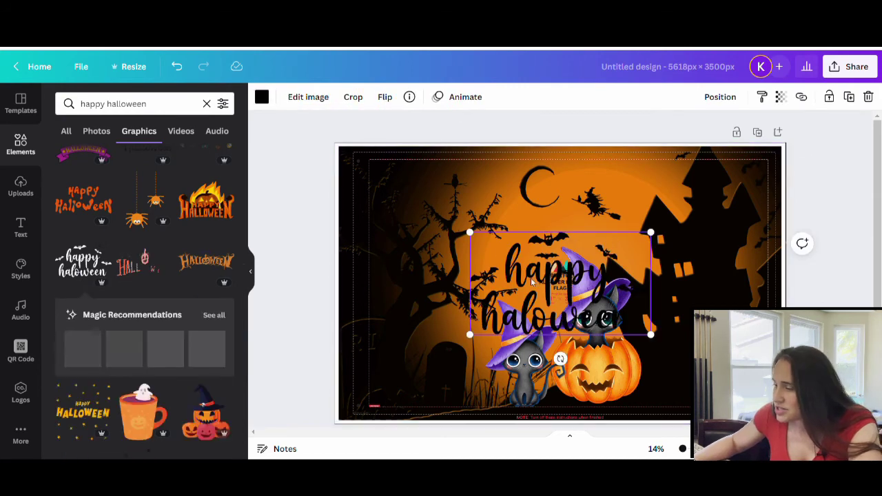
pyautogui.moveTo(532, 285); pyautogui.dragTo(517, 220)
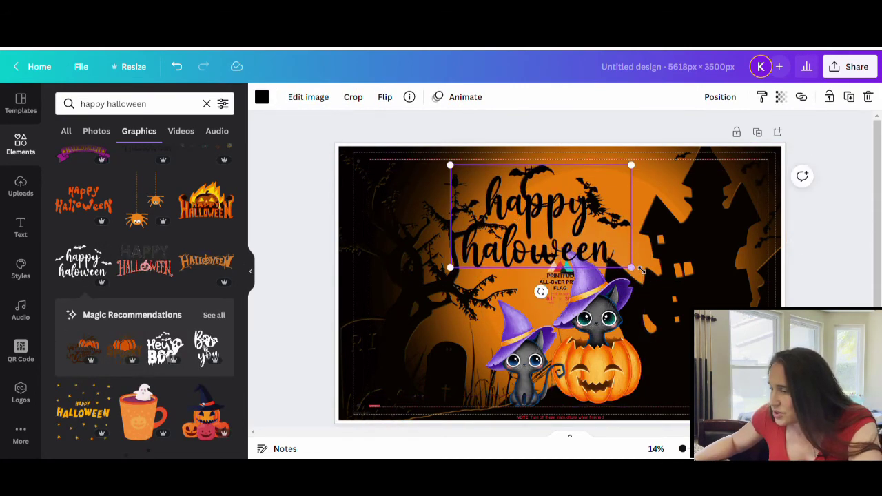
pyautogui.moveTo(639, 277); pyautogui.dragTo(609, 259)
pyautogui.moveTo(512, 237); pyautogui.dragTo(483, 237)
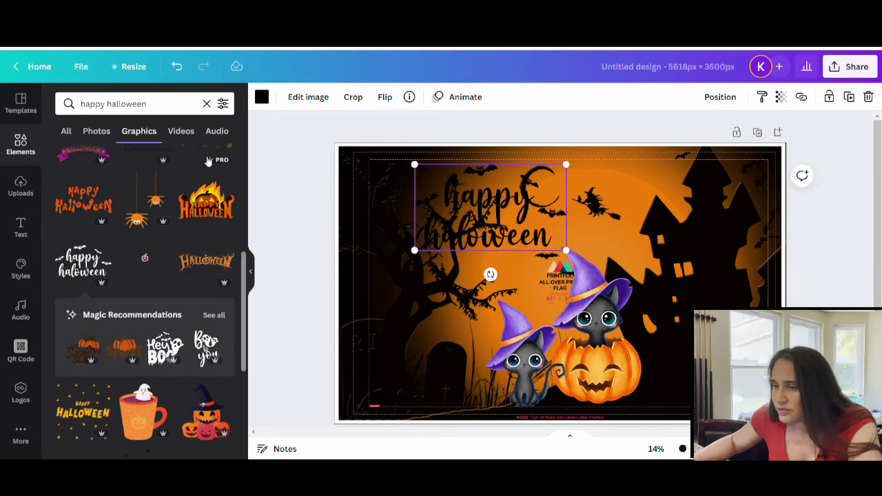
# Recolour the 'happy haloween' greeting lavender
pyautogui.click(262, 97)
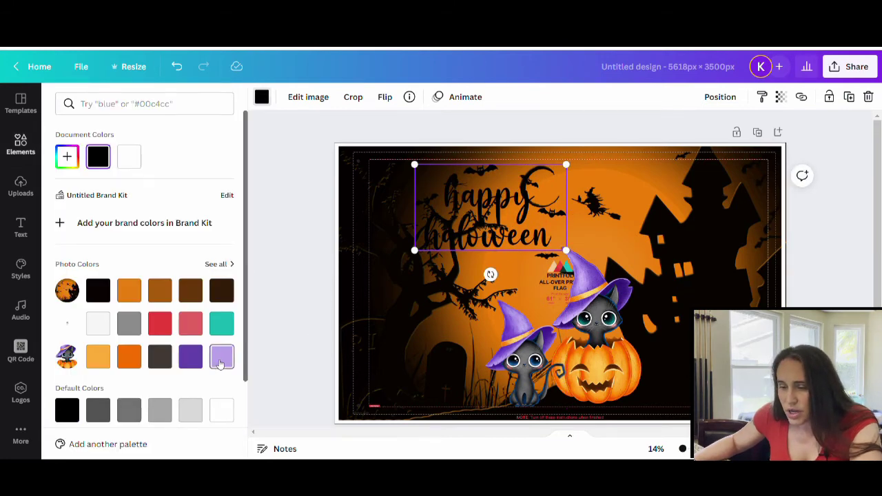
pyautogui.click(221, 358)
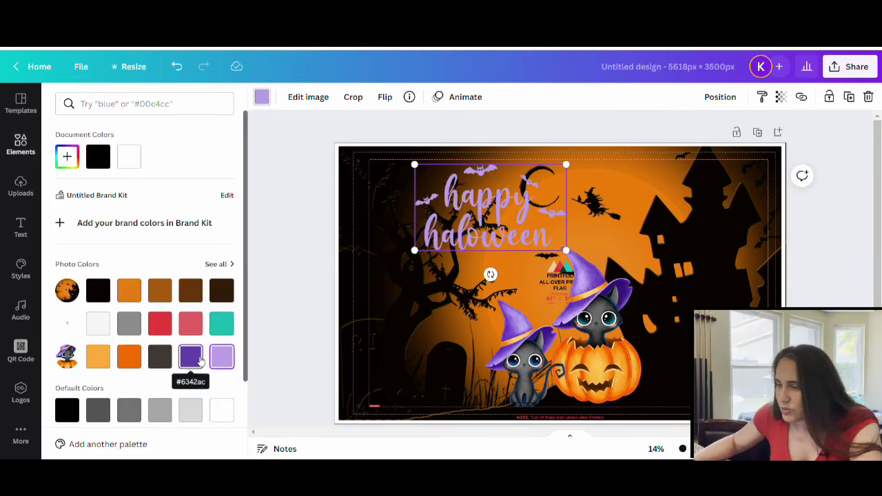
pyautogui.click(201, 362)
pyautogui.click(222, 358)
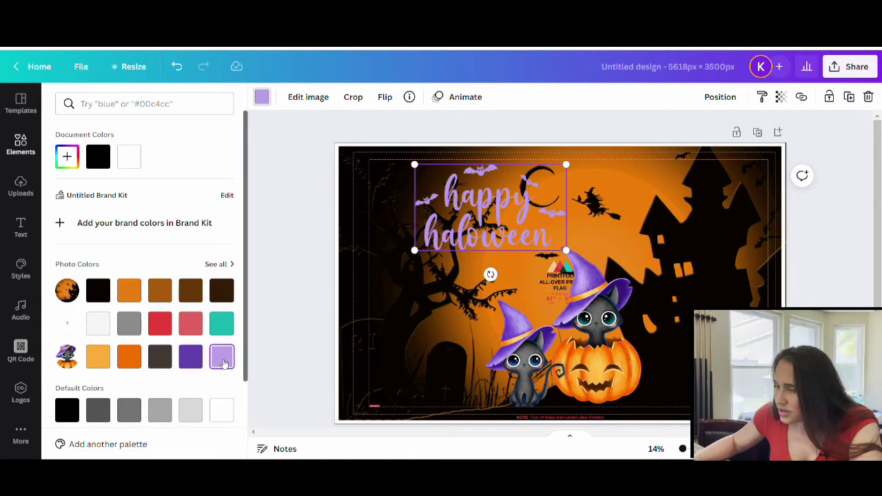
# Enlarge the greeting toward the upper-left corner and fine-tune its position
pyautogui.moveTo(423, 257); pyautogui.dragTo(386, 276)
pyautogui.moveTo(503, 234); pyautogui.dragTo(505, 237)
pyautogui.press('Escape')
pyautogui.click(324, 285)
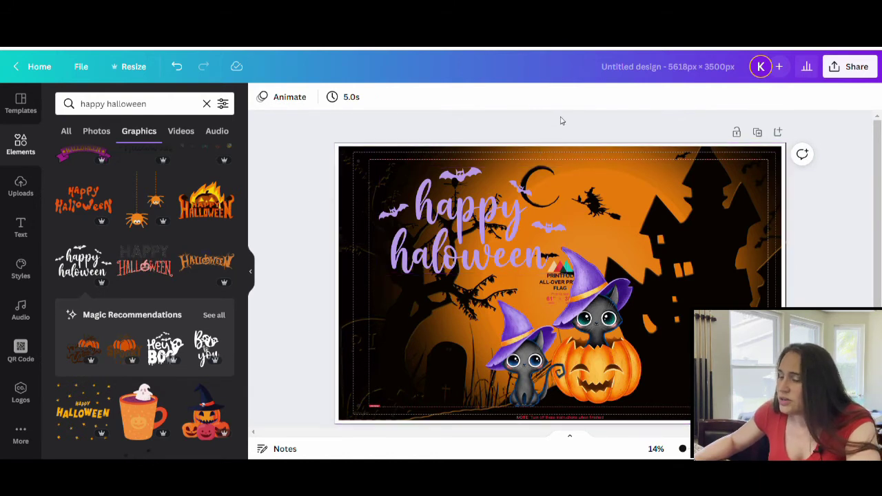
pyautogui.click(398, 242)
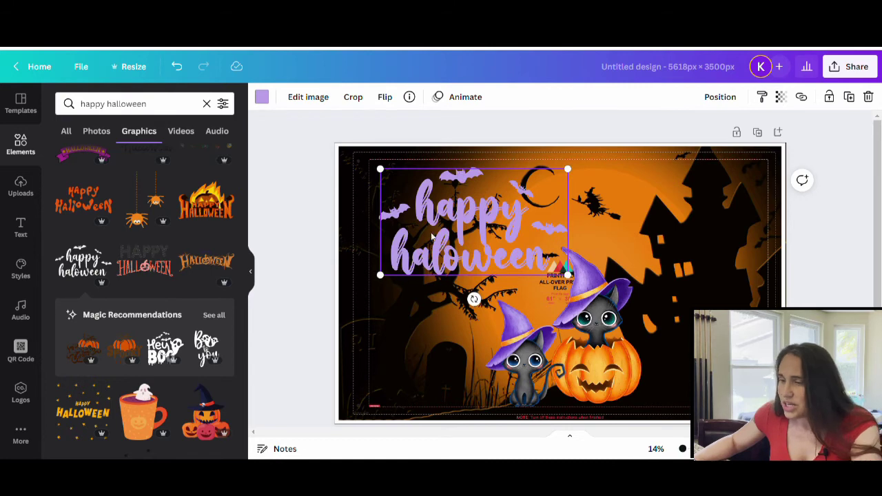
# Recolour the 'happy haloween' greeting dark purple #6342ac
pyautogui.click(261, 97)
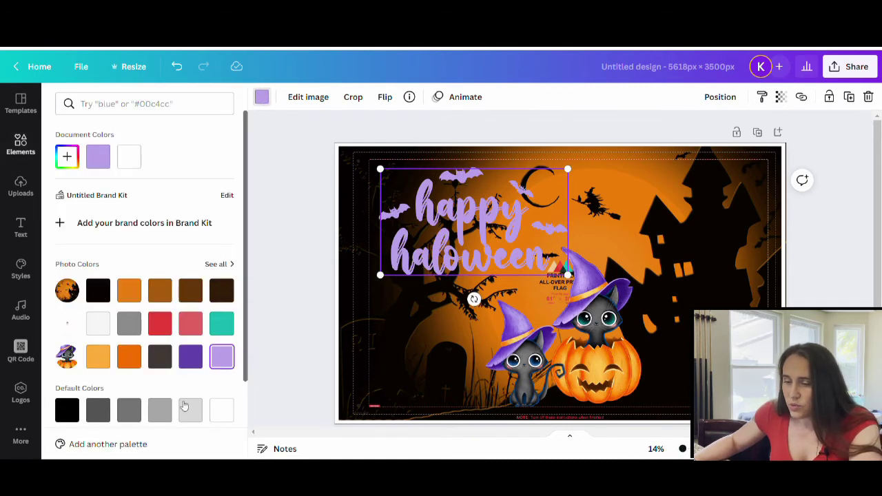
pyautogui.click(192, 354)
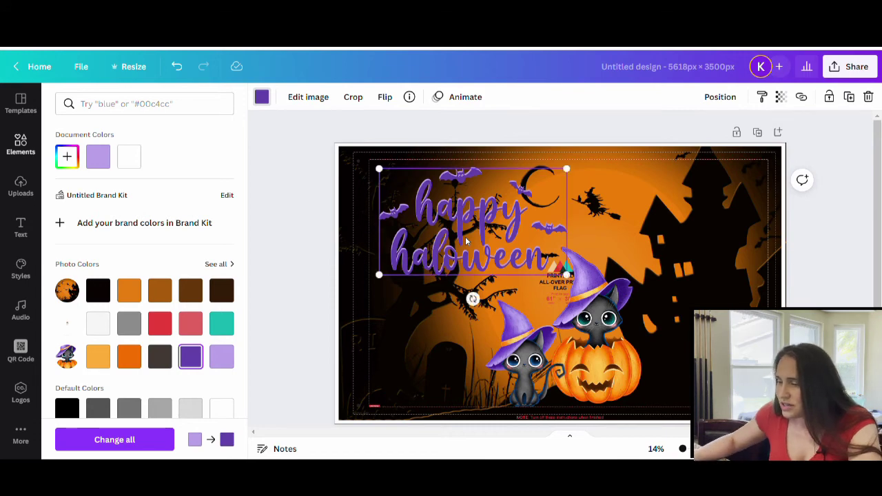
pyautogui.click(292, 283)
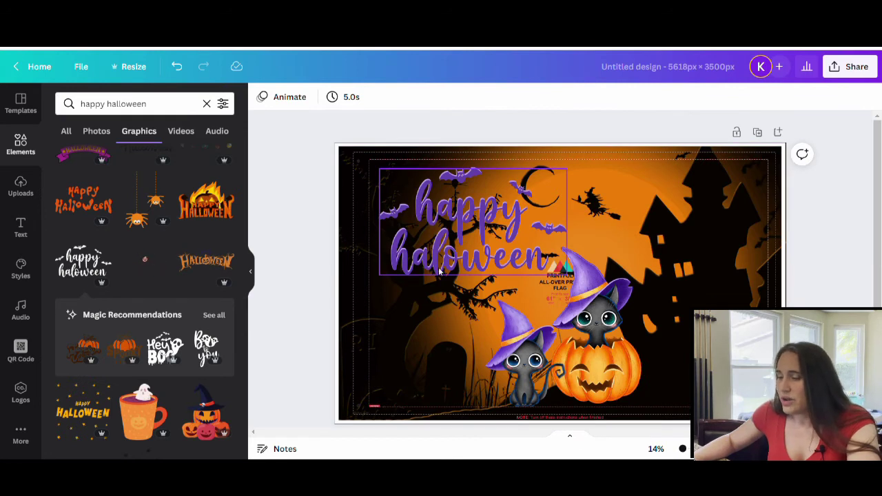
# Send the greeting two layers backward with Send Backward
pyautogui.rightClick(468, 238)
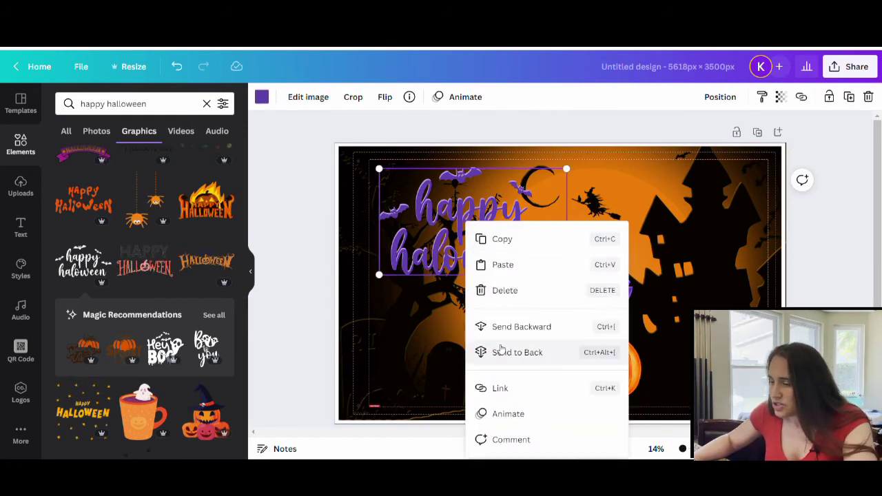
pyautogui.click(526, 331)
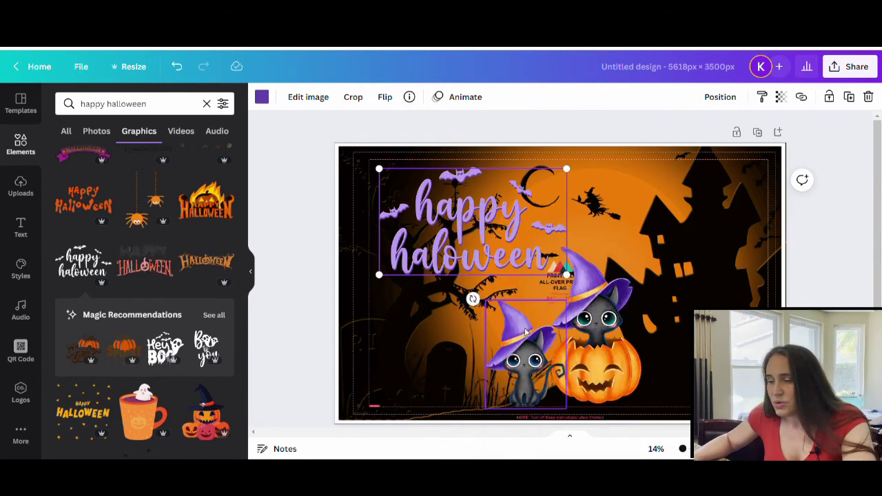
pyautogui.click(311, 344)
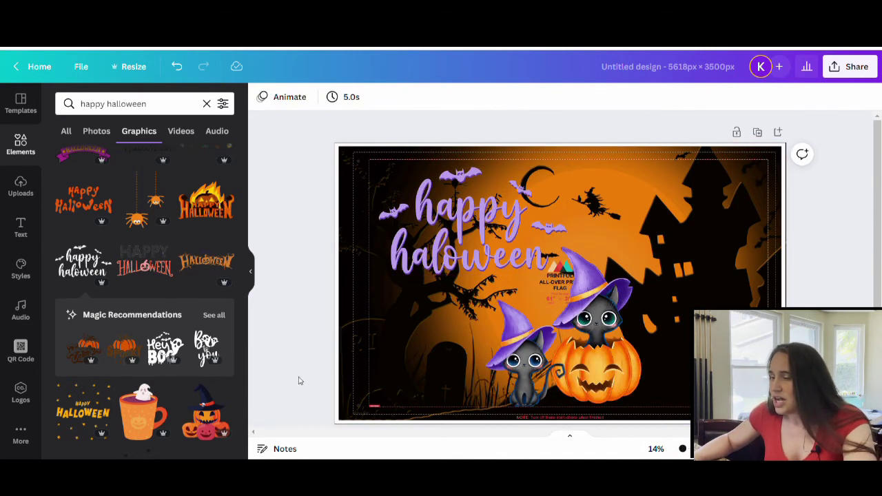
pyautogui.rightClick(462, 233)
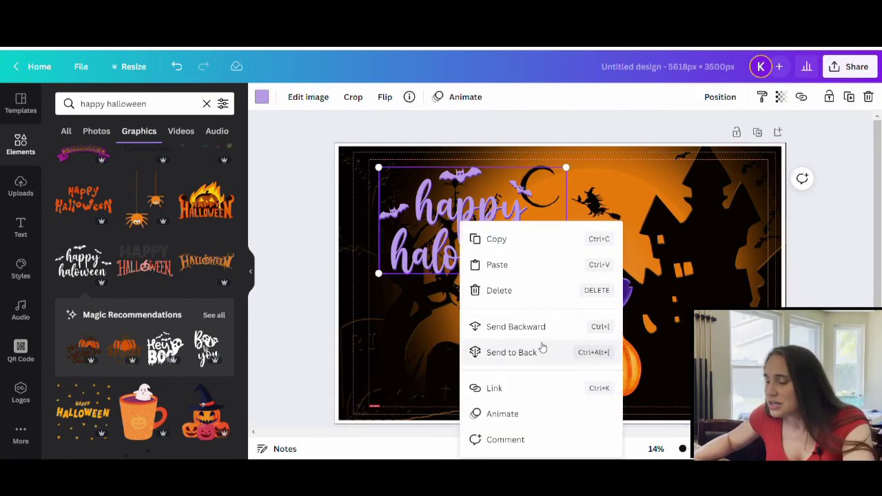
pyautogui.click(523, 327)
pyautogui.click(303, 310)
pyautogui.scroll(-5, 149, 248)
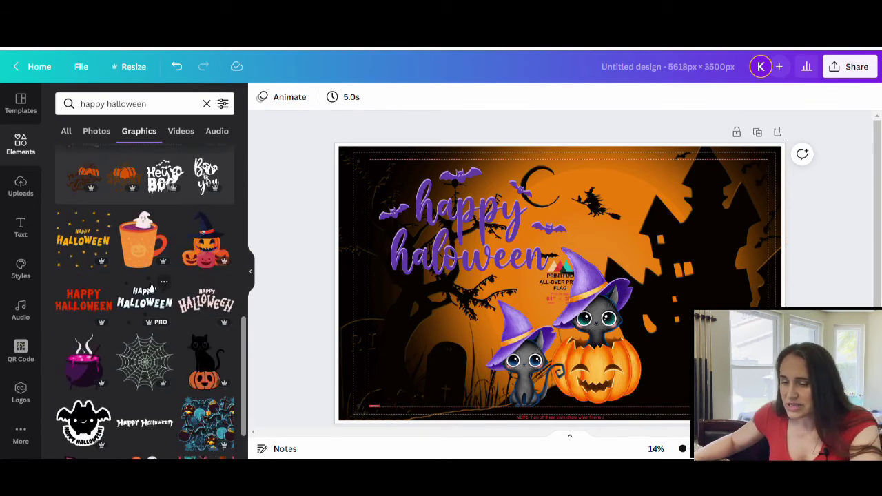
pyautogui.scroll(-3, 150, 286)
pyautogui.scroll(-3, 172, 321)
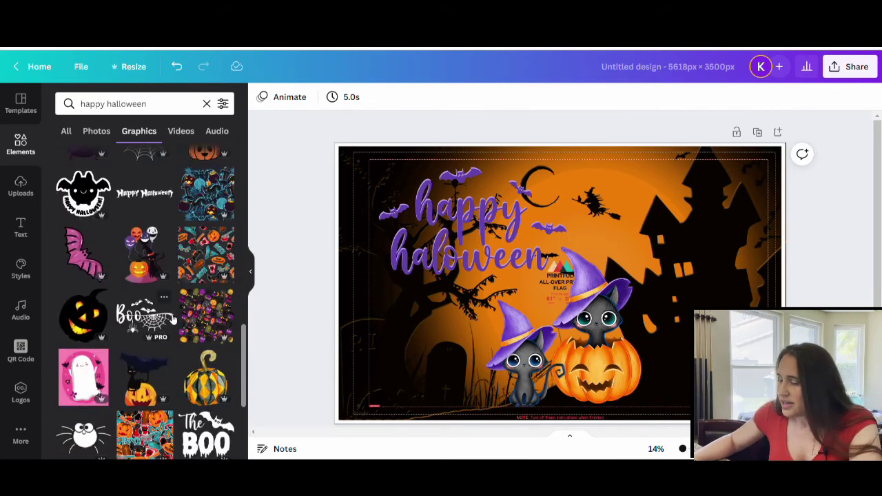
pyautogui.scroll(-5, 165, 345)
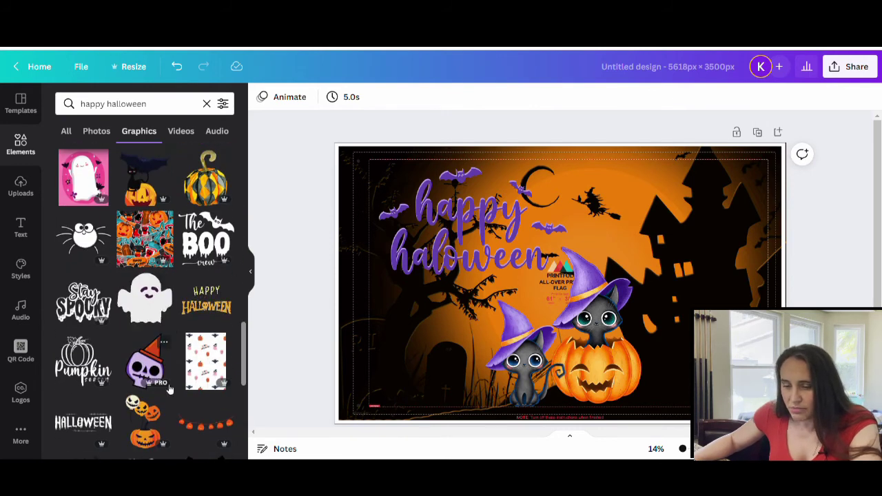
pyautogui.scroll(-3, 146, 369)
pyautogui.scroll(-6, 150, 354)
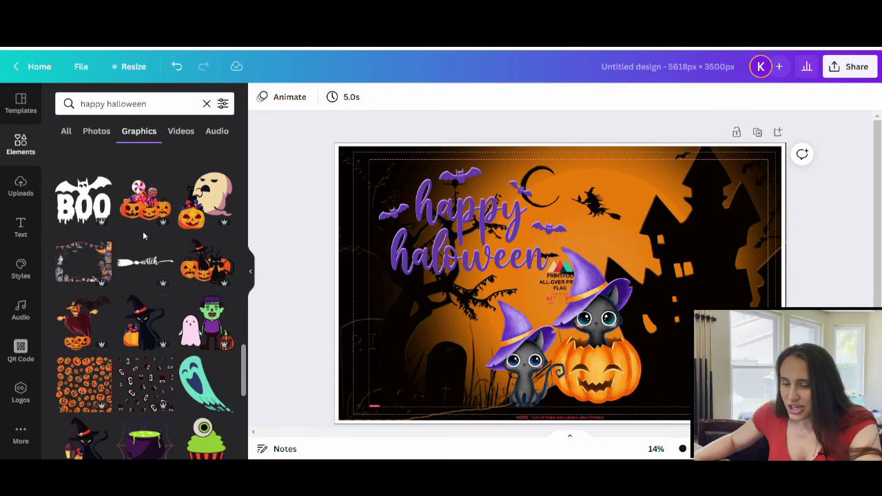
pyautogui.scroll(-8, 151, 310)
pyautogui.scroll(-12, 97, 372)
pyautogui.scroll(-5, 98, 391)
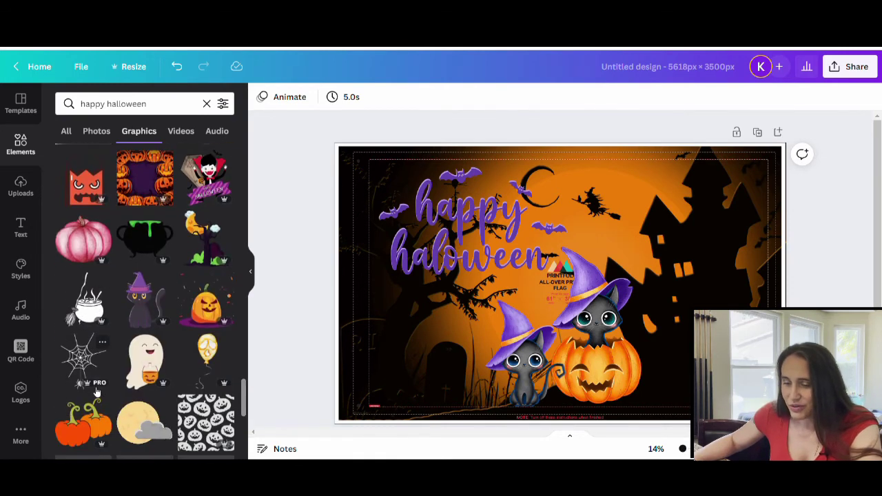
pyautogui.scroll(-7, 103, 324)
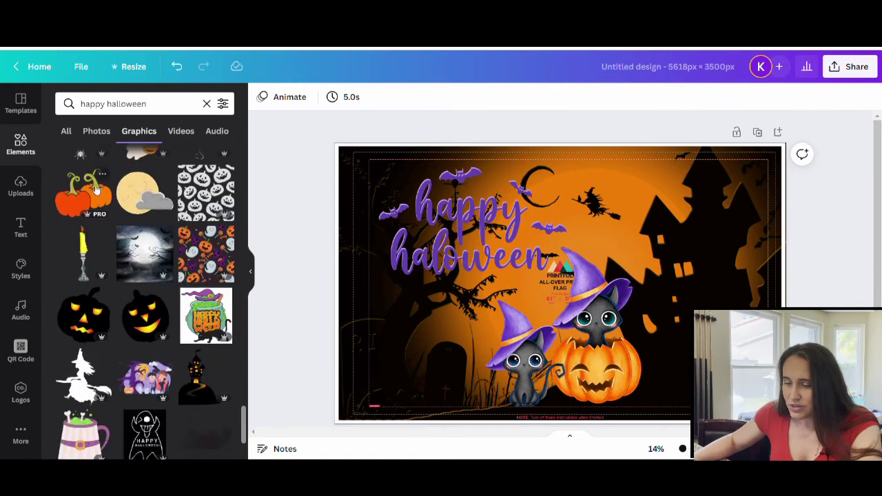
pyautogui.scroll(-4, 129, 298)
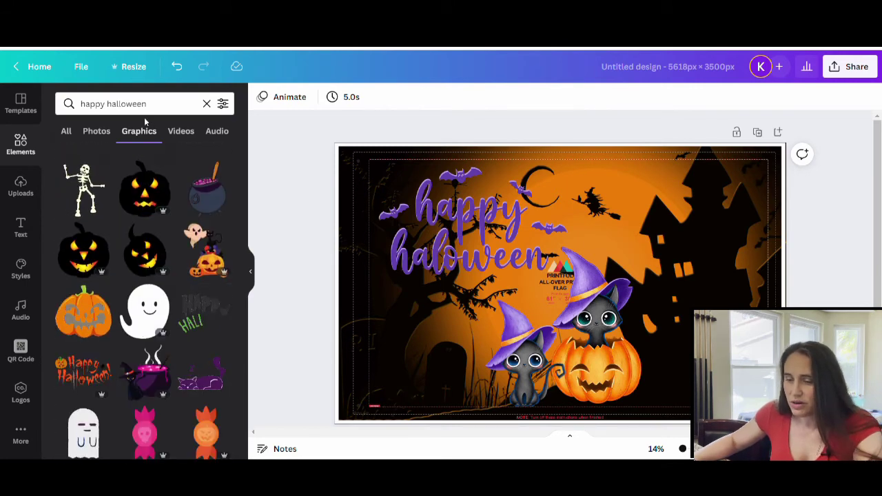
# Search Graphics for 'spider web' and add a web graphic
pyautogui.click(174, 105)
pyautogui.write('s')
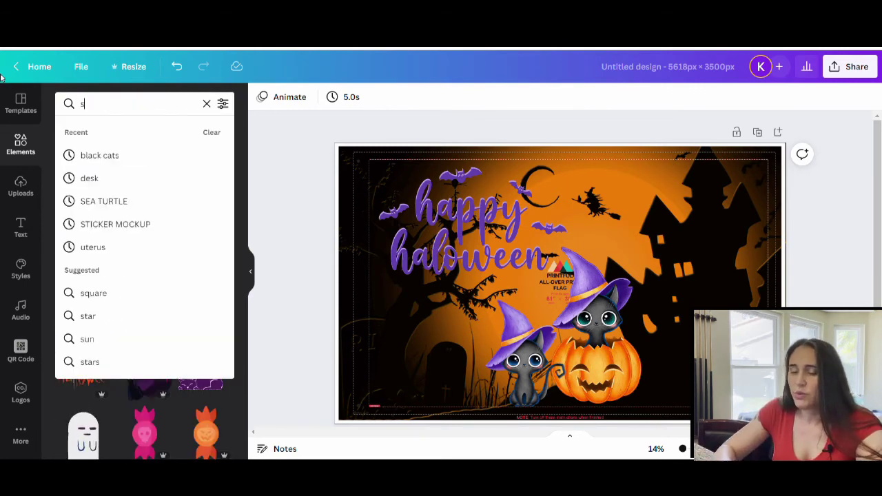
pyautogui.write('pider ')
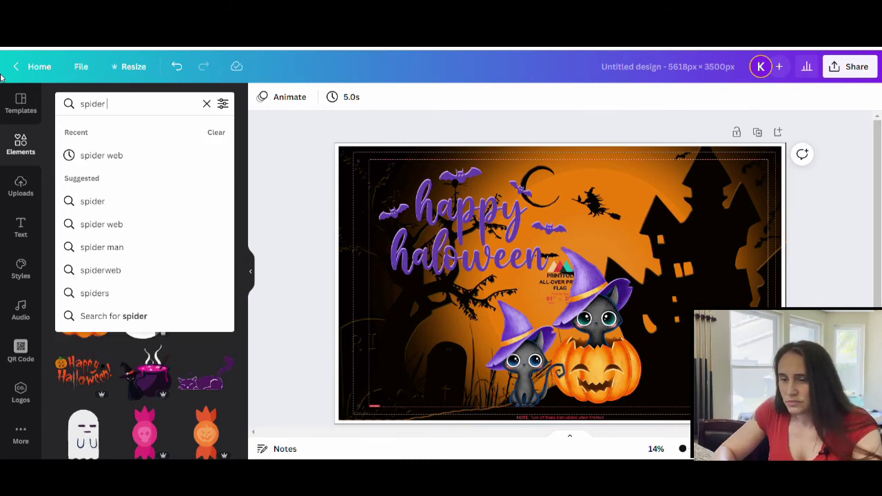
pyautogui.write('web')
pyautogui.press('Return')
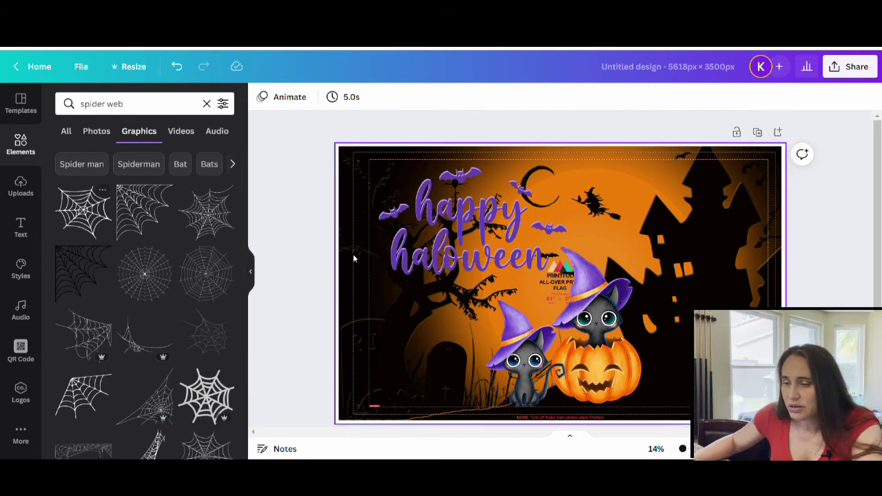
pyautogui.click(104, 229)
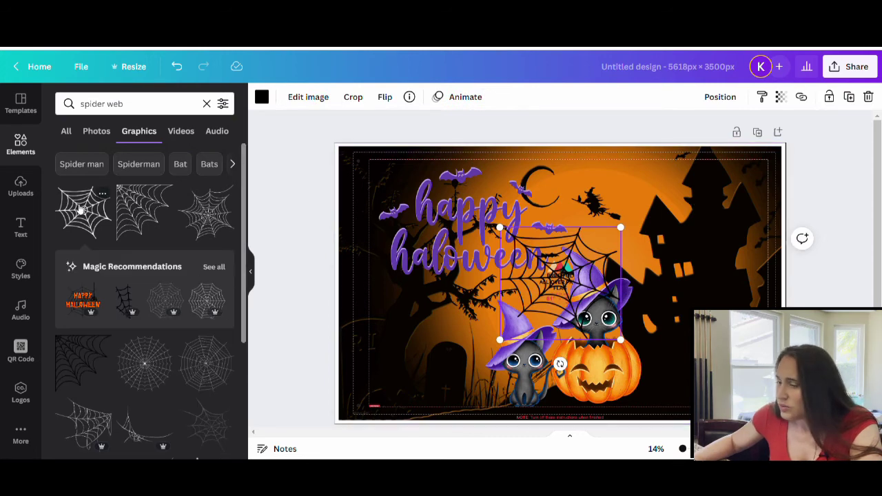
# Make the web light grey, move it to the top-right corner and enlarge it
pyautogui.click(262, 99)
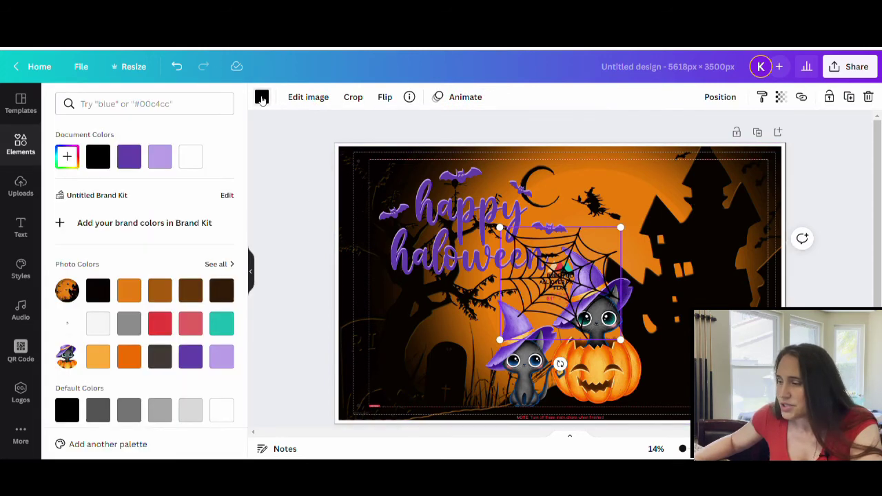
pyautogui.click(199, 411)
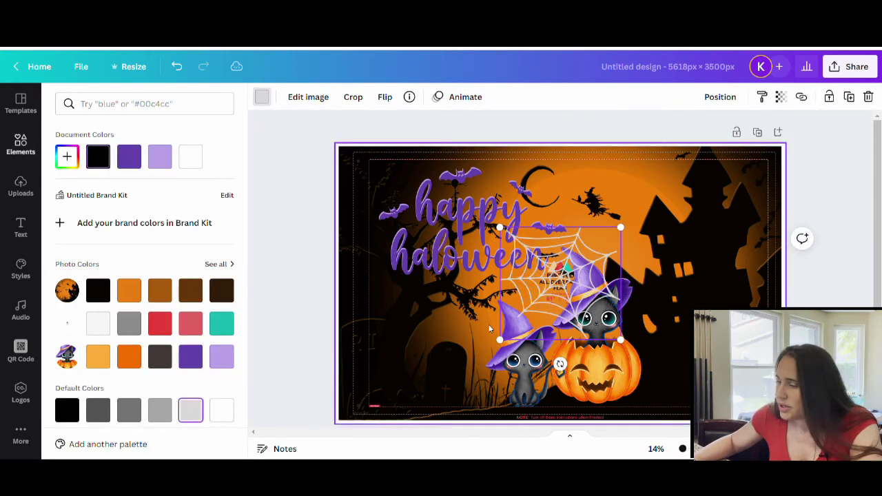
pyautogui.moveTo(565, 295); pyautogui.dragTo(772, 192)
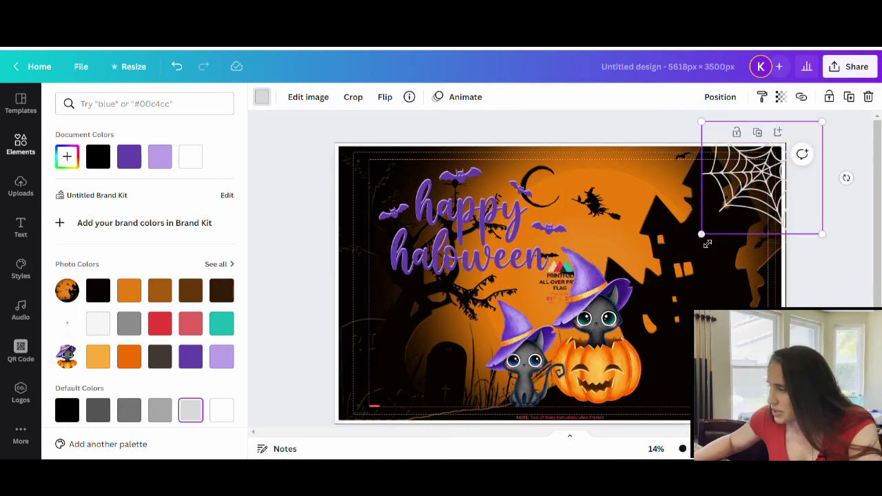
pyautogui.moveTo(702, 234); pyautogui.dragTo(649, 283)
pyautogui.click(292, 366)
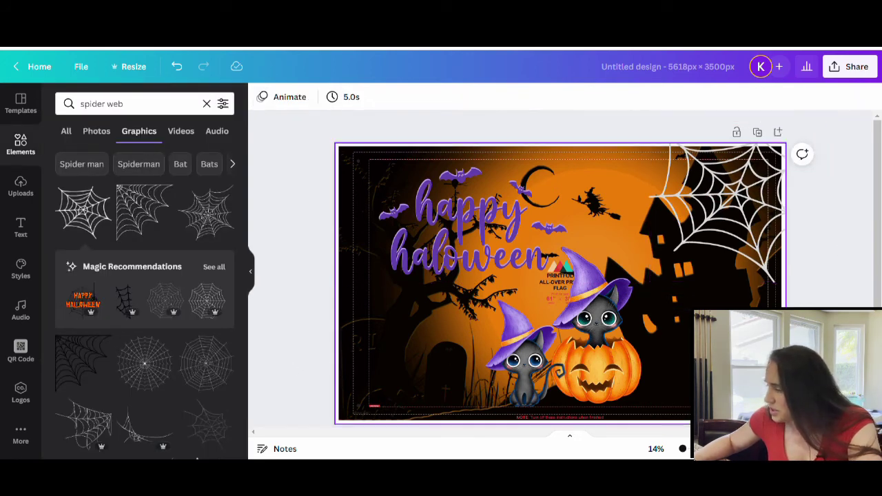
# Resize the background image slightly, then delete it and restore it
pyautogui.click(562, 284)
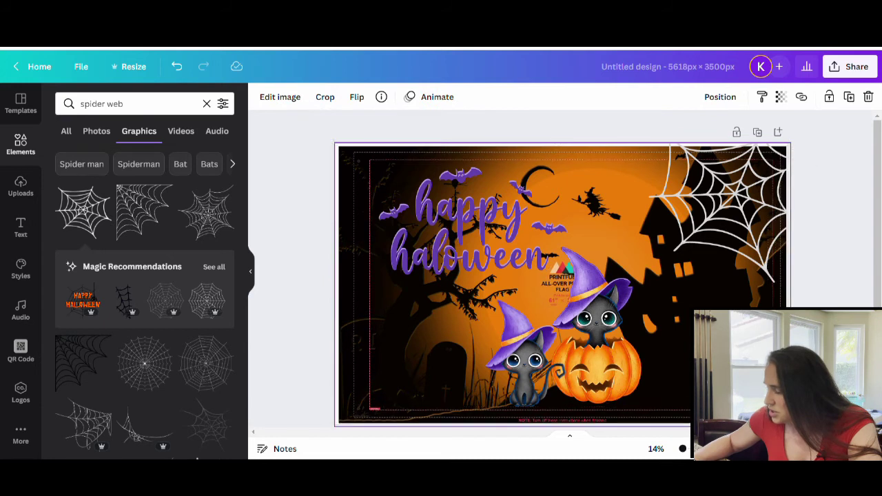
pyautogui.moveTo(789, 426)
pyautogui.mouseDown()
pyautogui.moveTo(784, 421)
pyautogui.moveTo(792, 426)
pyautogui.mouseUp()
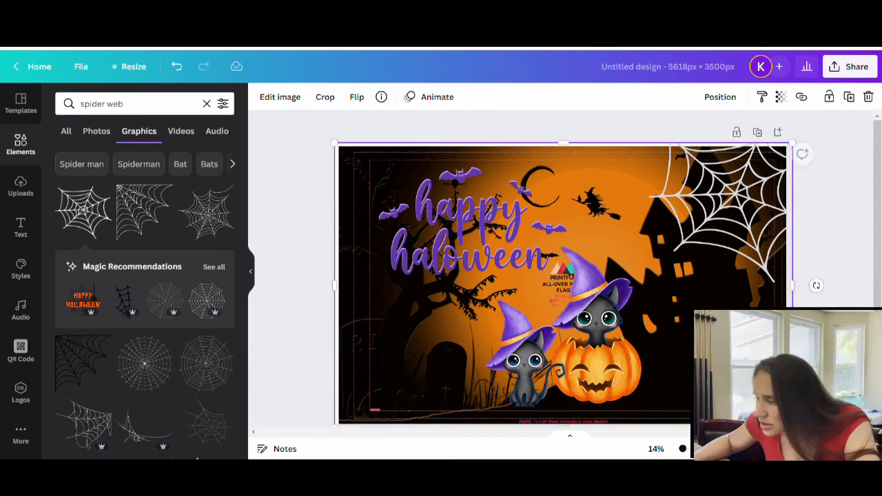
pyautogui.moveTo(337, 145); pyautogui.dragTo(334, 148)
pyautogui.press('Delete')
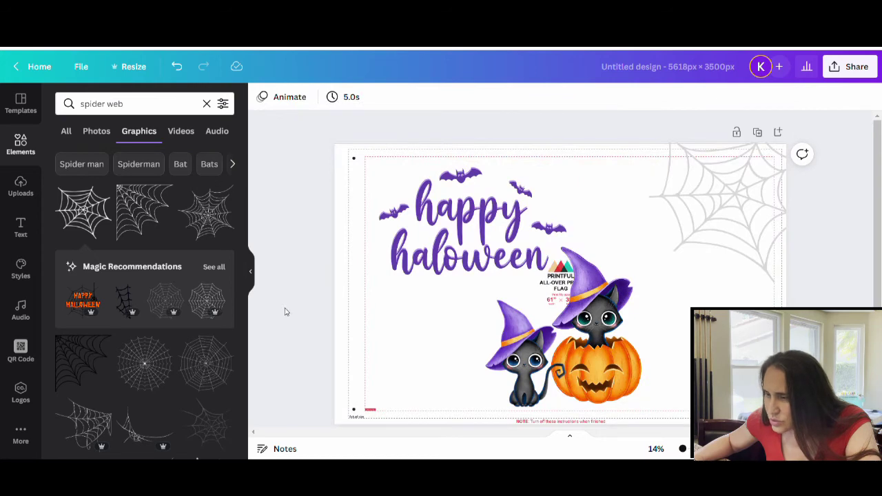
pyautogui.click(176, 69)
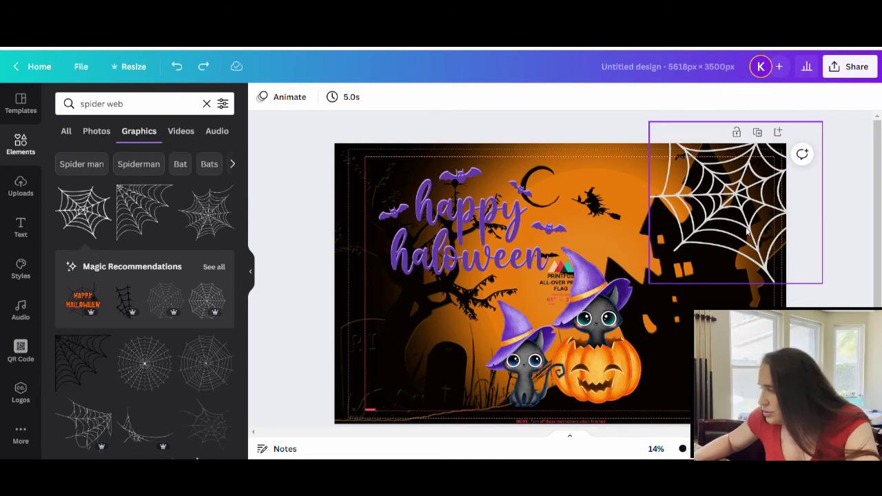
# Nudge the web right, then add a hanging spider, shrink it and place it under the web
pyautogui.moveTo(747, 231); pyautogui.dragTo(760, 237)
pyautogui.press('Escape')
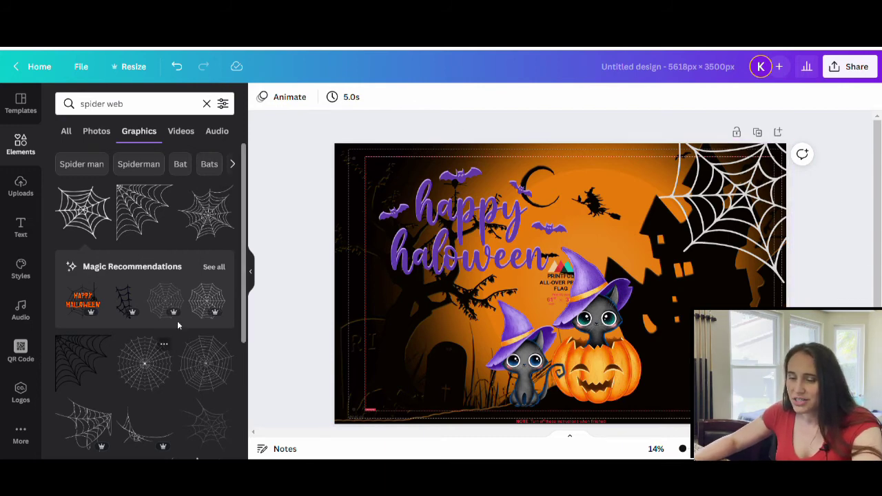
pyautogui.scroll(-10, 174, 207)
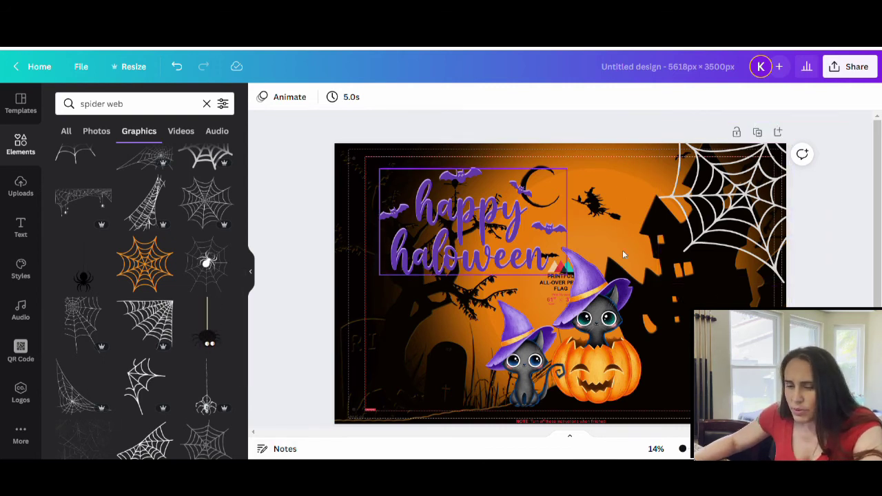
pyautogui.click(83, 279)
pyautogui.hotkey('ctrl', 'z')
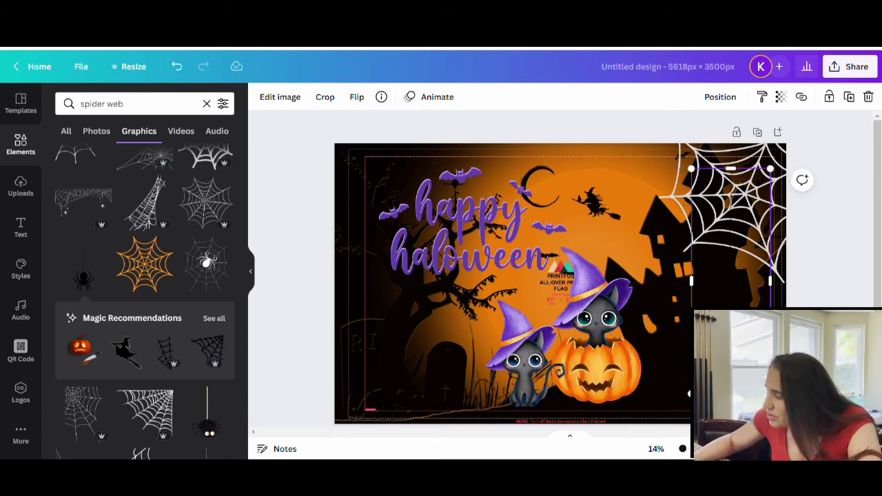
pyautogui.moveTo(770, 393); pyautogui.dragTo(740, 308)
pyautogui.moveTo(721, 272); pyautogui.dragTo(732, 301)
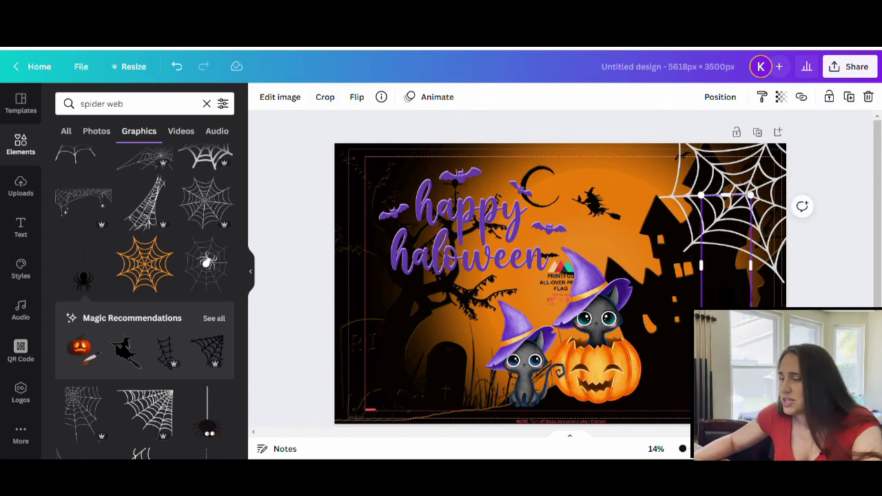
# Raise the spider's brightness and set its Contrast and Saturation to -100
pyautogui.click(276, 97)
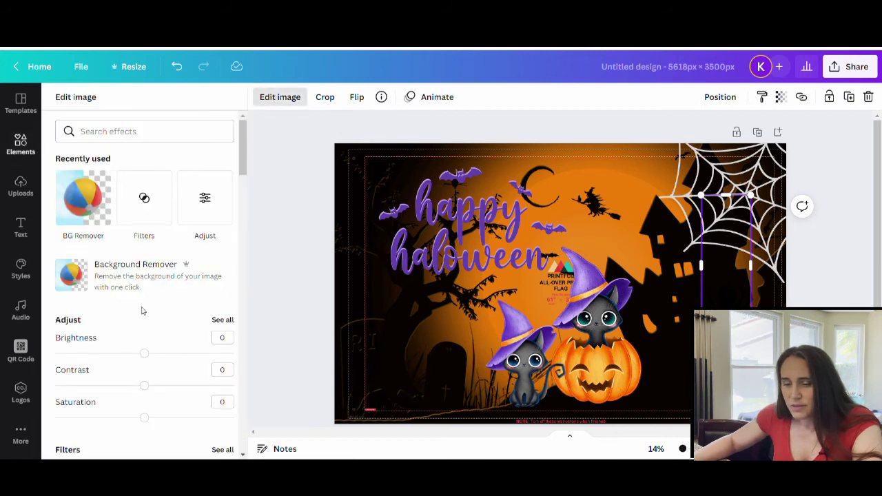
pyautogui.moveTo(156, 354); pyautogui.dragTo(209, 359)
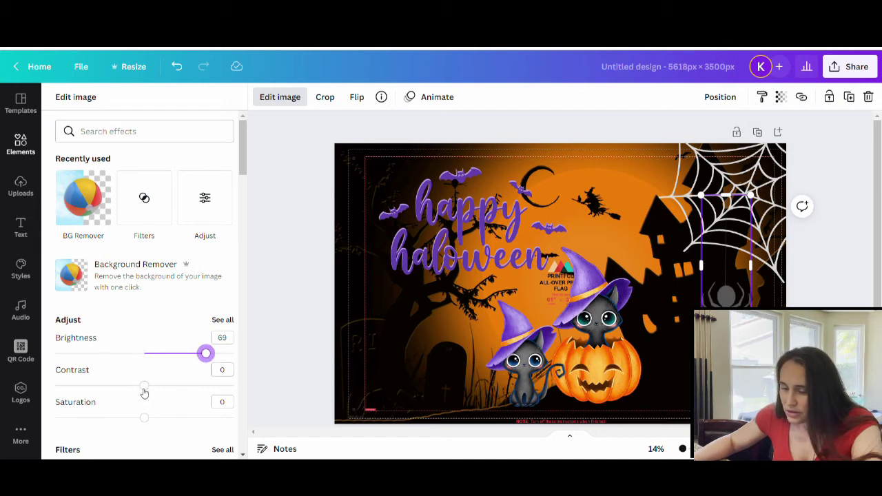
pyautogui.moveTo(147, 391); pyautogui.dragTo(54, 387)
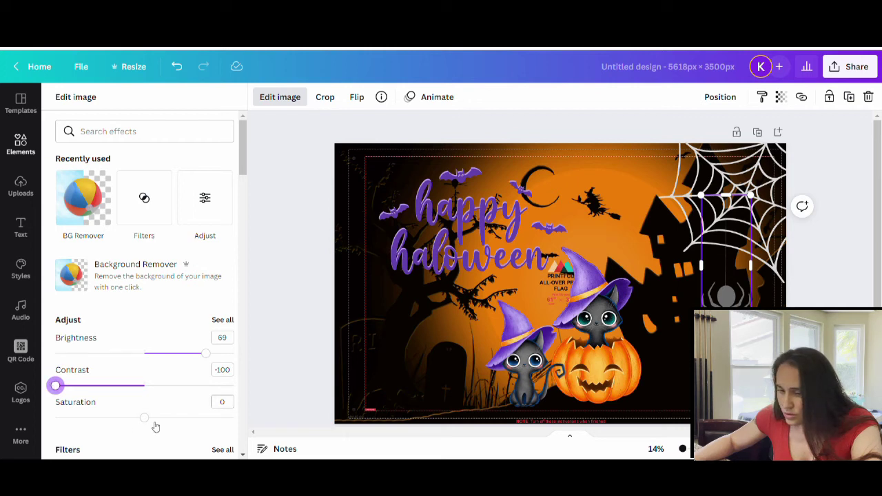
pyautogui.moveTo(144, 421); pyautogui.dragTo(56, 418)
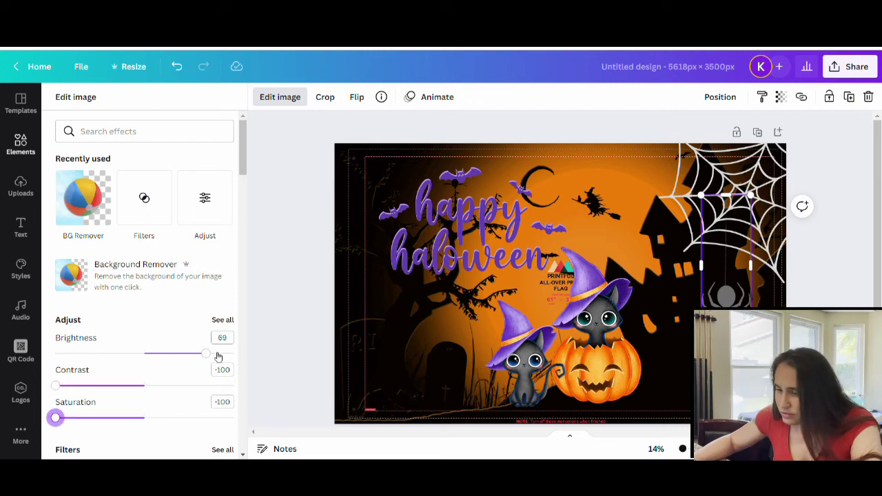
pyautogui.click(213, 354)
pyautogui.click(288, 363)
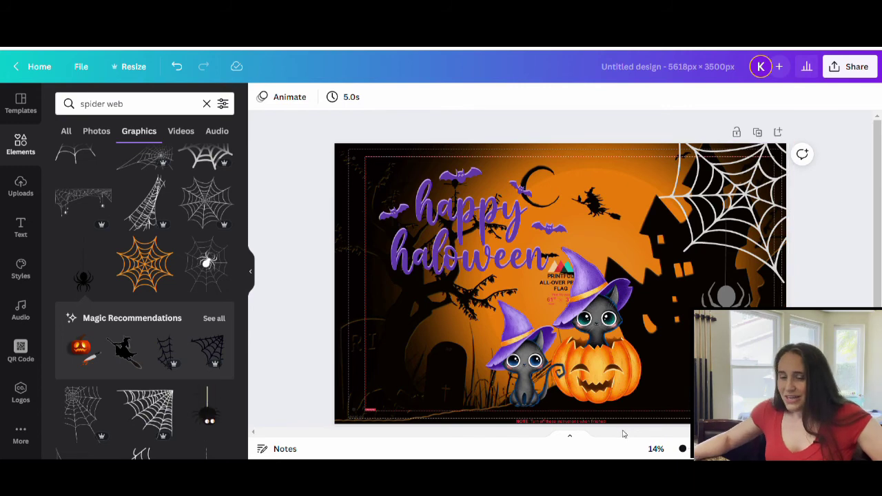
pyautogui.scroll(-8, 138, 296)
pyautogui.scroll(-4, 116, 391)
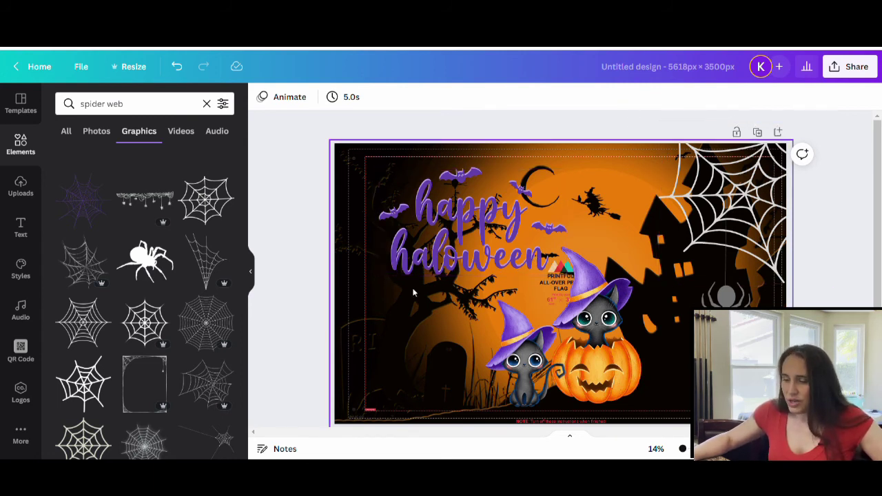
# Drag the background image up to cover the Printful template guides, then deselect it
pyautogui.moveTo(352, 360); pyautogui.dragTo(323, 175)
pyautogui.click(348, 105)
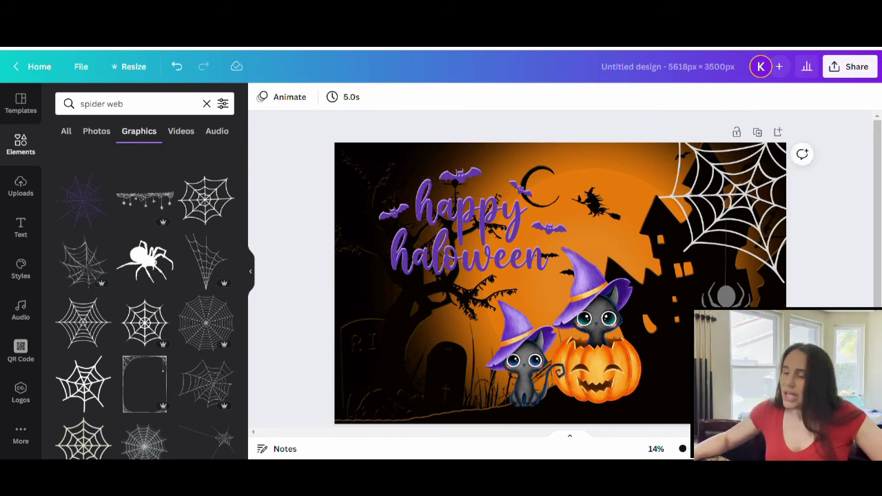
pyautogui.scroll(-1, 560, 268)
pyautogui.scroll(1, 560, 268)
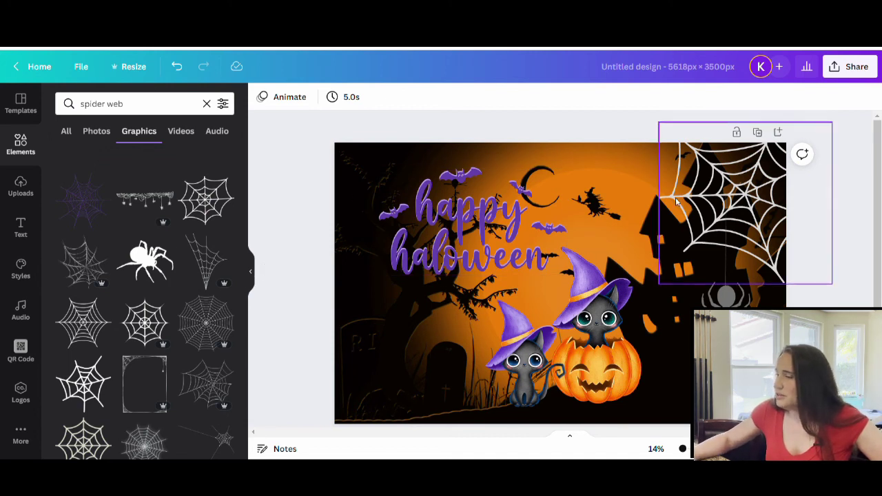
# Rename the design from 'Untitled design' to 'halloween flag'
pyautogui.click(668, 64)
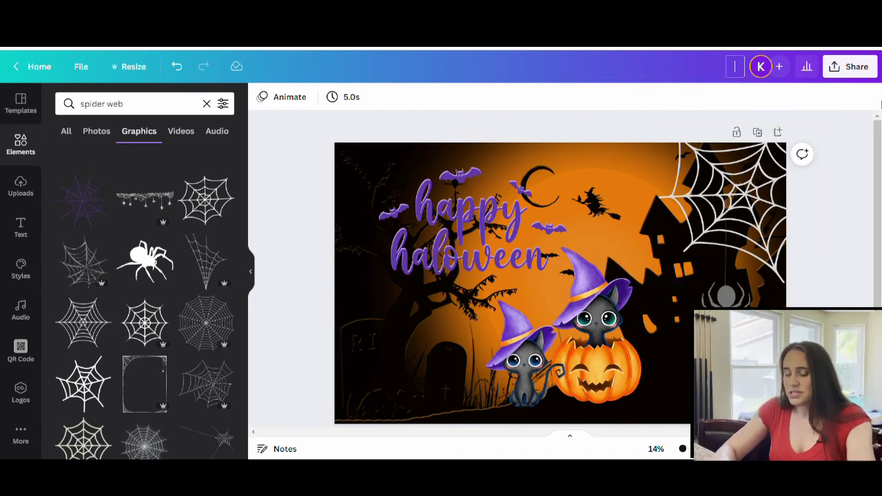
pyautogui.write('hallowe')
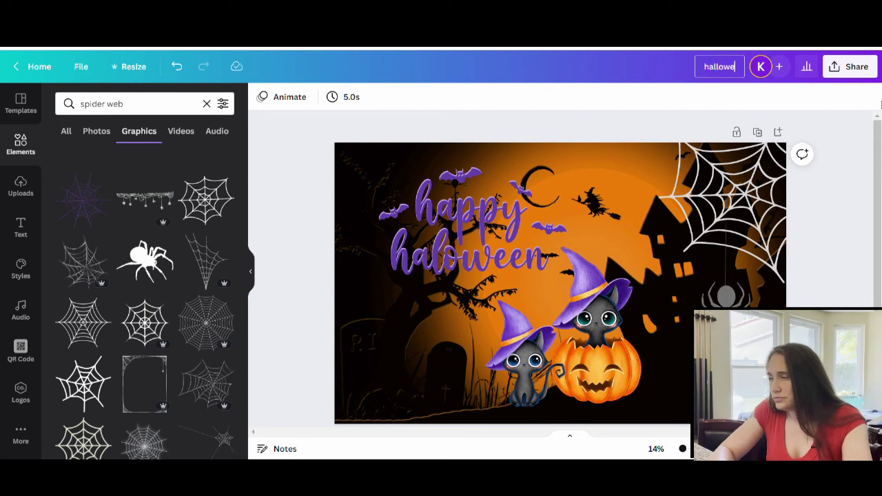
pyautogui.write('en flag')
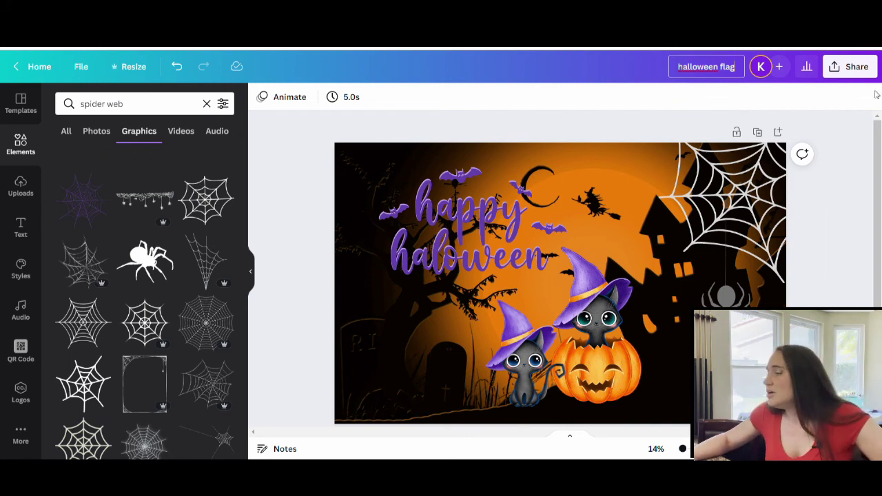
# Download the design as a PNG file, halloween flag.png, through Share
pyautogui.click(859, 69)
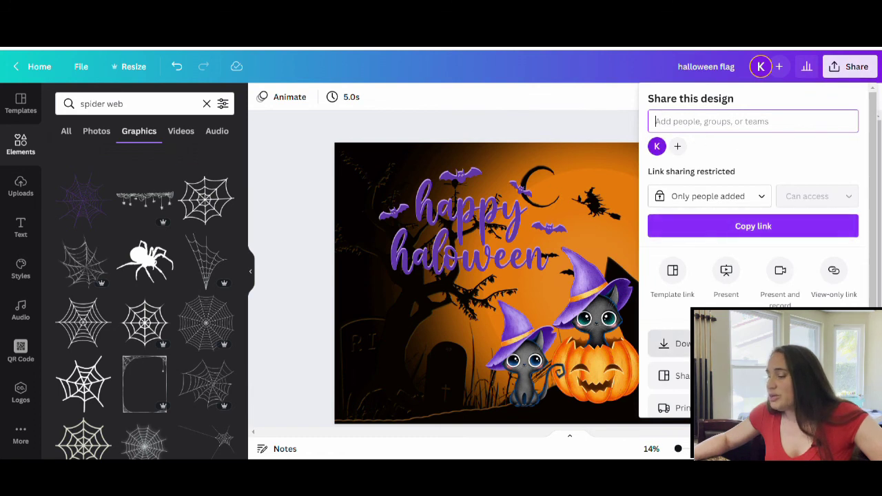
pyautogui.click(672, 343)
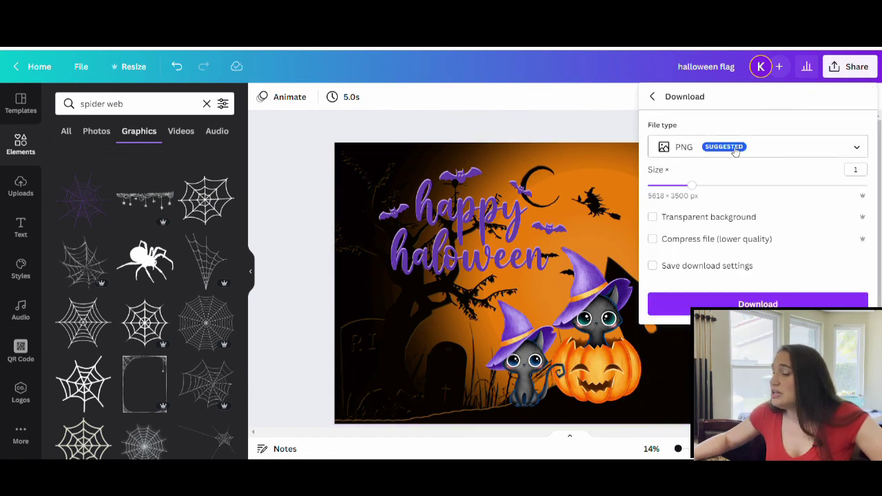
pyautogui.click(748, 304)
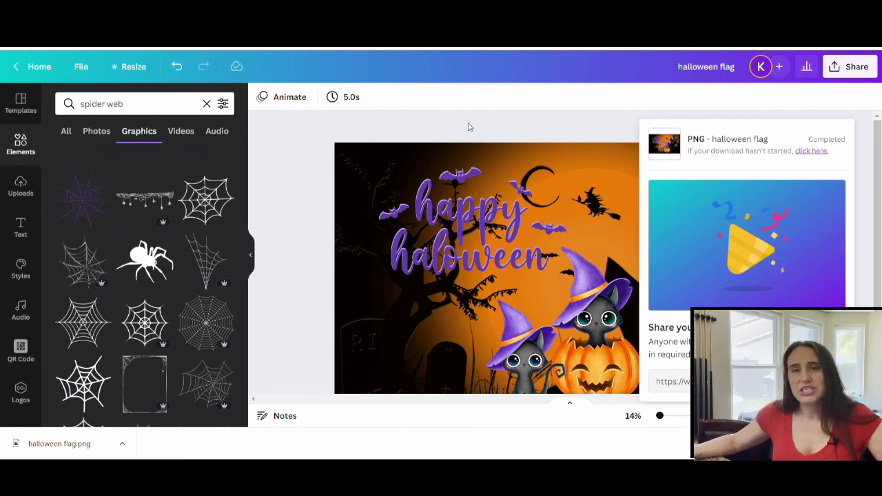
# Dismiss the download confirmation and collapse the Elements side panel to show the flag alone
pyautogui.click(300, 227)
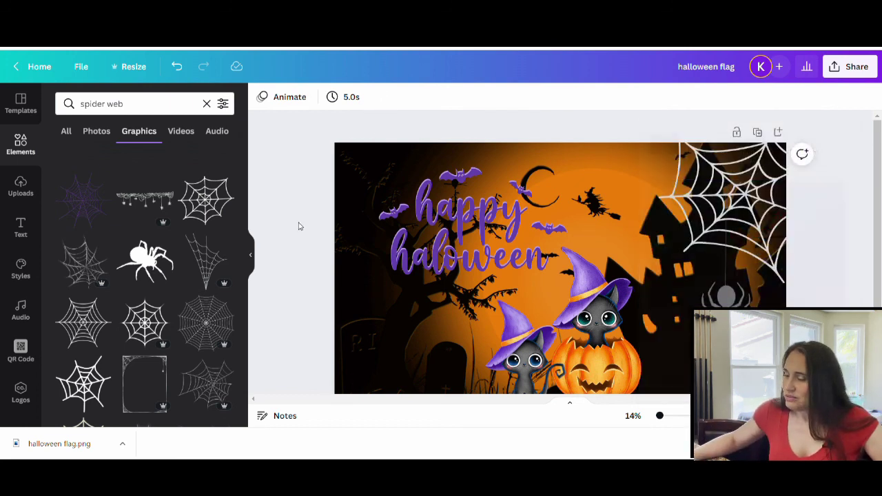
pyautogui.click(250, 256)
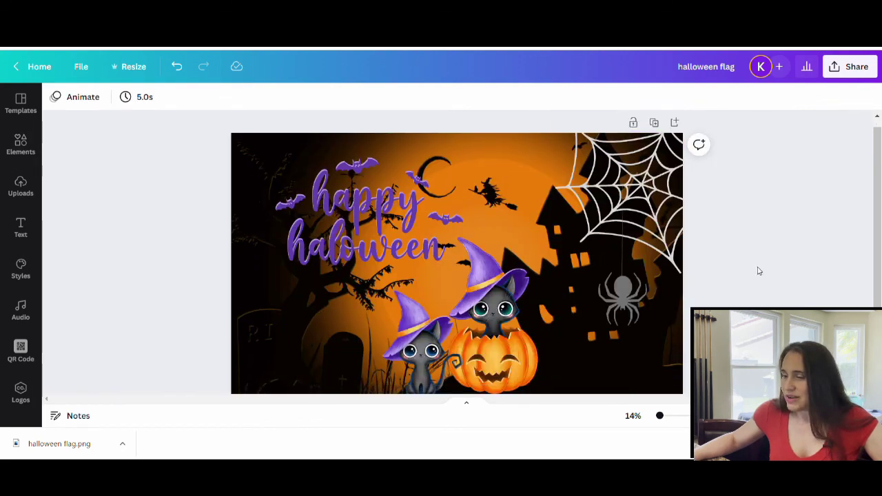
pyautogui.scroll(-1, 759, 271)
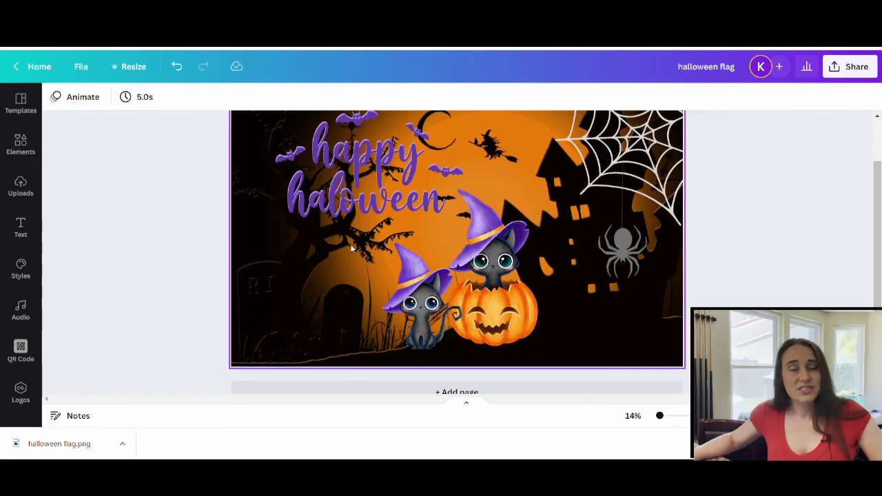